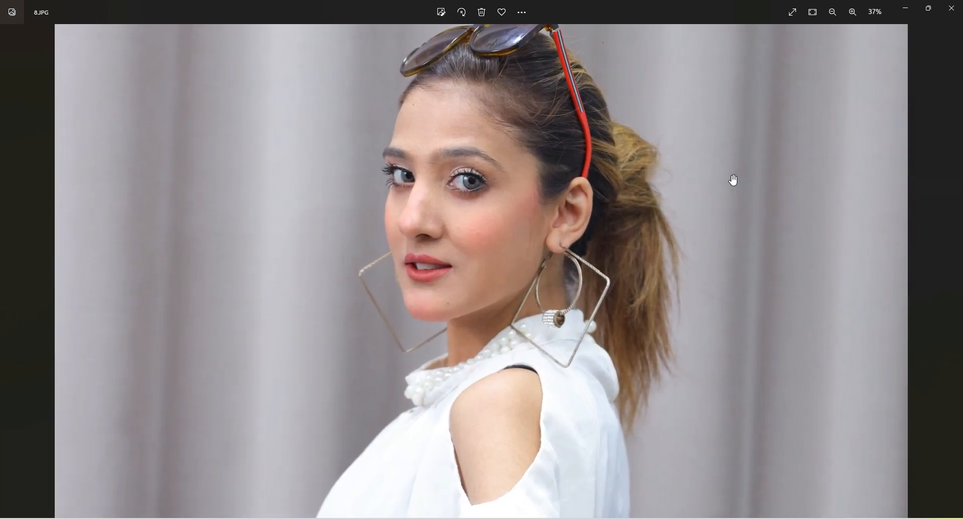
scroll(727, 189, up, 1)
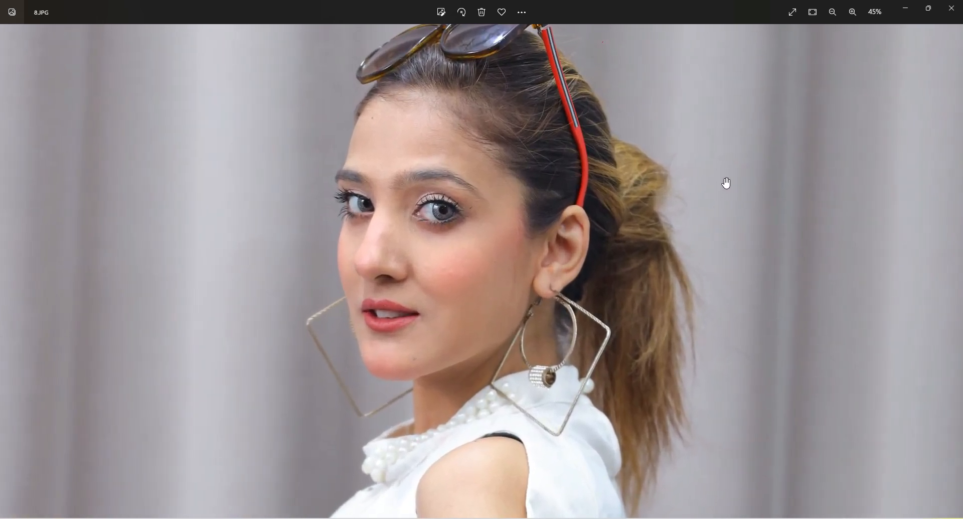
Examine the face, hair and grey curtain background in the original photo 8.JPG, and close it
drag(726, 182, 726, 220)
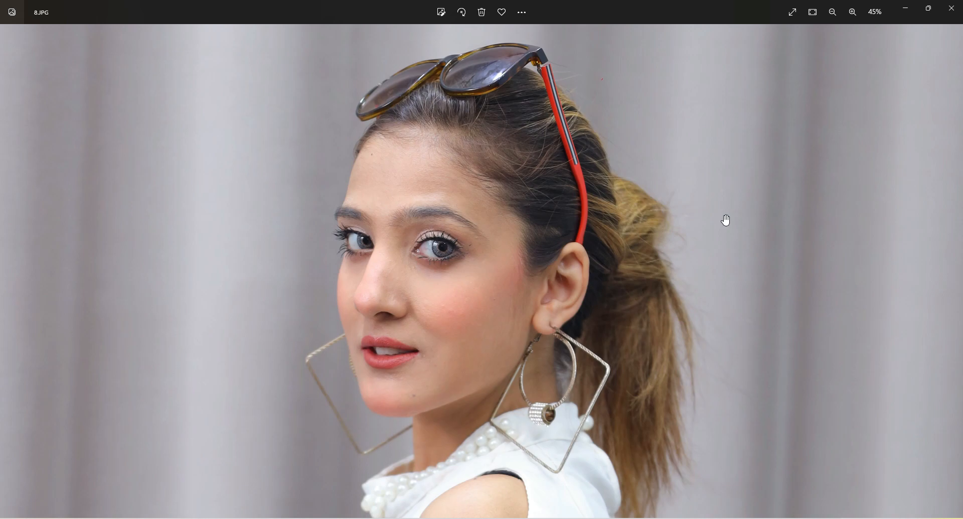
scroll(725, 221, down, 5)
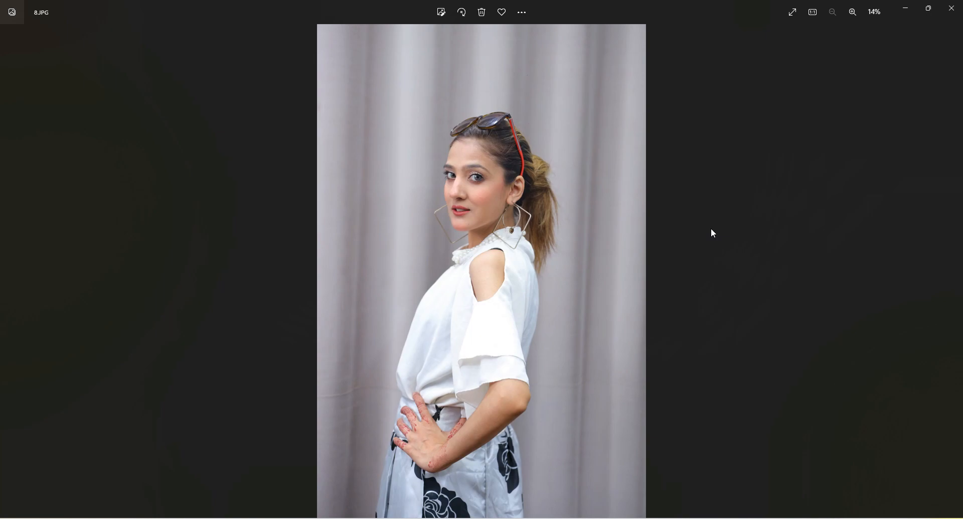
scroll(649, 182, up, 5)
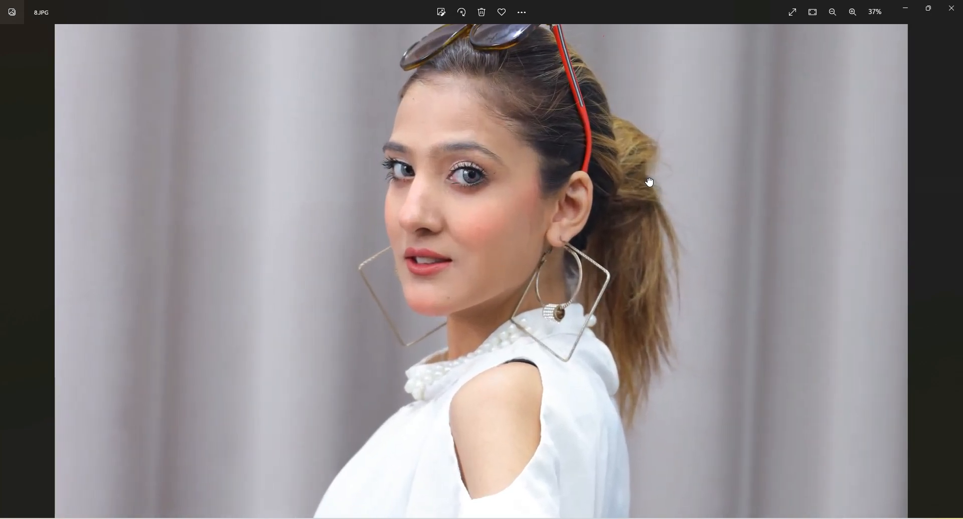
drag(648, 208, 645, 258)
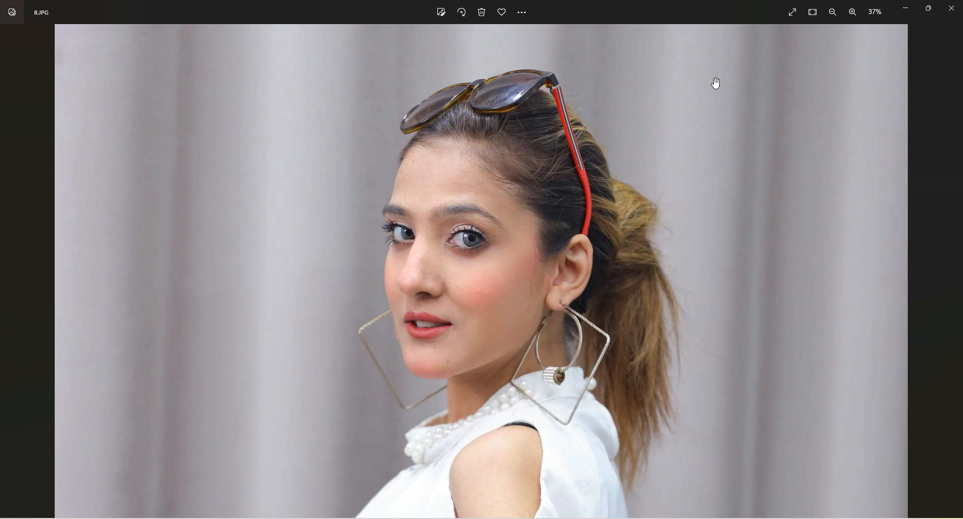
scroll(804, 132, down, 1)
click(952, 8)
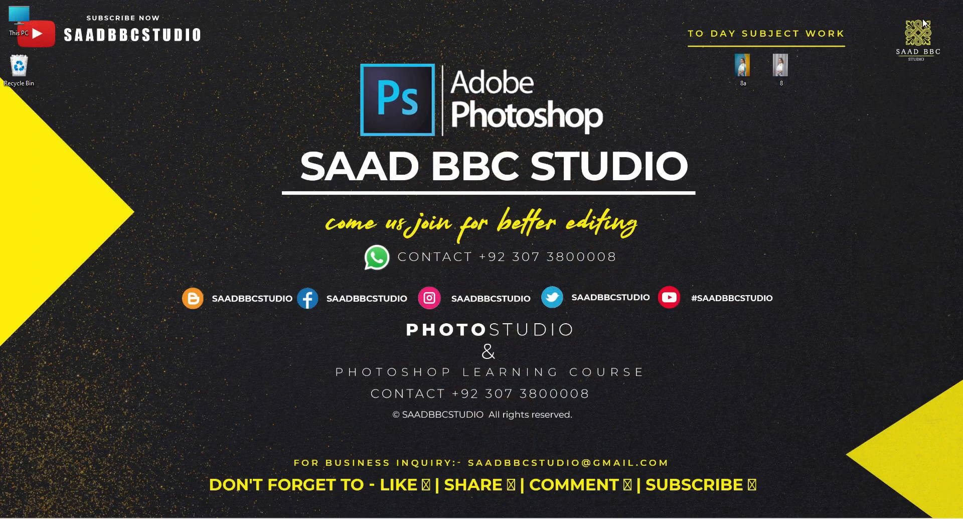
Open the edited photo 8a.jpg, examine the retouched skin and the new background up close, and close it
double_click(743, 71)
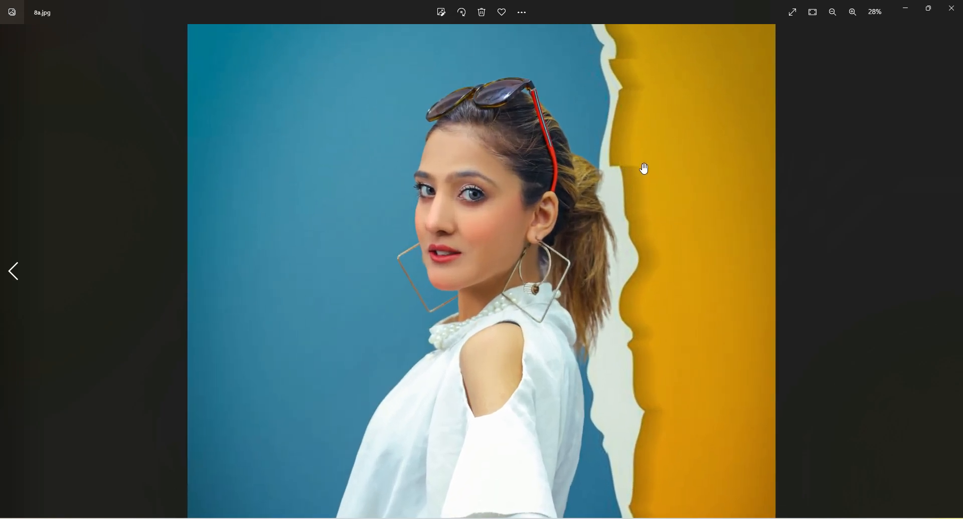
scroll(641, 168, up, 2)
scroll(641, 175, up, 3)
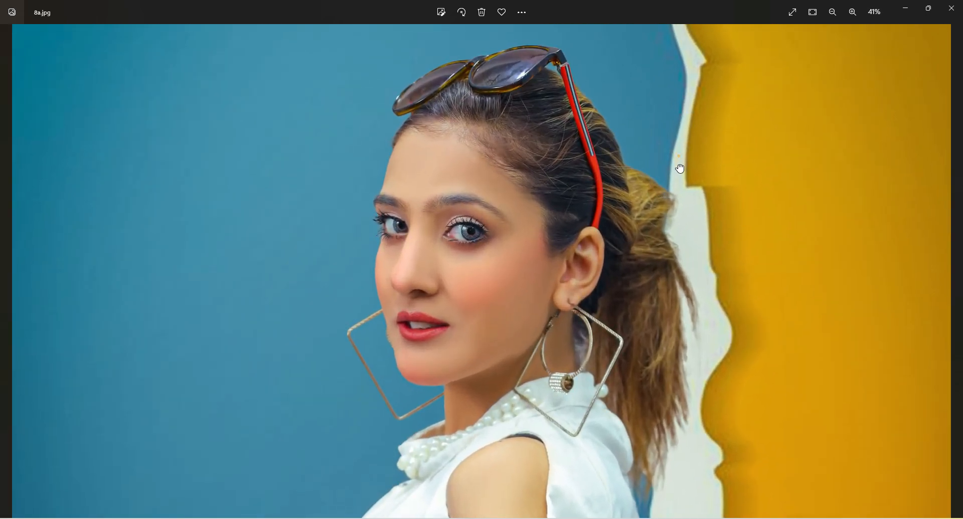
scroll(509, 250, up, 2)
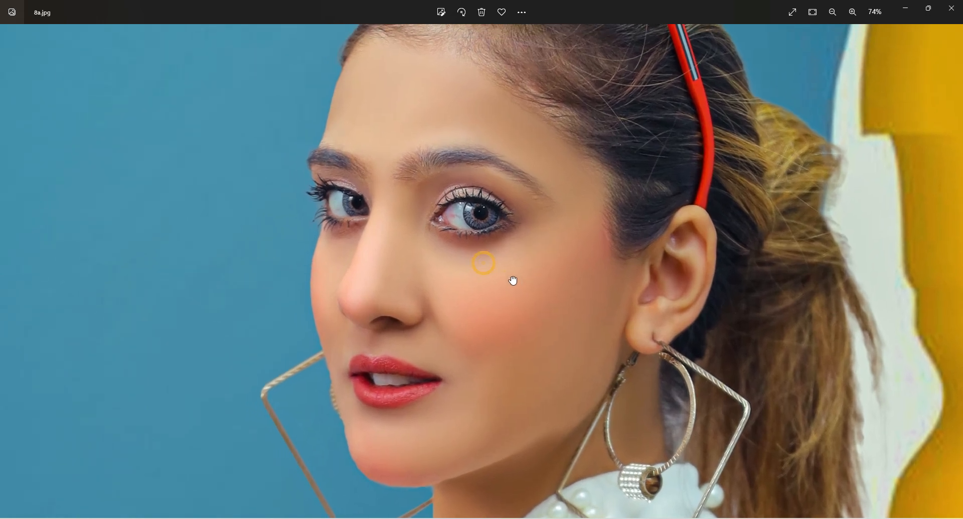
drag(513, 281, 509, 291)
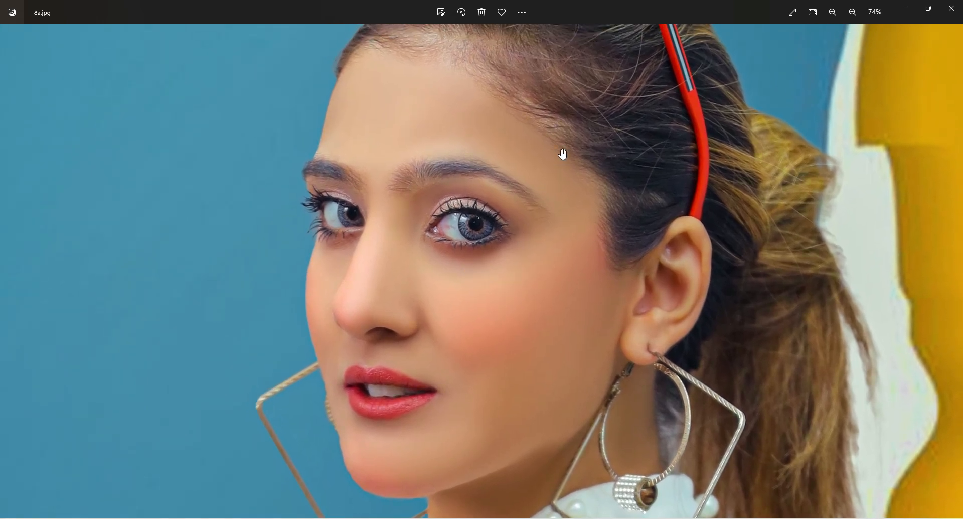
drag(560, 150, 525, 273)
drag(579, 151, 561, 177)
drag(539, 283, 459, 48)
drag(446, 201, 522, 245)
drag(437, 254, 559, 338)
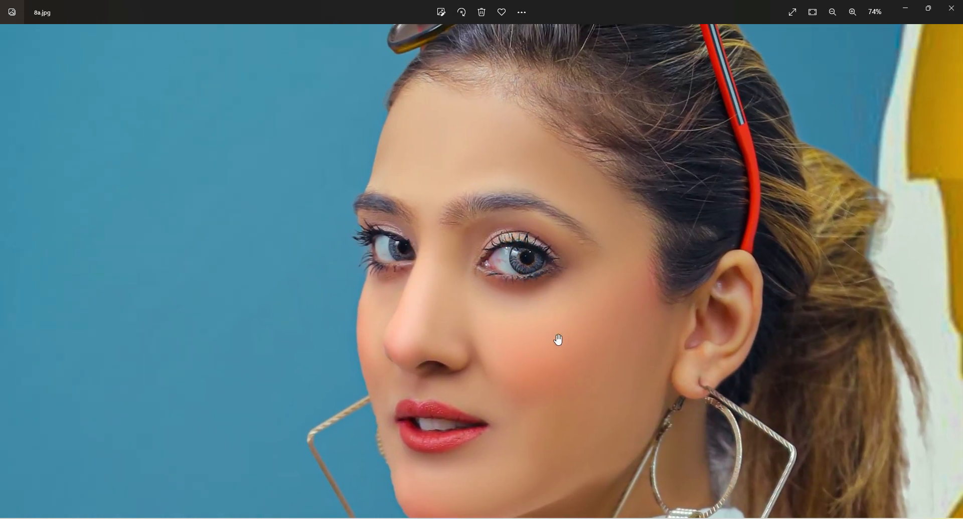
scroll(584, 303, down, 2)
scroll(593, 305, down, 6)
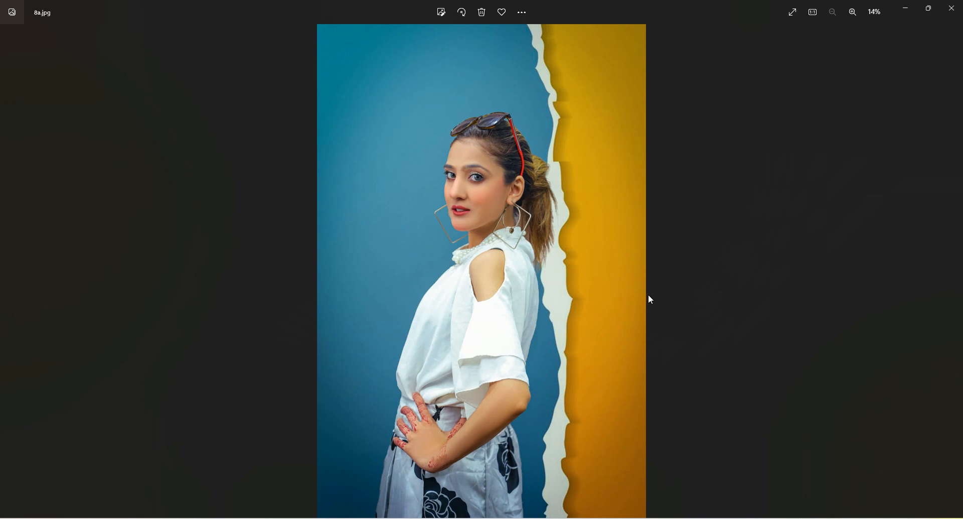
click(952, 8)
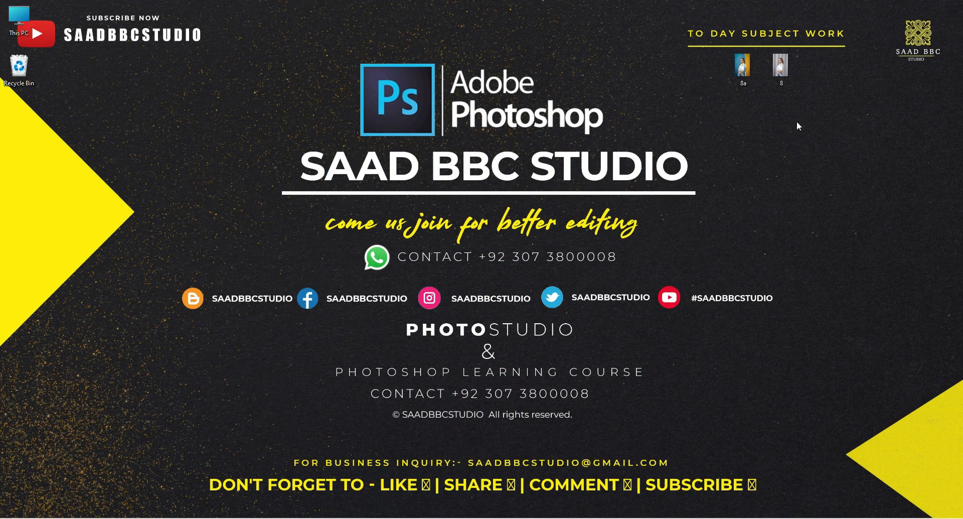
Switch to Photoshop and open the photo 8 from the desktop in a maximized window
click(587, 518)
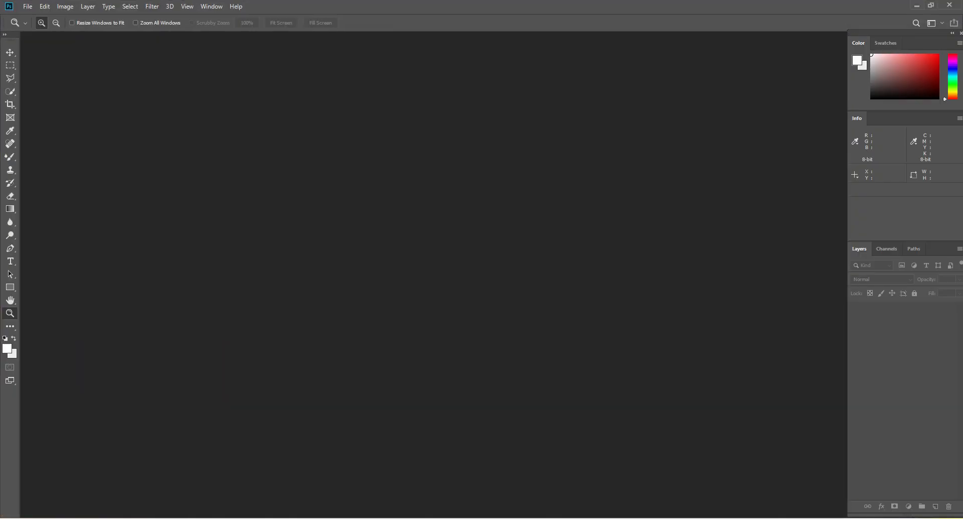
drag(502, 2, 497, 73)
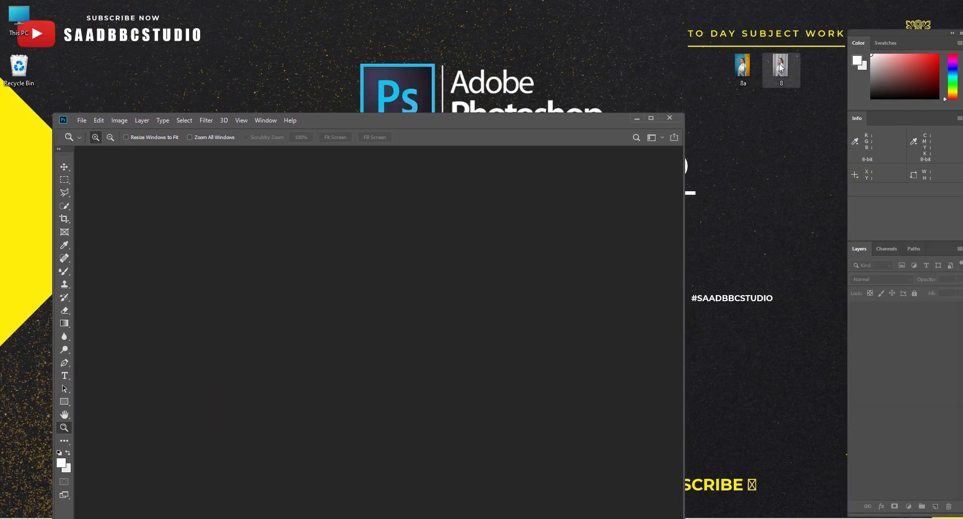
drag(781, 66, 456, 246)
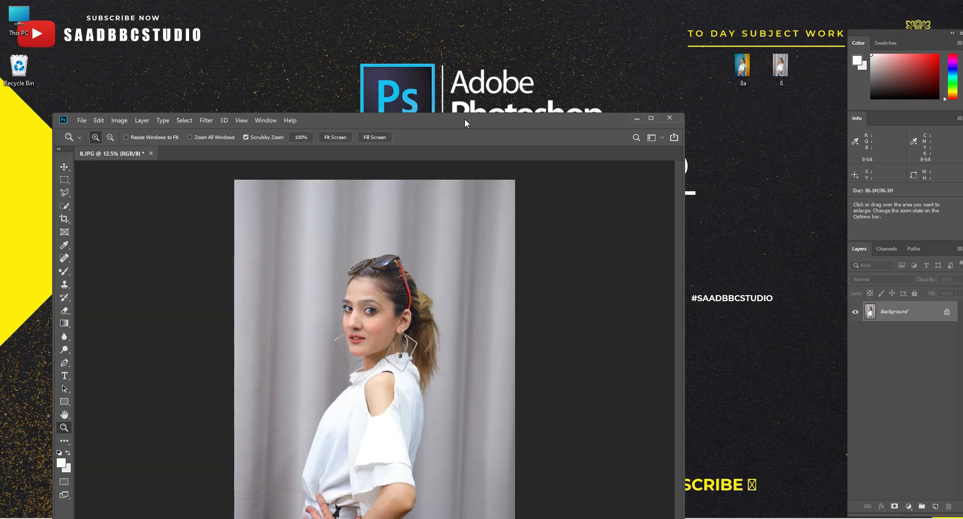
double_click(476, 118)
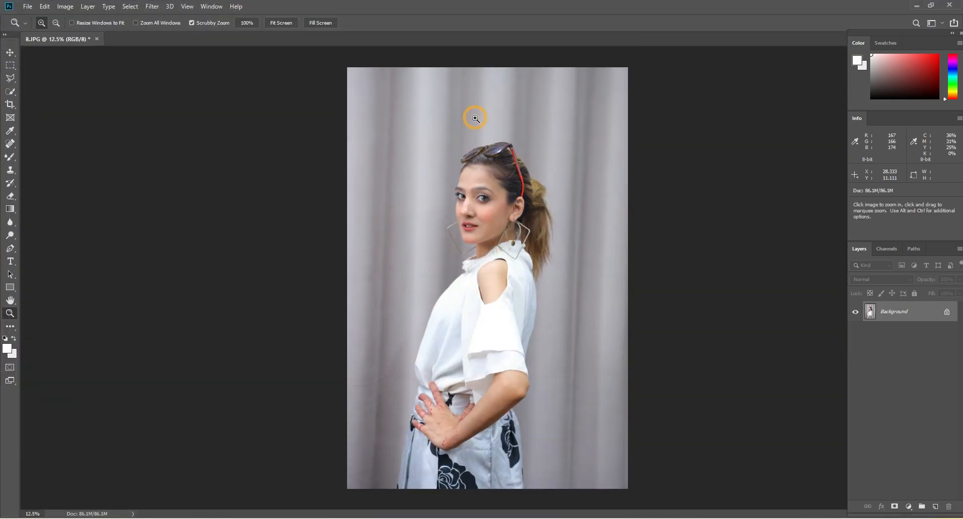
Activate the Mixer Brush tool for retouching the woman's face at 66.7% zoom
click(538, 149)
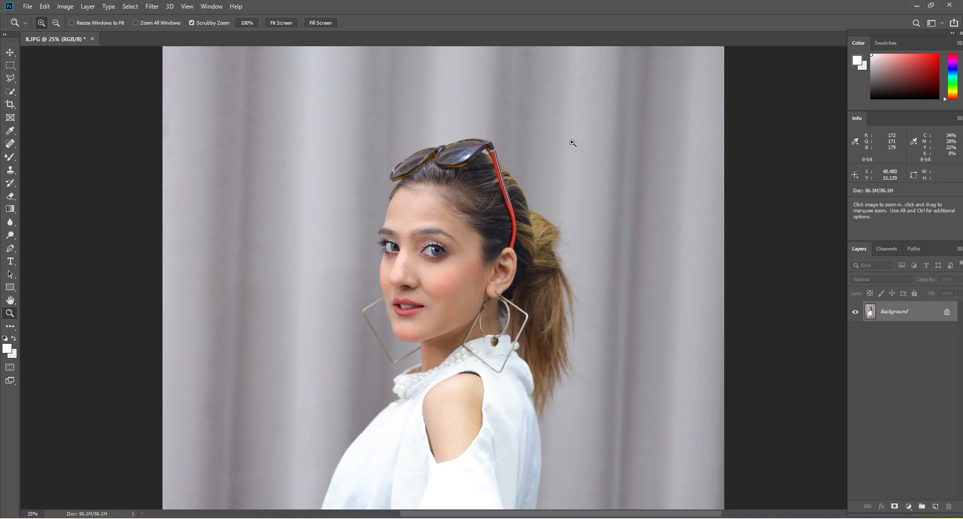
scroll(498, 233, down, 1)
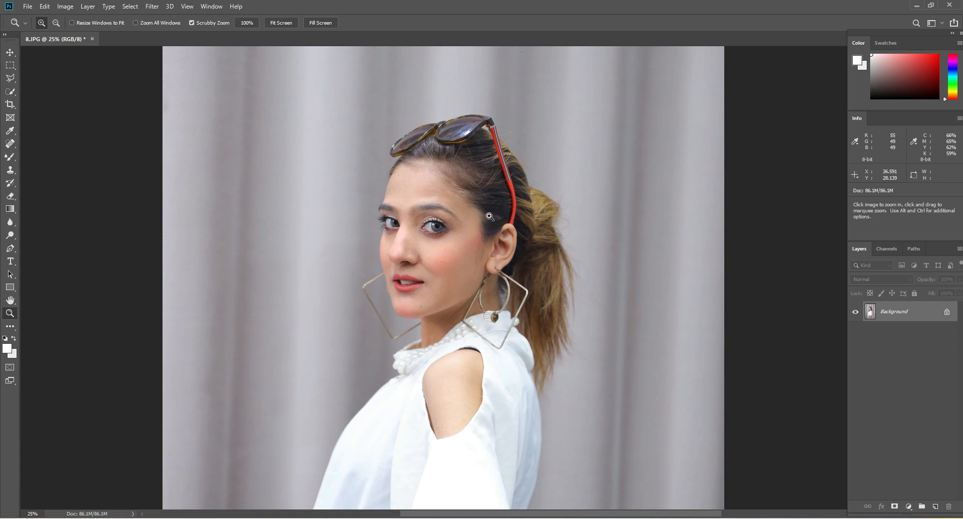
key(ctrl+0)
click(494, 188)
click(493, 188)
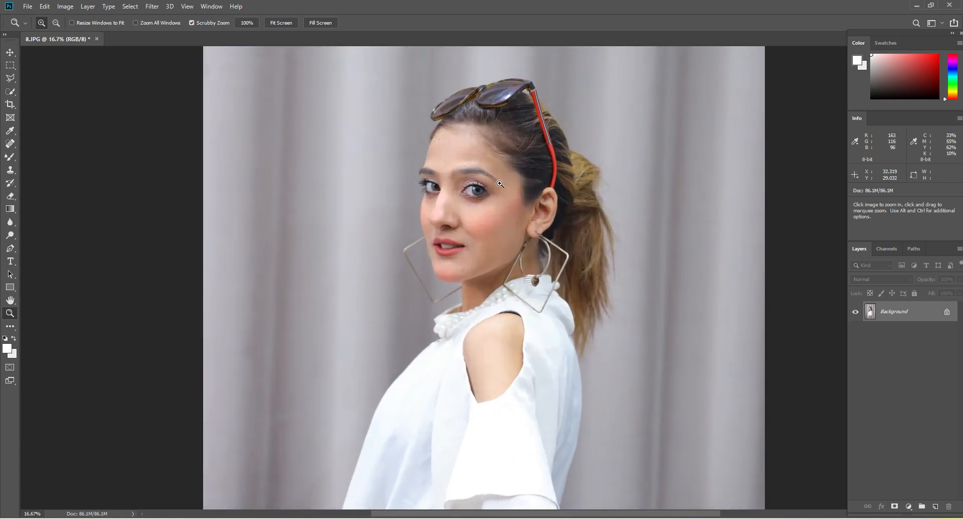
click(493, 188)
click(494, 188)
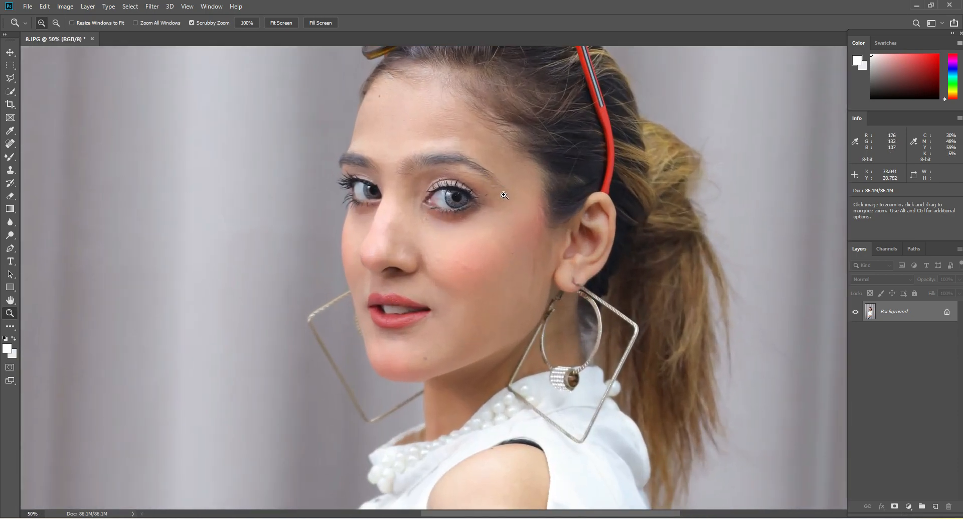
click(504, 196)
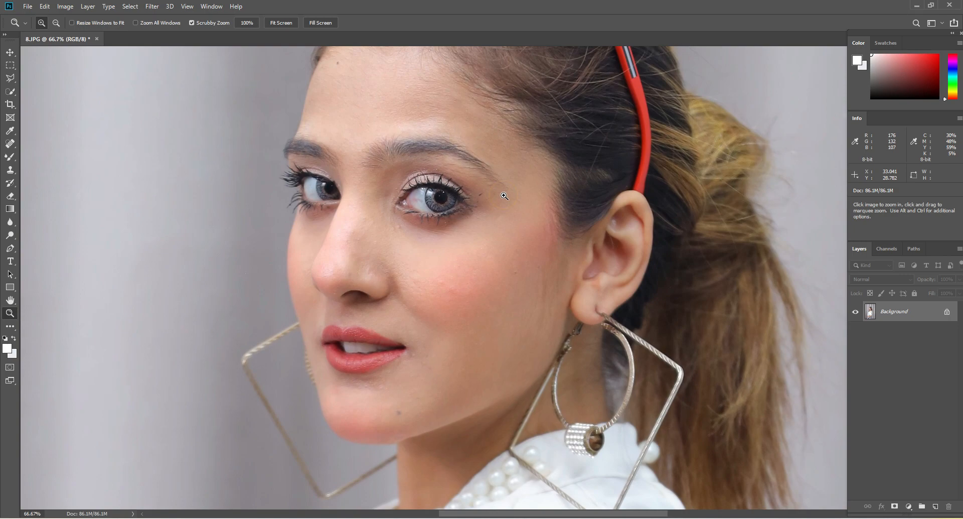
scroll(504, 195, up, 4)
scroll(505, 200, up, 2)
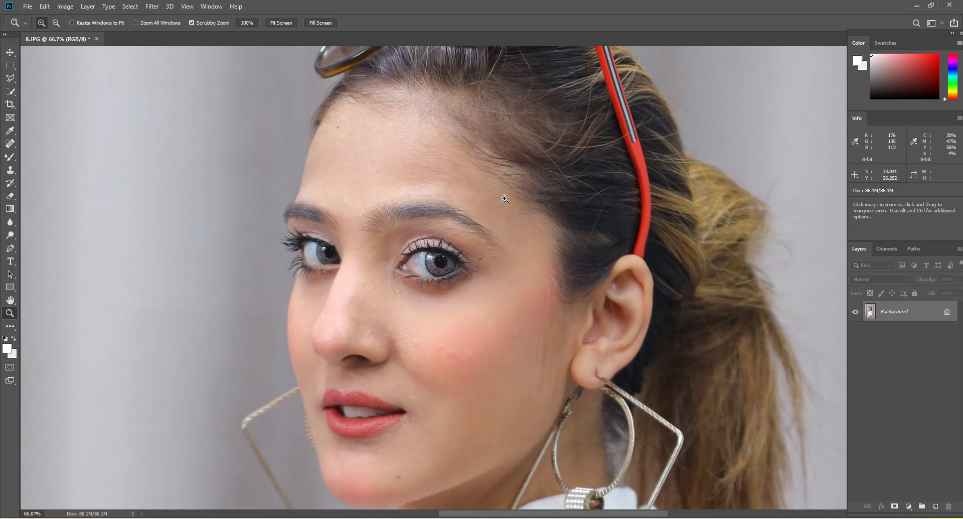
click(10, 157)
right_click(10, 156)
click(50, 189)
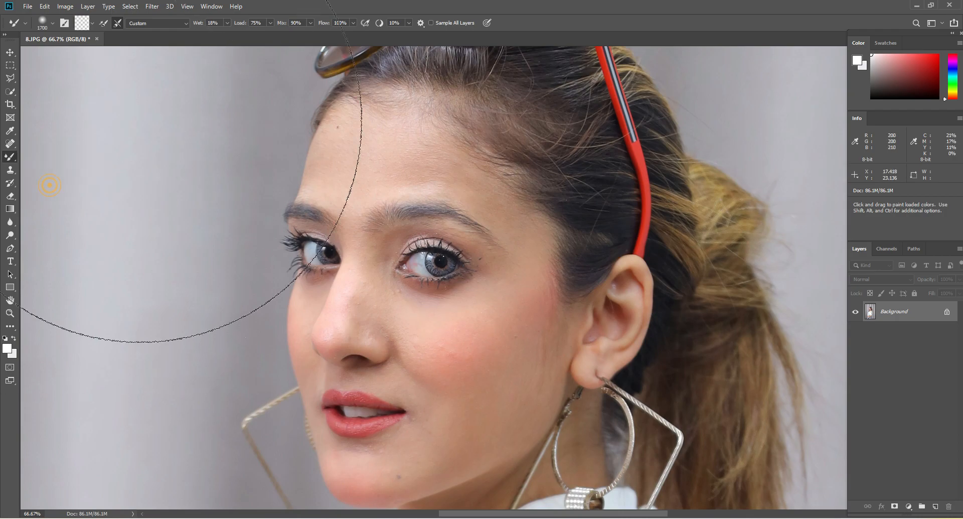
Set the Mixer Brush to the Soft Round tip from General Brushes at 100 px with 0% hardness
key(bracketleft)
key(bracketleft)
key(bracketleft)
key(bracketleft)
key(bracketleft)
key(bracketleft)
key(bracketleft)
key(bracketleft)
key(bracketleft)
key(bracketleft)
key(bracketleft)
key(bracketleft)
key(bracketleft)
key(bracketleft)
key(bracketleft)
key(bracketleft)
key(bracketleft)
key(bracketleft)
key(bracketleft)
key(bracketleft)
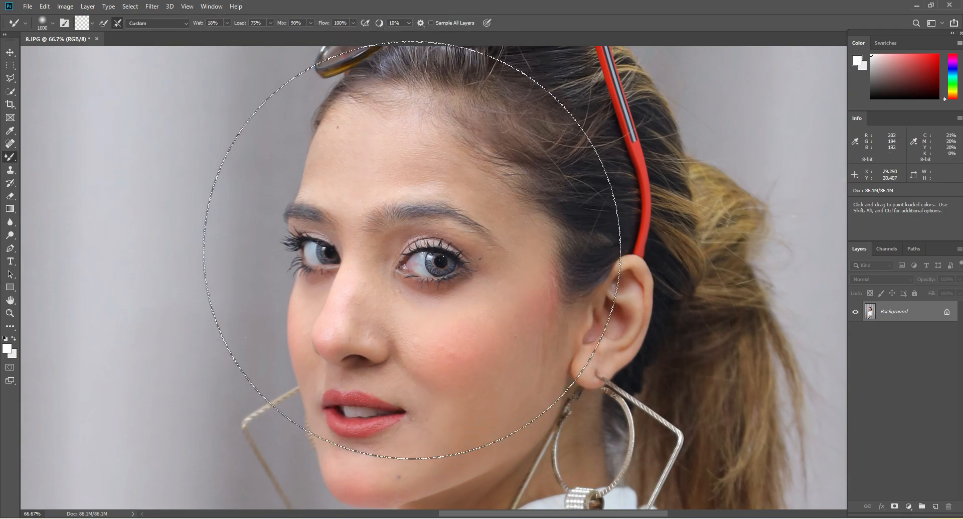
right_click(349, 141)
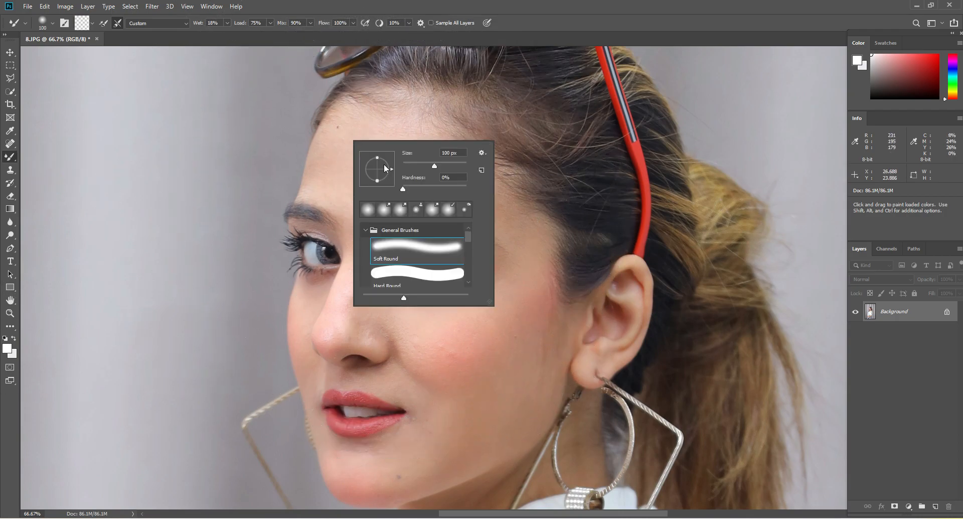
click(366, 231)
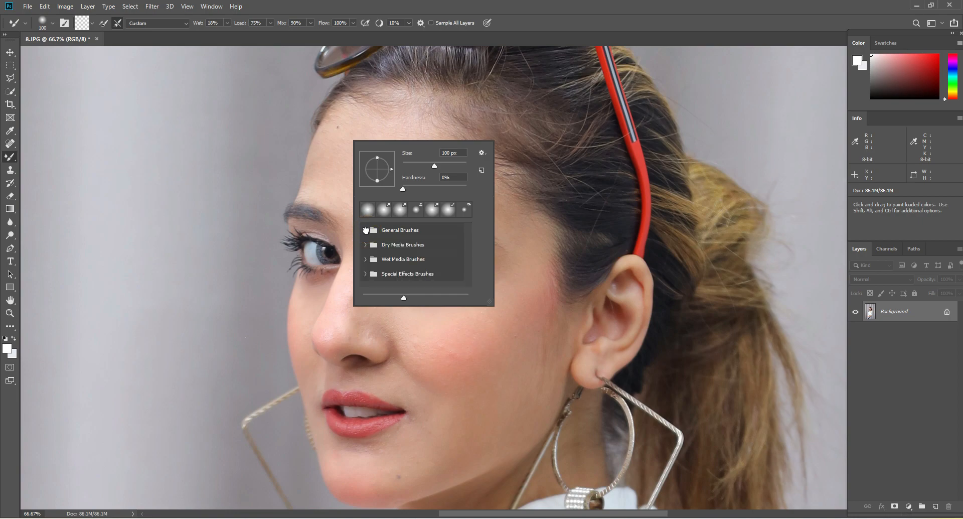
click(366, 230)
click(406, 246)
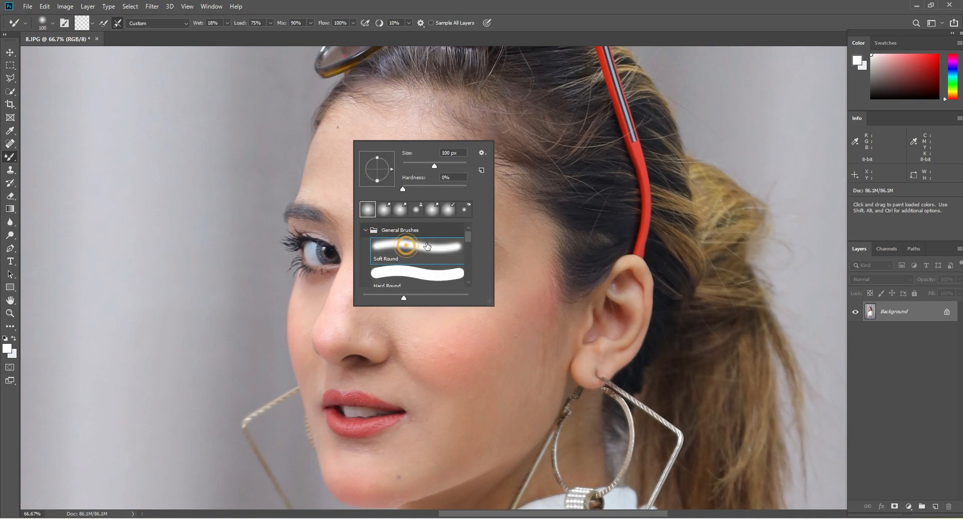
click(372, 119)
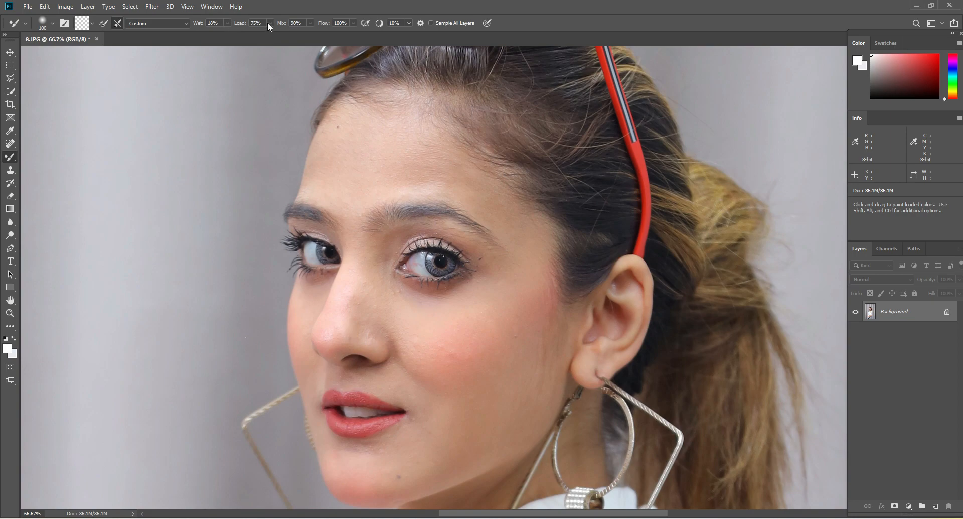
click(343, 24)
click(370, 140)
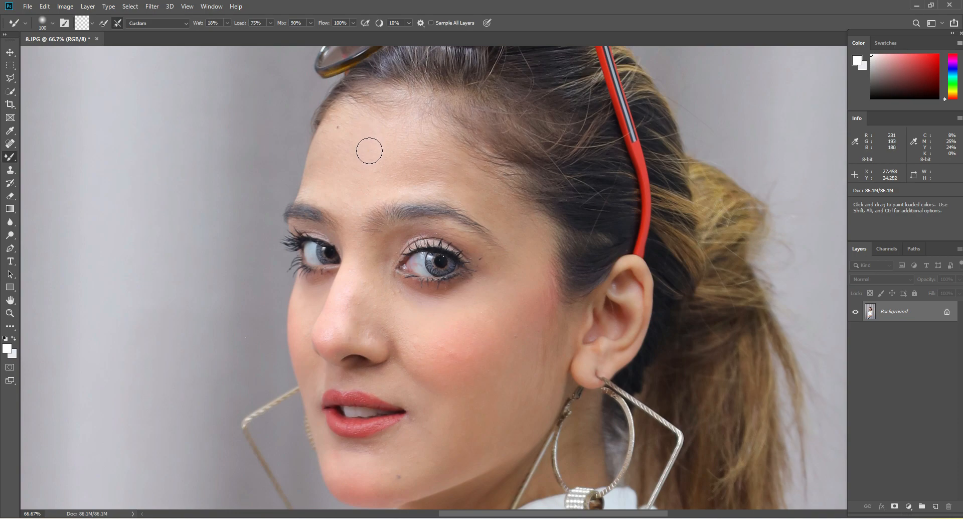
Smooth the forehead skin across to the temple with Mixer Brush strokes, using a brush size of about 125 px
mouse_move(370, 150)
mouse_down()
mouse_move(354, 169)
mouse_move(362, 158)
mouse_move(352, 127)
mouse_move(346, 121)
mouse_move(342, 140)
mouse_move(337, 129)
mouse_move(319, 180)
mouse_move(322, 171)
mouse_move(329, 193)
mouse_move(361, 195)
mouse_move(356, 204)
mouse_move(341, 196)
mouse_move(373, 160)
mouse_move(351, 144)
mouse_move(327, 153)
mouse_move(343, 176)
mouse_move(390, 172)
mouse_move(364, 182)
mouse_move(378, 178)
mouse_move(385, 190)
mouse_move(443, 171)
mouse_move(426, 151)
mouse_move(416, 179)
mouse_move(440, 182)
mouse_move(415, 179)
mouse_move(452, 174)
mouse_move(386, 180)
mouse_move(453, 192)
mouse_move(394, 176)
mouse_move(428, 174)
mouse_move(378, 184)
mouse_move(370, 143)
mouse_move(422, 154)
mouse_move(366, 140)
mouse_move(425, 154)
mouse_move(362, 140)
mouse_move(359, 130)
mouse_move(424, 143)
mouse_move(388, 145)
mouse_move(350, 114)
mouse_up()
key(bracketright)
key(bracketright)
key(bracketright)
key(bracketleft)
key(bracketleft)
key(bracketleft)
key(bracketright)
mouse_move(338, 185)
mouse_down()
mouse_move(351, 215)
mouse_move(493, 210)
mouse_move(475, 196)
mouse_move(515, 229)
mouse_move(472, 194)
mouse_move(512, 243)
mouse_move(498, 209)
mouse_move(520, 236)
mouse_move(460, 180)
mouse_move(534, 240)
mouse_move(531, 278)
mouse_move(530, 242)
mouse_up()
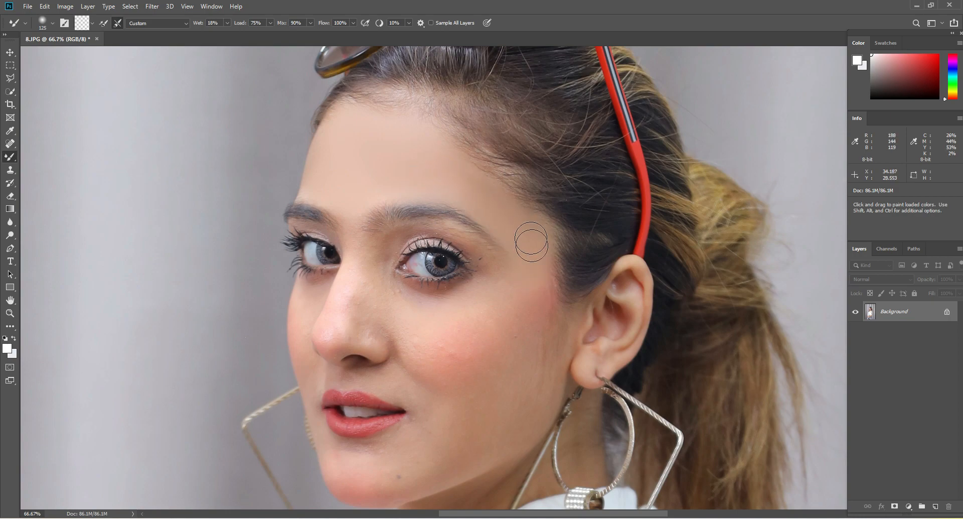
Enlarge the brush to 200 px and smooth the skin on the outer cheek between the eye and the ear
key(bracketright)
scroll(514, 249, down, 2)
key(bracketright)
key(bracketright)
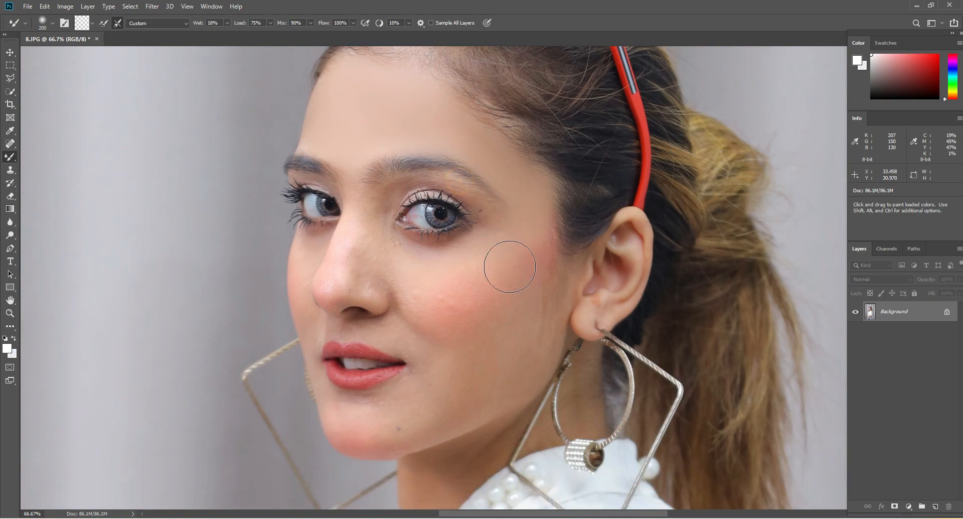
scroll(509, 255, down, 2)
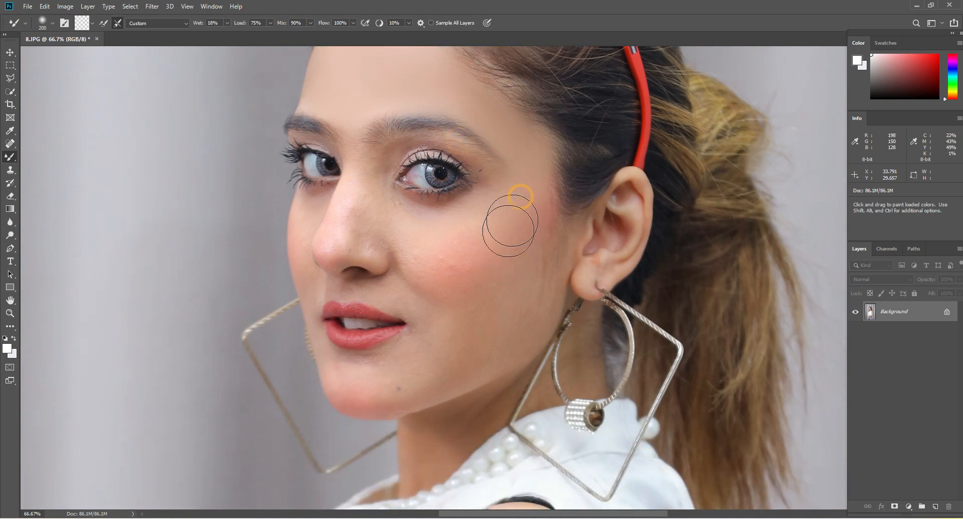
mouse_move(508, 227)
mouse_down()
mouse_move(448, 260)
mouse_move(470, 262)
mouse_move(497, 223)
mouse_up()
Smooth the blushed cheek beside the nose with the Mixer Brush at 150 px, and reduce the brush to 100 px
key(bracketleft)
key(bracketleft)
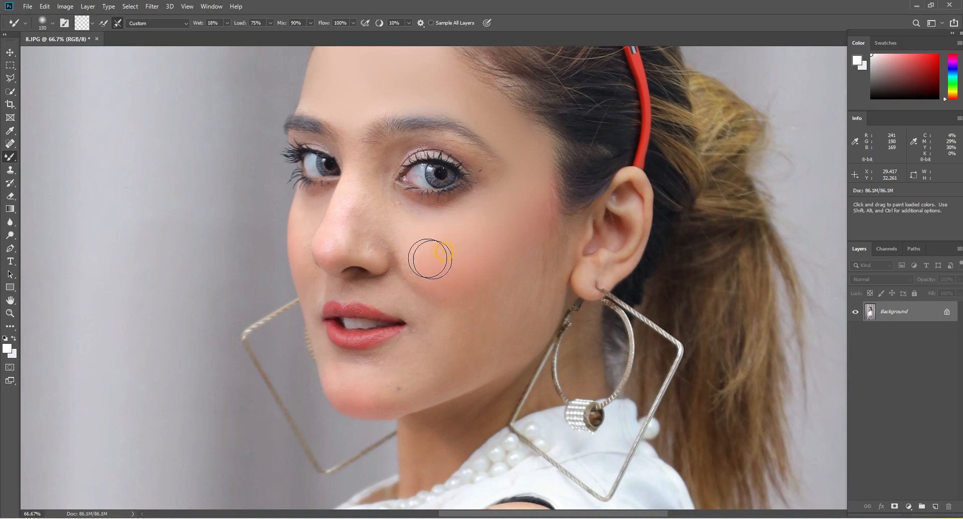
key(bracketleft)
key(bracketleft)
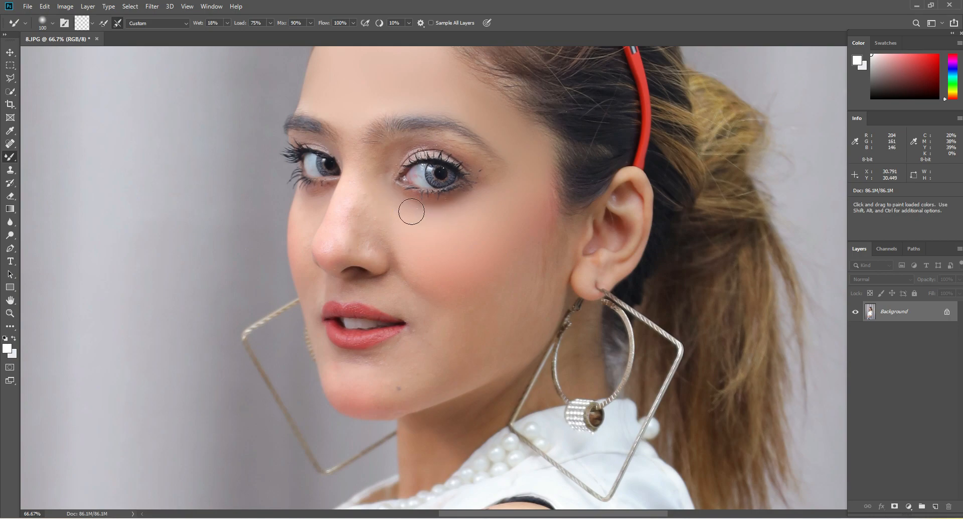
Smooth the skin under the near eye, along the side of the nose and on its tip, using up to a 100 px brush
drag(412, 212, 454, 209)
mouse_move(366, 212)
mouse_down()
mouse_move(349, 205)
mouse_move(364, 161)
mouse_move(357, 177)
mouse_up()
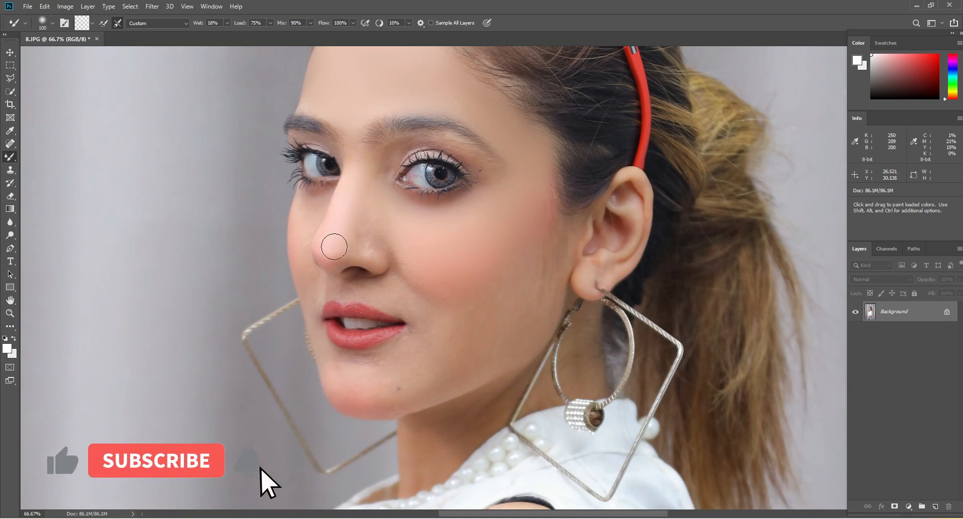
key(bracketleft)
key(bracketleft)
mouse_move(337, 241)
mouse_down()
mouse_move(325, 260)
mouse_move(347, 247)
mouse_up()
key(bracketright)
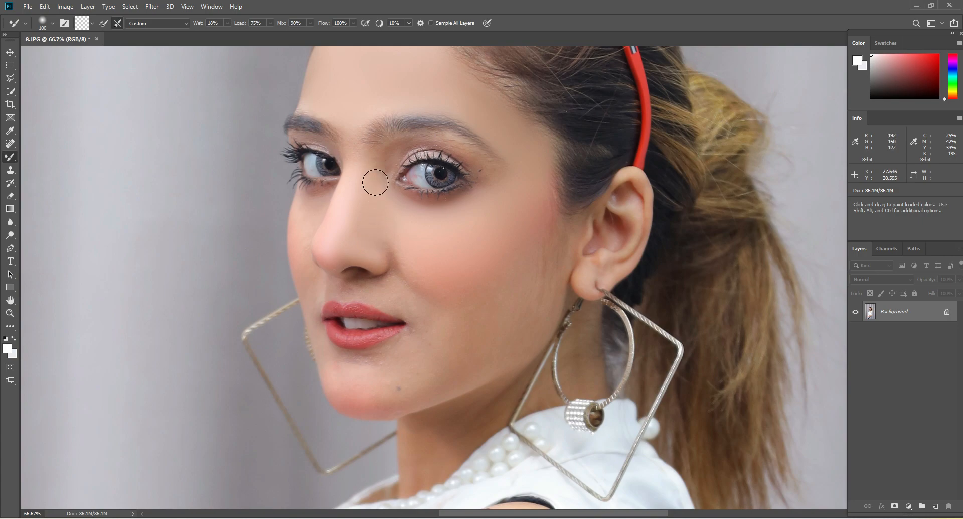
Smooth the skin around the outer and inner corners of the near eye with an 80 px brush
scroll(401, 211, up, 2)
key(bracketleft)
key(bracketleft)
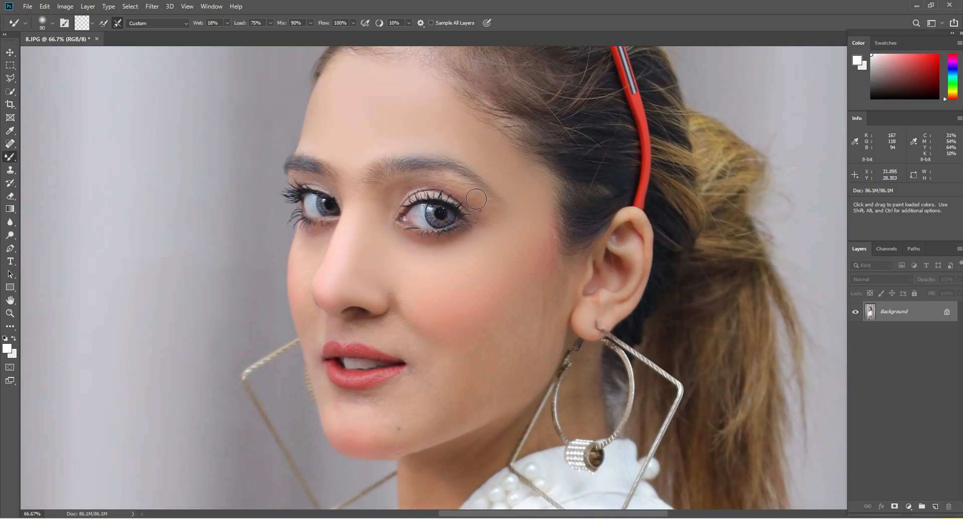
drag(483, 211, 462, 188)
mouse_move(386, 198)
mouse_down()
mouse_move(378, 203)
mouse_move(364, 218)
mouse_move(382, 202)
mouse_up()
Refine the skin beside the outer eye corner and on the nose bridge between the eyes, adjusting the brush up to 90 px
key(bracketleft)
key(bracketleft)
key(bracketleft)
key(bracketright)
key(bracketright)
drag(479, 200, 489, 226)
mouse_move(350, 176)
mouse_down()
mouse_move(350, 151)
mouse_move(354, 203)
mouse_up()
key(bracketright)
scroll(451, 271, down, 2)
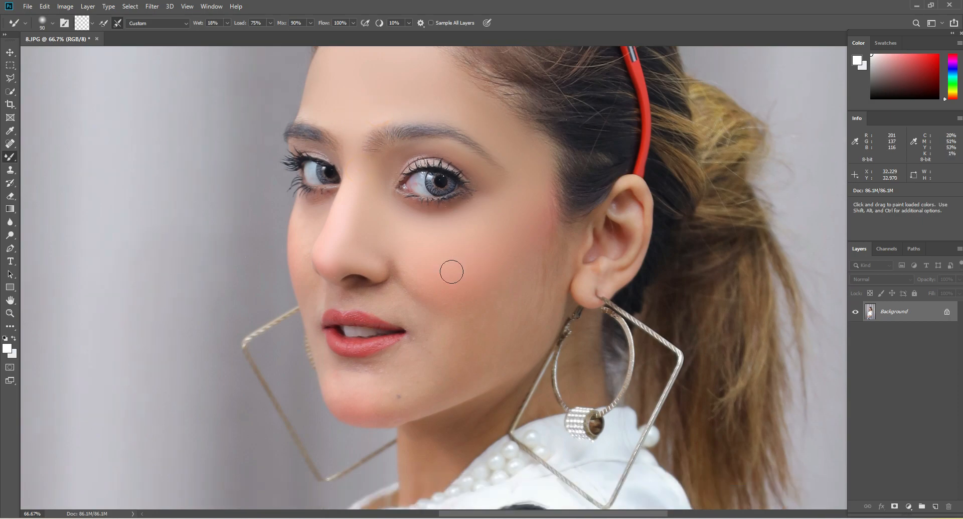
Enlarge the brush to at least 175 px and smooth the lower cheek between the blush and the earring
key(bracketleft)
key(bracketleft)
scroll(390, 285, up, 2)
key(bracketleft)
key(bracketleft)
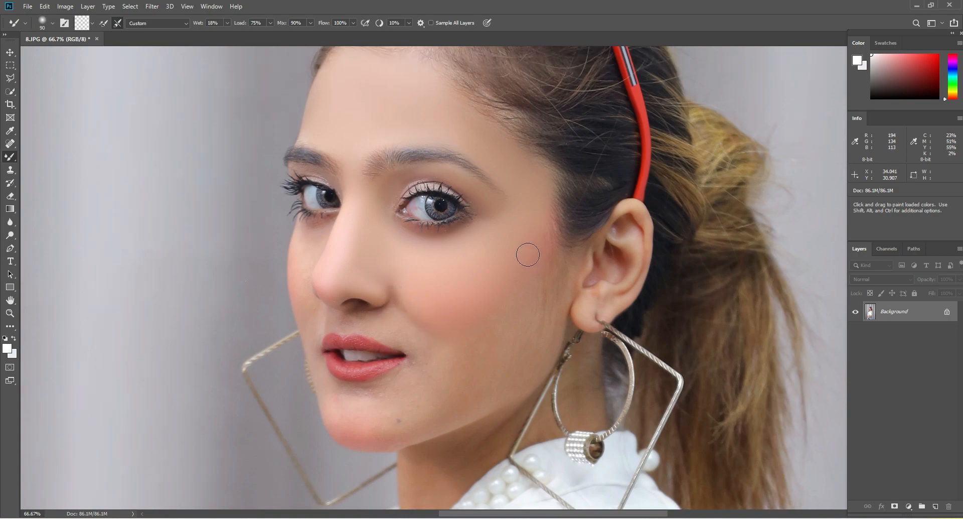
scroll(528, 255, down, 2)
key(bracketright)
key(bracketright)
key(bracketright)
key(bracketright)
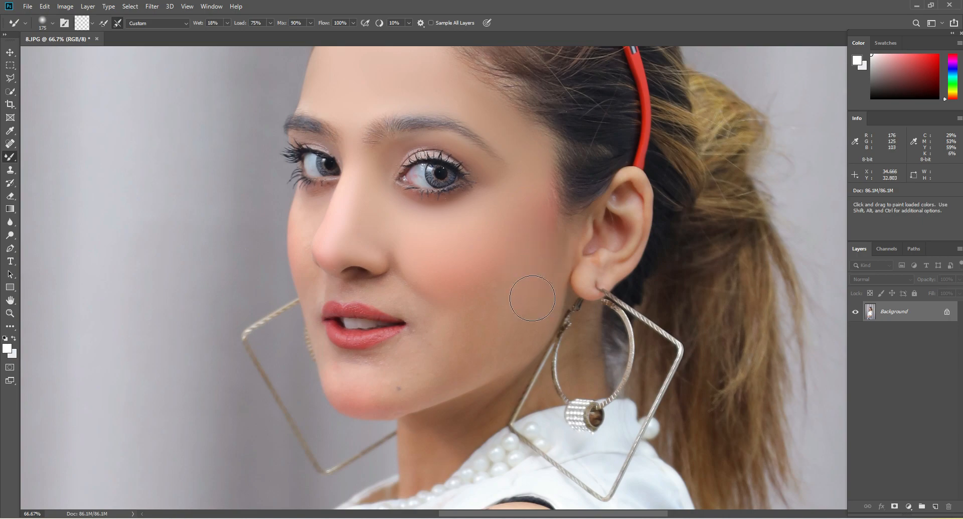
key(bracketright)
mouse_move(475, 304)
mouse_down()
mouse_move(494, 310)
mouse_move(453, 325)
mouse_up()
drag(522, 288, 462, 332)
Blend the jaw skin from below the ear down to the chin with long strokes, covering the small mole
drag(532, 312, 432, 356)
drag(510, 323, 420, 368)
mouse_move(527, 312)
mouse_down()
mouse_move(364, 392)
mouse_move(340, 366)
mouse_move(367, 370)
mouse_up()
Smooth the chin and the skin below the lips and mouth corner, starting with an 80 px brush
key(bracketleft)
key(bracketleft)
key(bracketleft)
key(bracketleft)
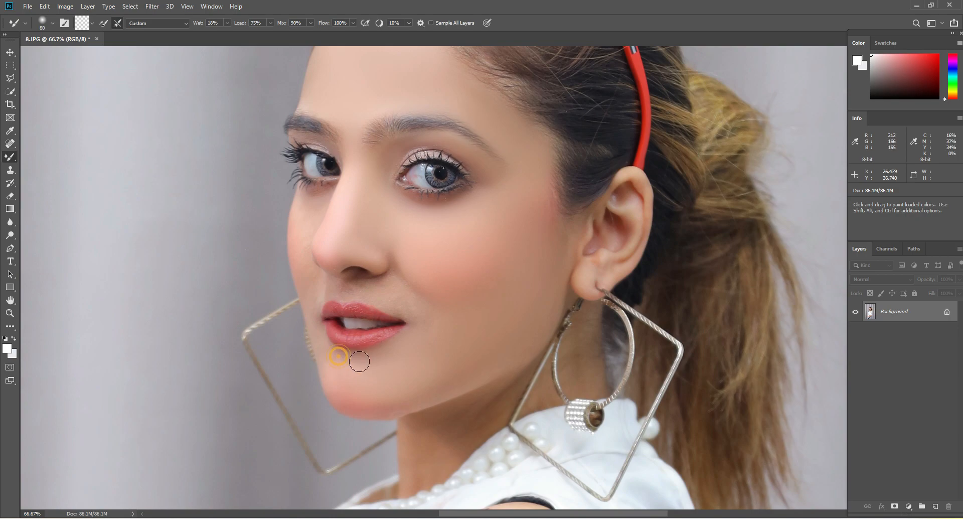
key(bracketright)
key(bracketright)
drag(417, 331, 421, 340)
mouse_move(401, 363)
mouse_down()
mouse_move(369, 395)
mouse_move(379, 393)
mouse_up()
key(bracketright)
drag(422, 389, 414, 388)
Soften the smile line from the mouth corner up along the nose with a 90 px brush, and reduce the brush to 70 px
scroll(413, 351, up, 1)
key(bracketleft)
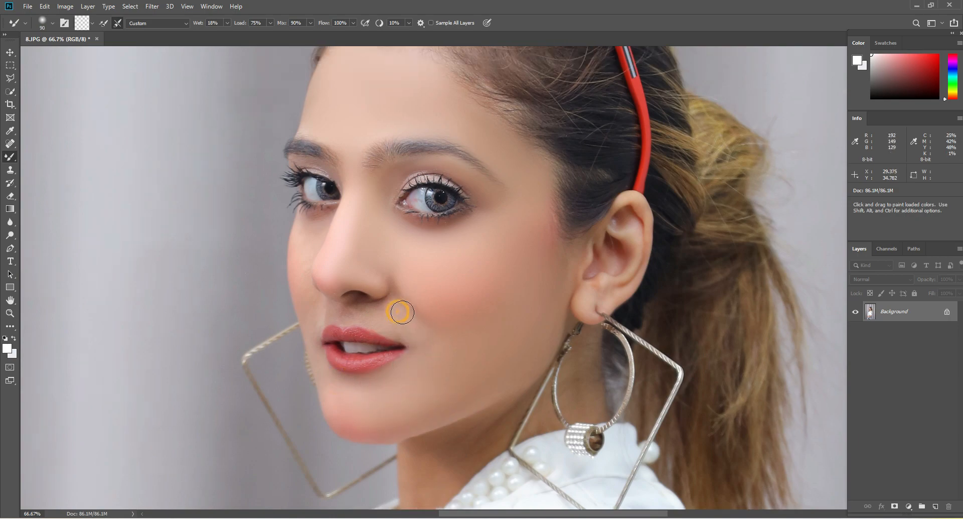
mouse_move(402, 312)
mouse_down()
mouse_move(398, 323)
mouse_move(386, 313)
mouse_move(394, 275)
mouse_move(380, 247)
mouse_up()
key(bracketleft)
key(bracketleft)
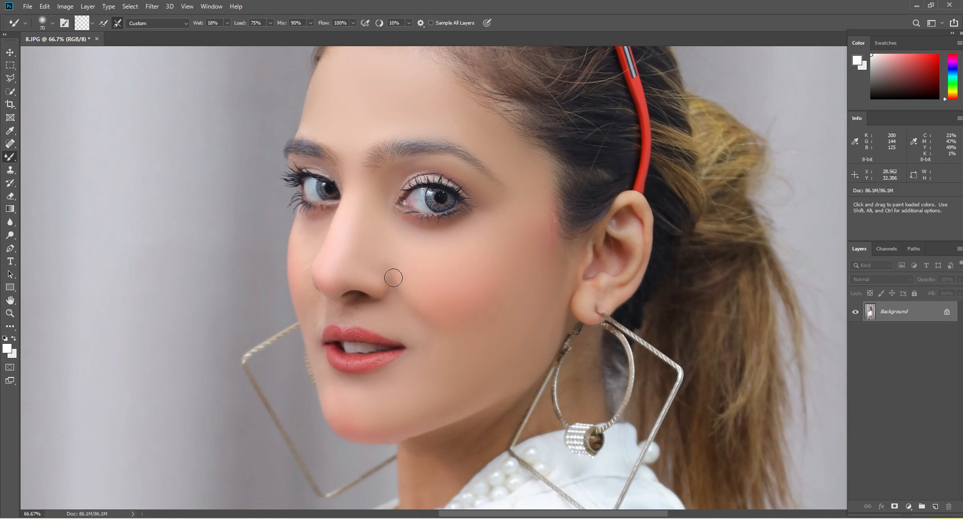
Smooth the skin beside the nostril and around both mouth corners, reducing the brush to 60 px for the far side
key(bracketright)
key(bracketright)
mouse_move(396, 295)
mouse_down()
mouse_move(425, 331)
mouse_move(410, 289)
mouse_up()
key(bracketright)
drag(423, 327, 423, 370)
key(bracketleft)
scroll(317, 318, up, 2)
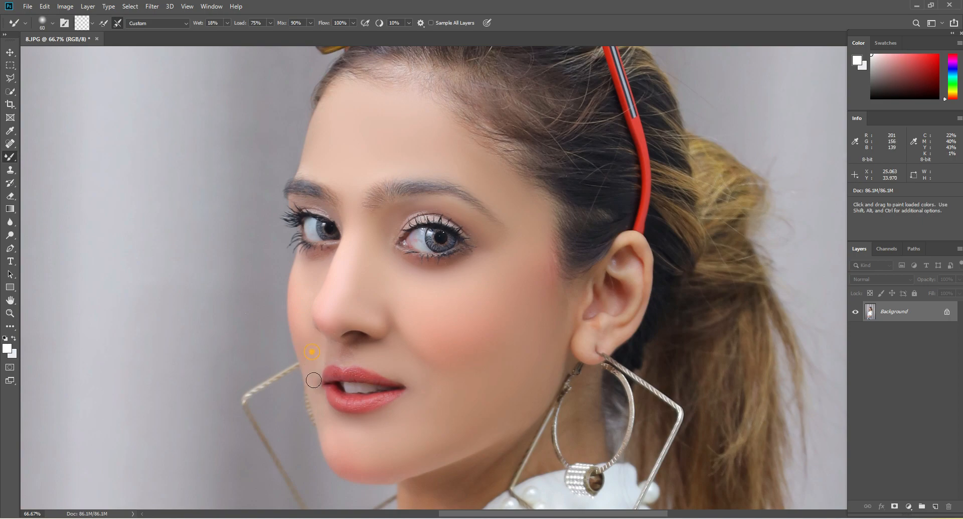
scroll(329, 361, down, 2)
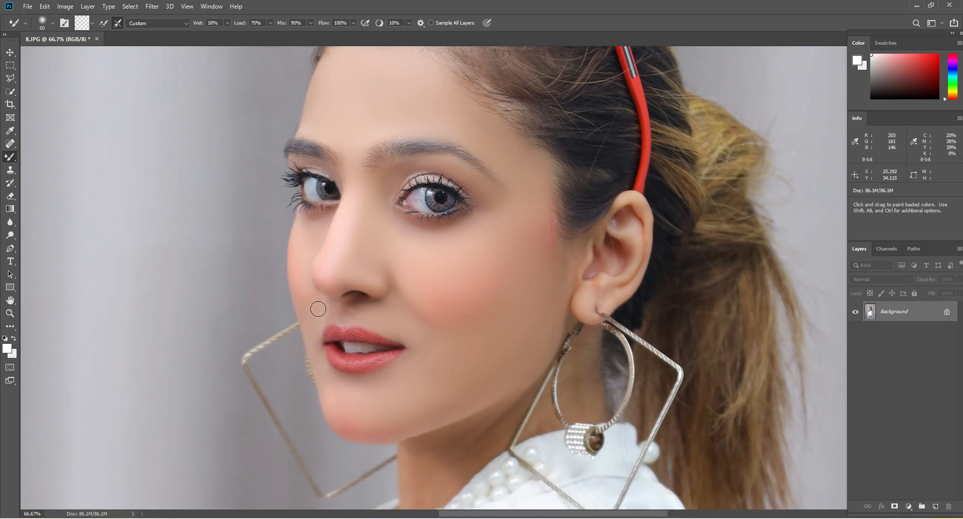
Smooth the skin above the upper lip with a 70 px brush and touch up the skin in front of the ear
click(353, 316)
key(bracketleft)
click(584, 240)
Smooth the neck skin seen through and beside the hoop earring, using a brush of up to 125 px
key(bracketright)
key(bracketright)
key(bracketright)
key(bracketright)
key(bracketright)
scroll(576, 310, down, 5)
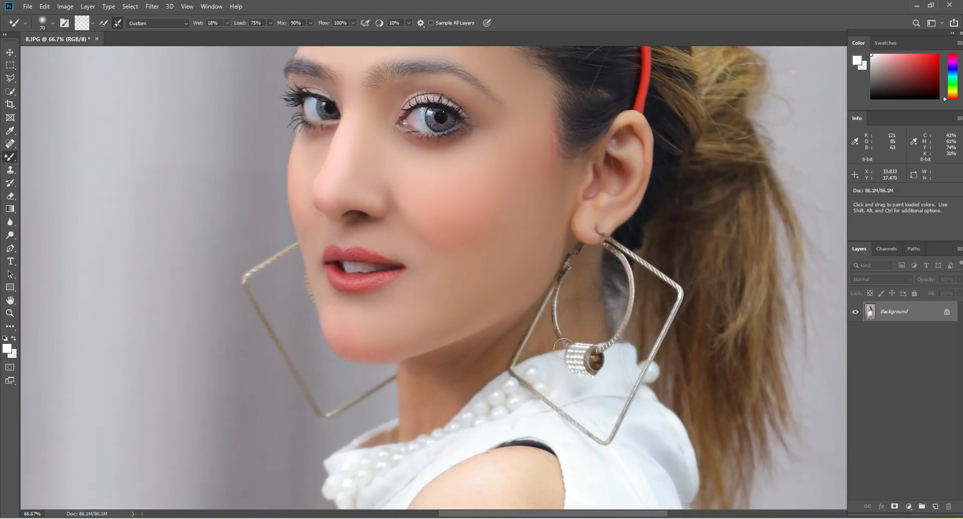
click(581, 277)
key(bracketright)
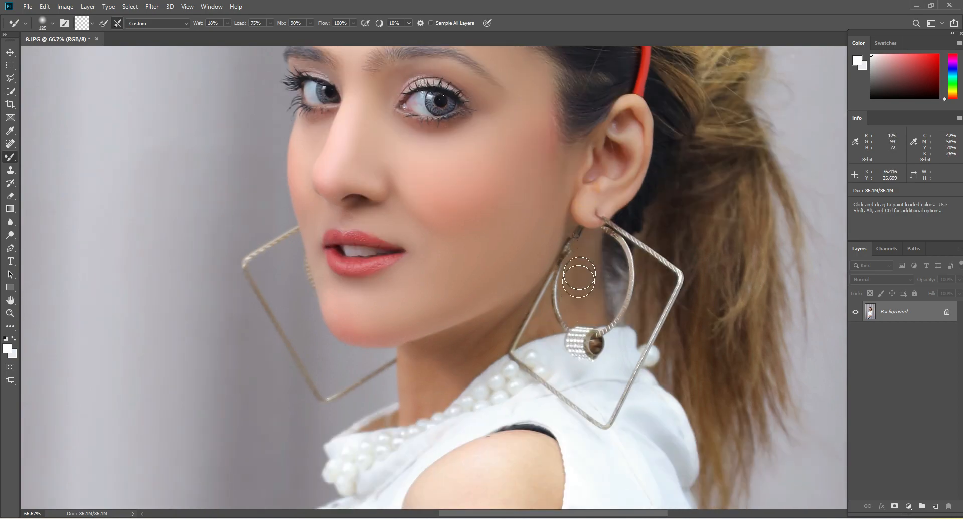
key(bracketleft)
drag(546, 321, 544, 326)
Enlarge the brush and smooth the front of the neck and the shadowed skin under the jaw
key(bracketright)
key(bracketright)
drag(410, 367, 415, 414)
click(430, 345)
click(445, 364)
Touch up the skin under the nose with a 60 px brush and above the eyebrows with a 90 px brush
scroll(453, 224, up, 2)
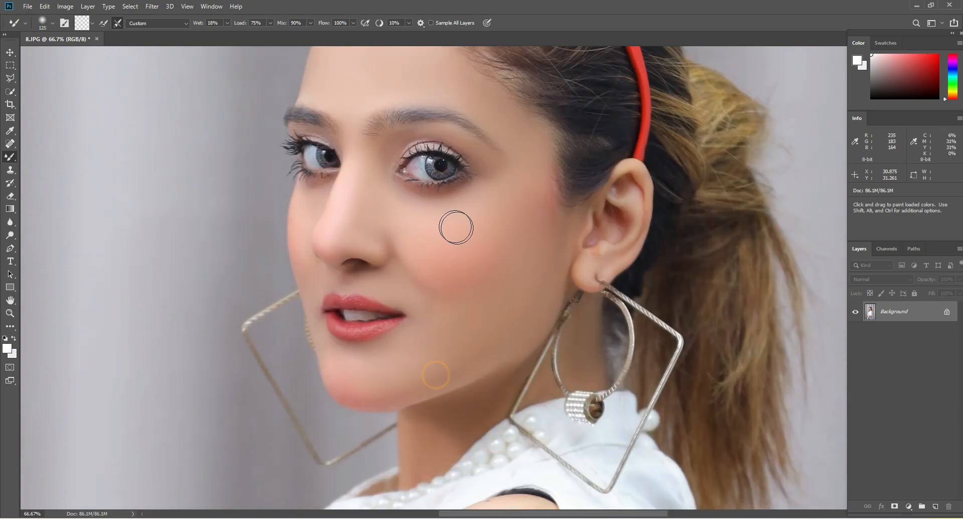
click(353, 279)
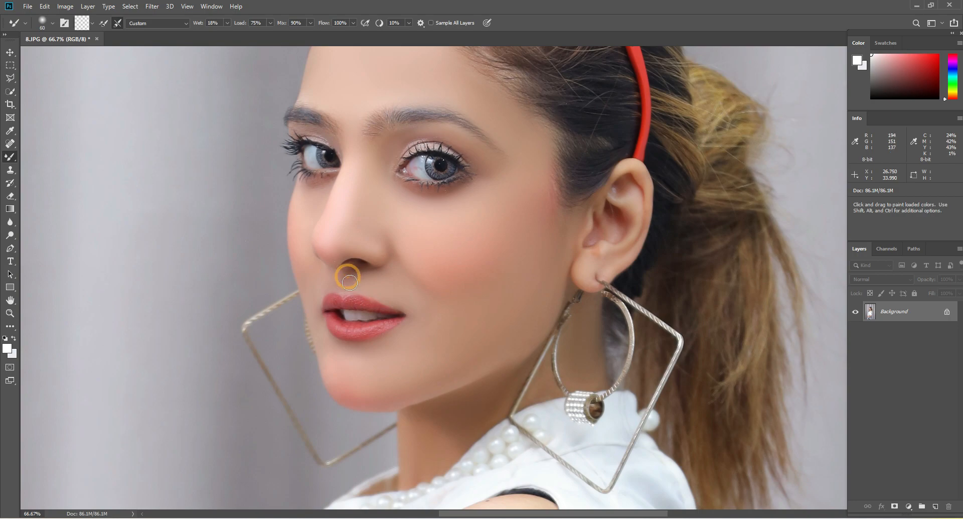
scroll(351, 276, up, 2)
key(bracketright)
key(bracketright)
key(bracketright)
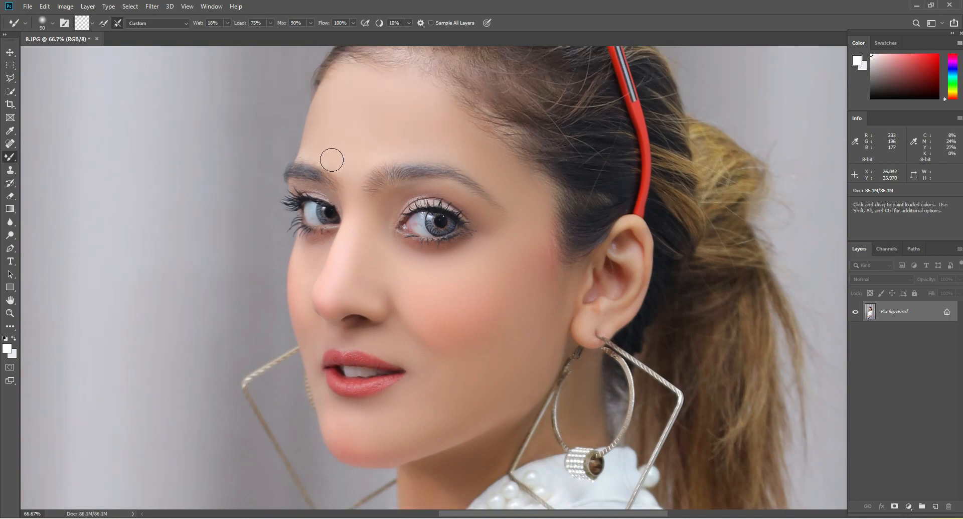
click(334, 152)
click(366, 155)
Enlarge the brush and smooth the temple beyond the near eyebrow, then reduce the brush size again
key(bracketright)
key(bracketright)
key(bracketright)
click(512, 185)
scroll(385, 277, down, 2)
key(bracketleft)
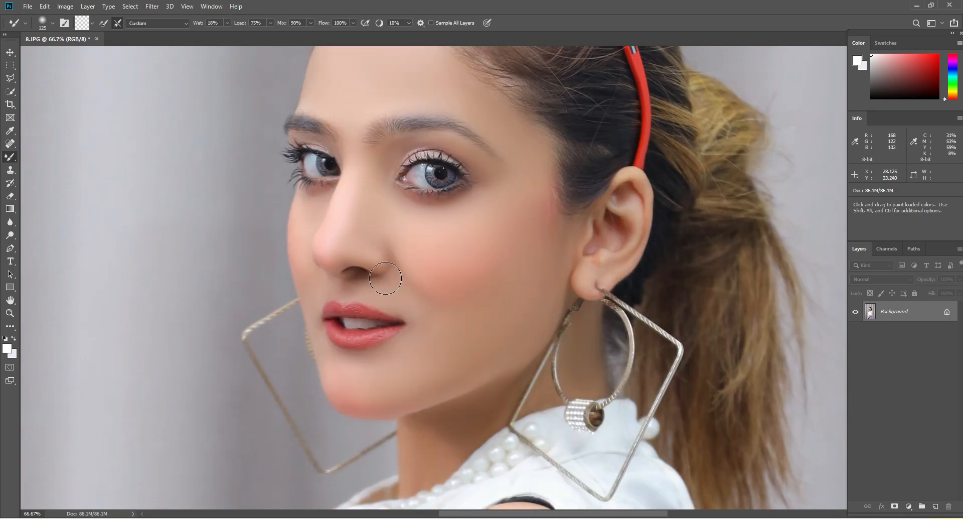
key(bracketleft)
Smooth the bare shoulder in the blouse cutout at 50% zoom with the Mixer Brush at 250 px
scroll(224, 278, down, 2)
click(11, 314)
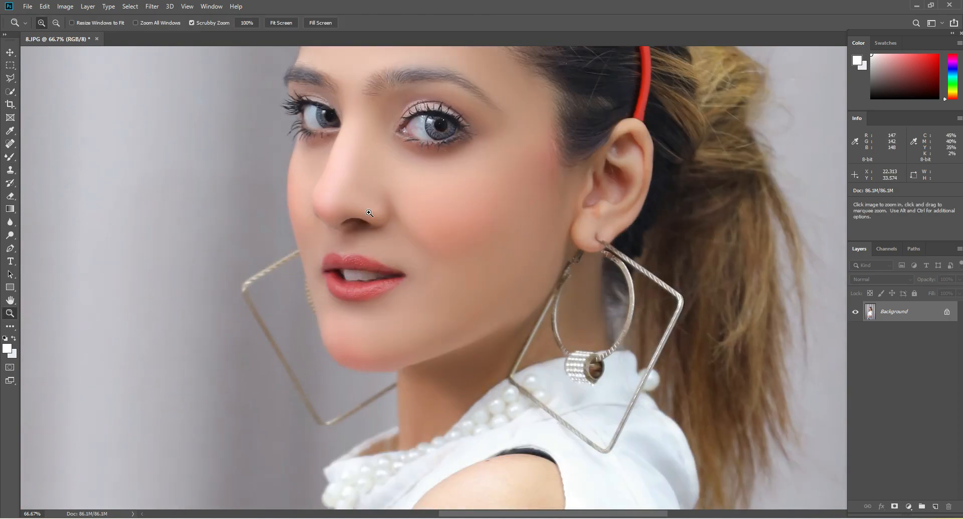
right_click(375, 213)
click(378, 218)
click(512, 258)
click(511, 258)
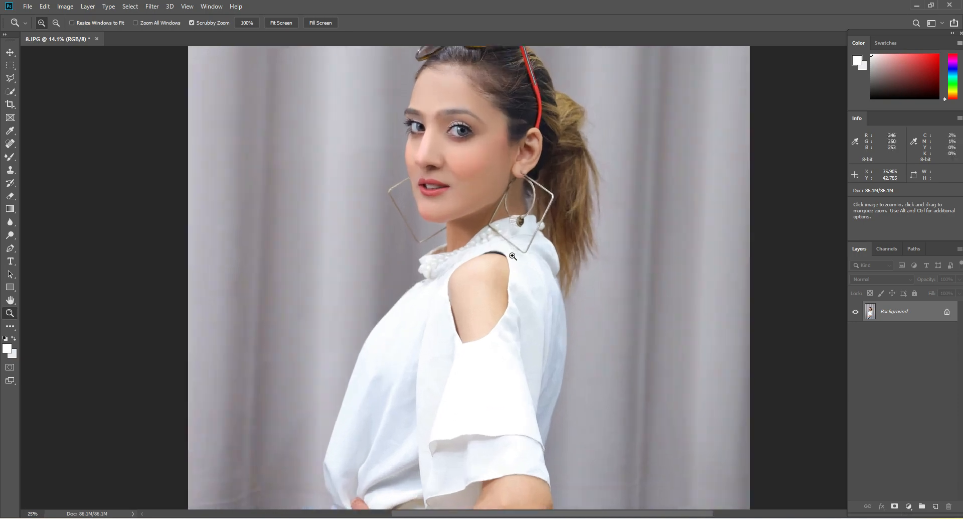
click(511, 258)
click(512, 258)
click(10, 157)
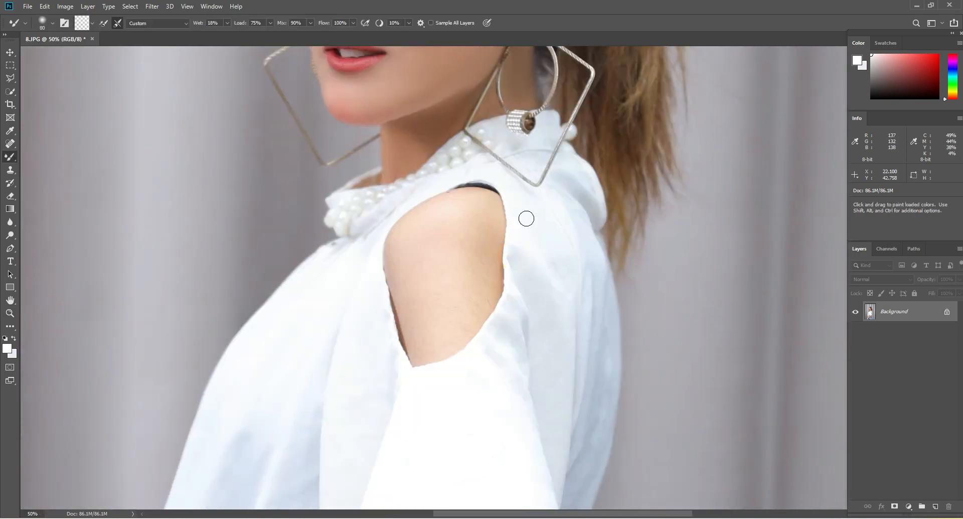
key(bracketright)
key(bracketright)
key(bracketright)
key(bracketright)
mouse_move(471, 210)
mouse_down()
mouse_move(468, 294)
mouse_move(460, 290)
mouse_move(473, 286)
mouse_move(427, 272)
mouse_move(422, 281)
mouse_move(456, 217)
mouse_up()
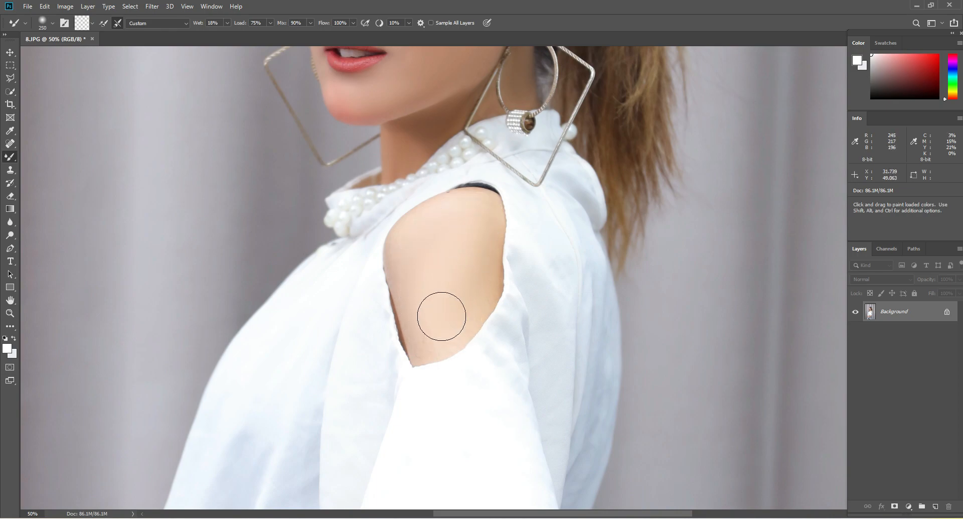
Smooth the skin of the elbow just below the sleeve edge with the 250 px brush
scroll(462, 302, down, 2)
scroll(462, 303, down, 10)
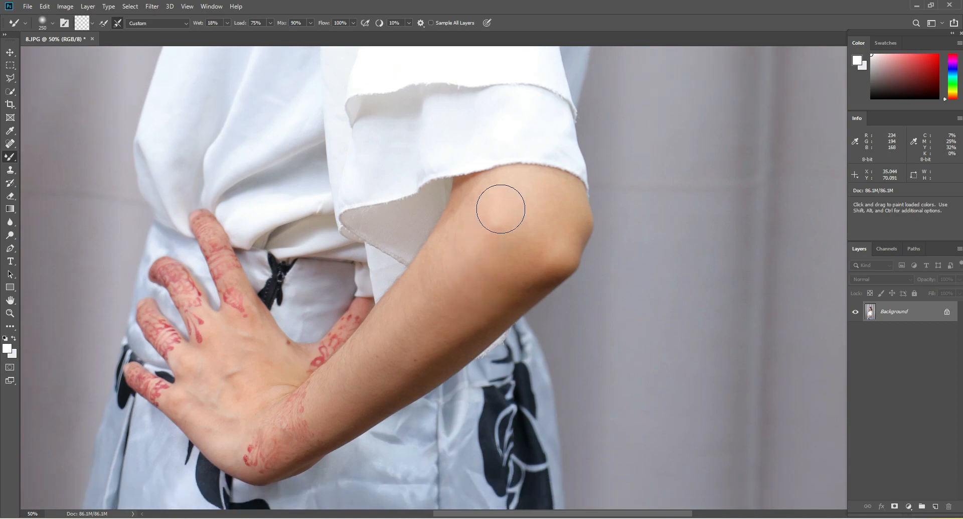
mouse_move(501, 208)
mouse_down()
mouse_move(509, 198)
mouse_move(498, 206)
mouse_move(494, 263)
mouse_move(529, 220)
mouse_up()
Smooth the upper forearm from the sleeve edge towards the wrist, using brush sizes of 150 and 200 px
key(bracketleft)
key(bracketleft)
key(bracketleft)
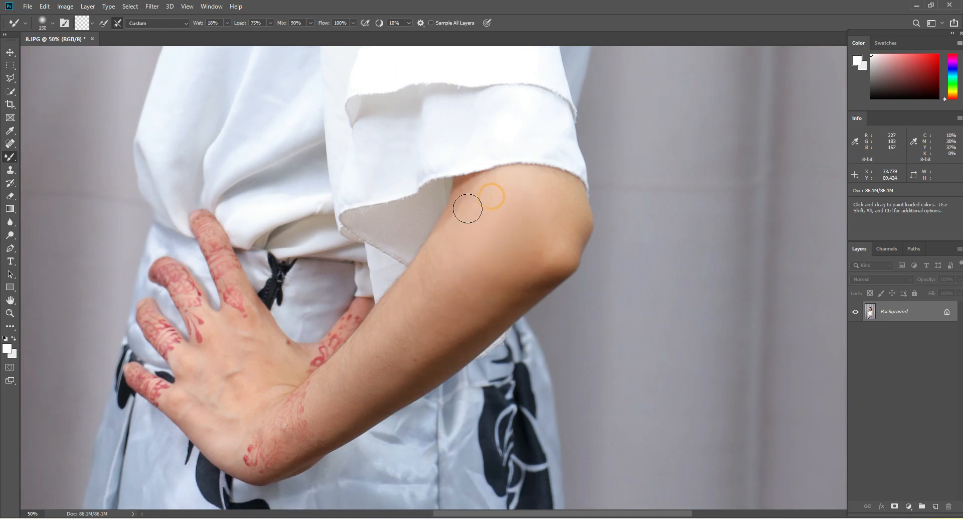
key(bracketright)
key(bracketright)
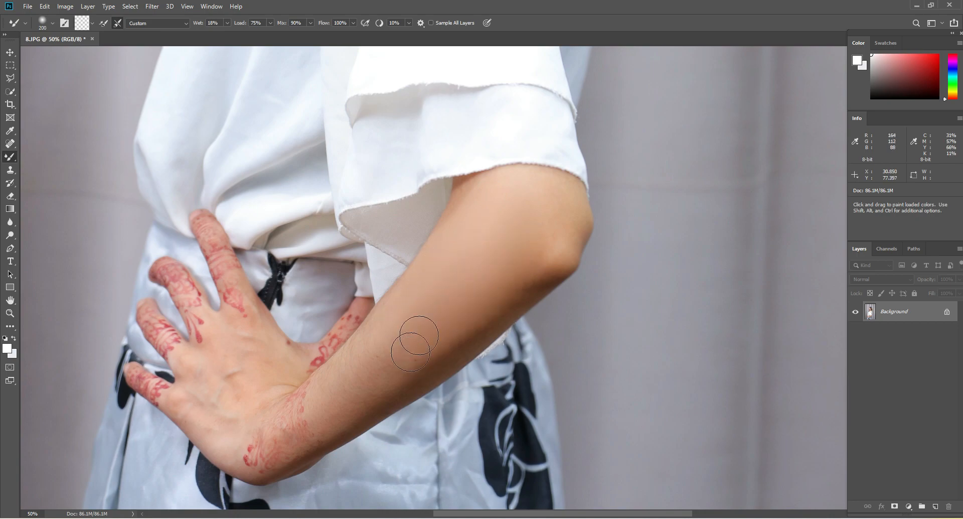
key(bracketleft)
key(bracketleft)
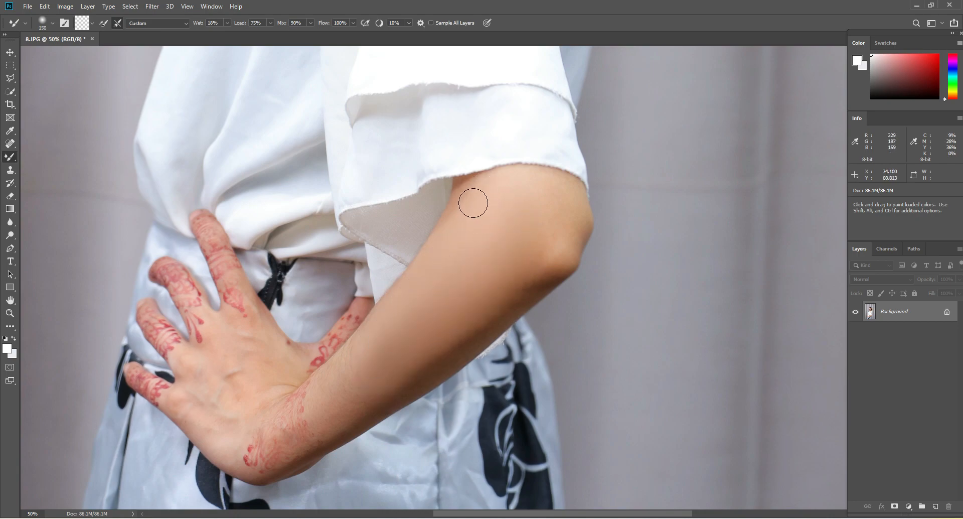
Refine the skin along the sleeve edge, under the elbow and on the lower forearm near the wrist
click(472, 204)
key(bracketright)
click(532, 183)
drag(534, 260, 497, 301)
key(bracketright)
mouse_move(371, 358)
mouse_down()
mouse_move(331, 408)
mouse_move(370, 340)
mouse_move(339, 418)
mouse_move(449, 308)
mouse_move(432, 357)
mouse_move(365, 387)
mouse_move(390, 379)
mouse_up()
Smooth the back of the hand between the henna patterns with a 150 px brush
key(bracketleft)
key(bracketleft)
mouse_move(229, 351)
mouse_down()
mouse_move(236, 397)
mouse_move(204, 417)
mouse_move(193, 394)
mouse_move(242, 404)
mouse_move(204, 415)
mouse_move(233, 424)
mouse_move(244, 405)
mouse_move(251, 336)
mouse_move(233, 330)
mouse_move(262, 326)
mouse_move(251, 321)
mouse_move(246, 340)
mouse_move(286, 372)
mouse_move(237, 416)
mouse_move(275, 373)
mouse_move(245, 401)
mouse_move(226, 433)
mouse_up()
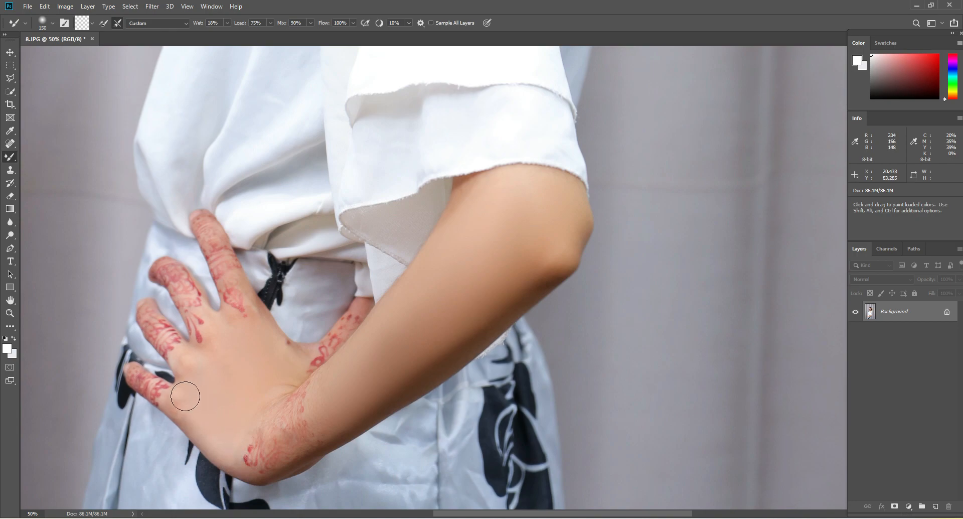
Examine the retouched skin on the whole portrait and on the head and shoulder at closer zoom
click(12, 315)
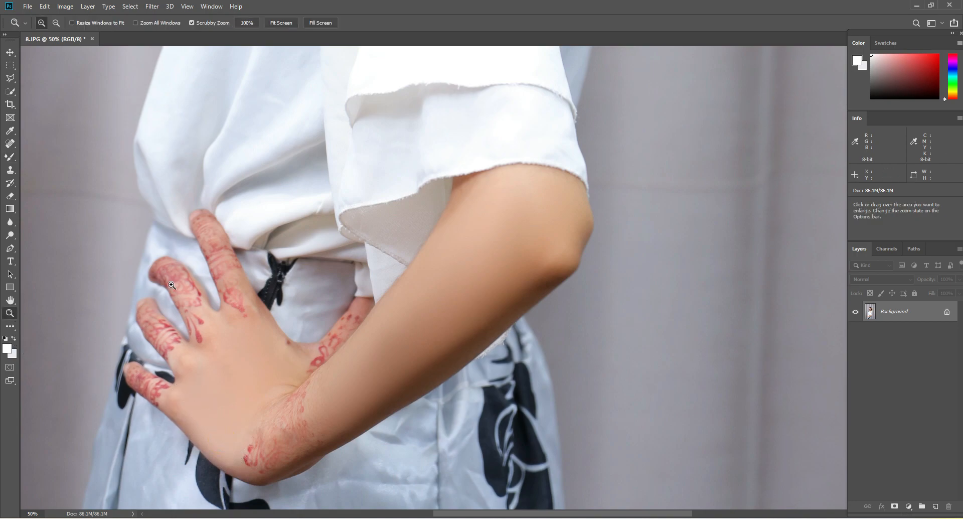
right_click(345, 259)
click(347, 264)
click(501, 145)
click(500, 145)
click(501, 145)
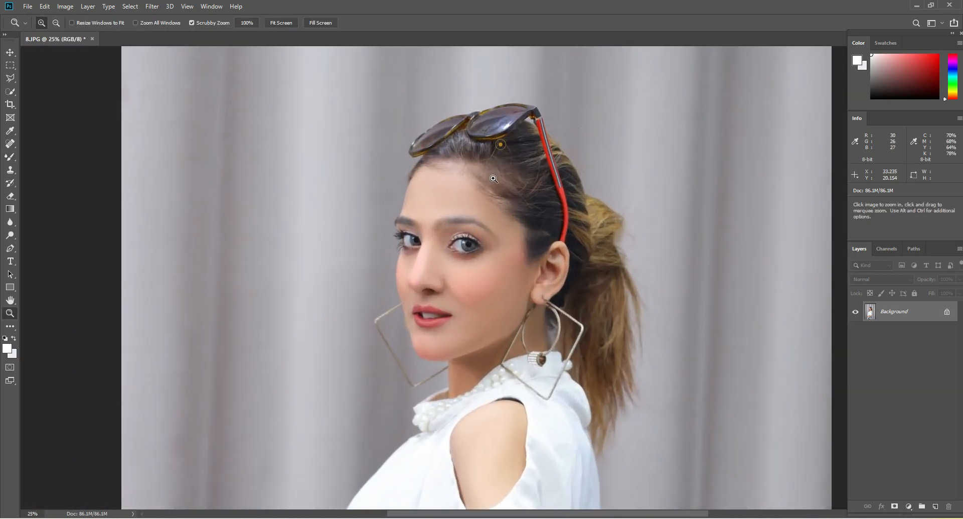
click(456, 189)
right_click(538, 176)
click(545, 182)
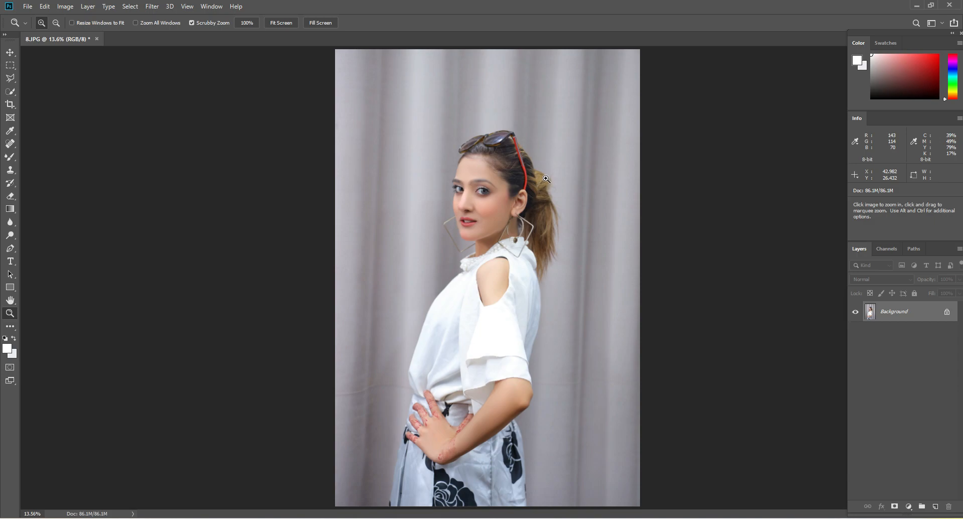
click(534, 142)
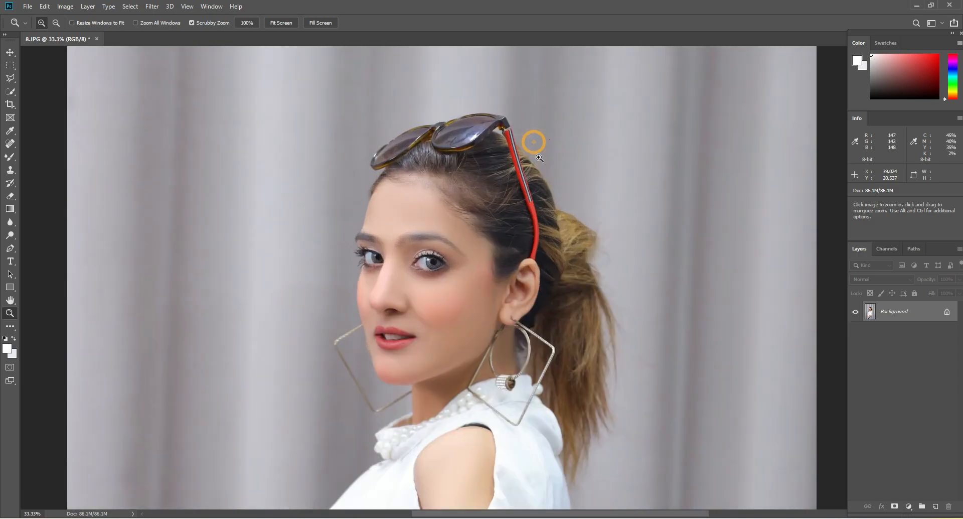
Select the woman automatically with the Quick Selection Tool's Select Subject command
click(11, 92)
right_click(12, 93)
click(48, 92)
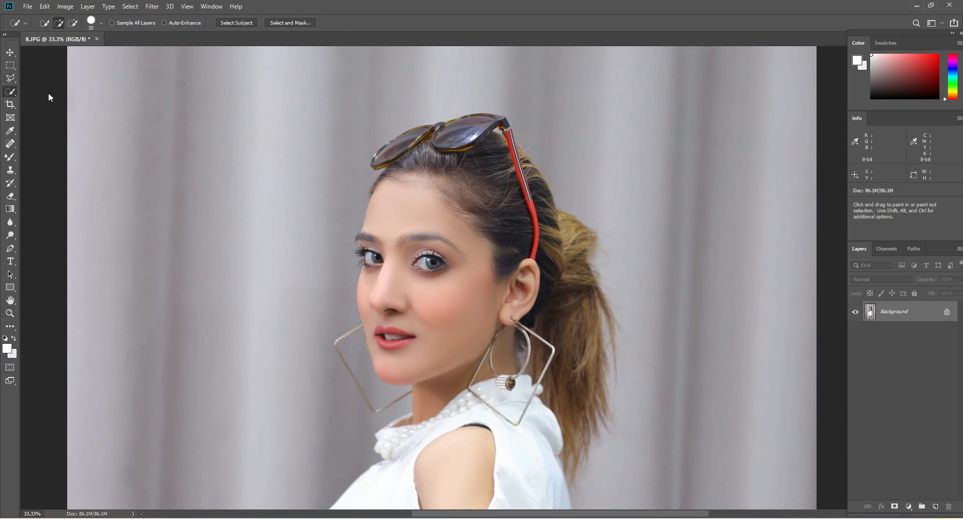
click(239, 23)
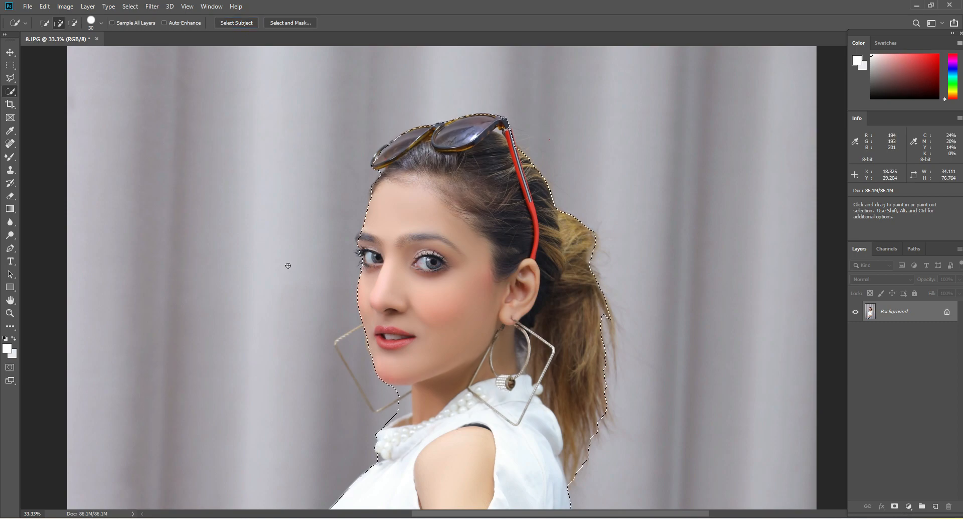
key(ctrl+d)
key(z)
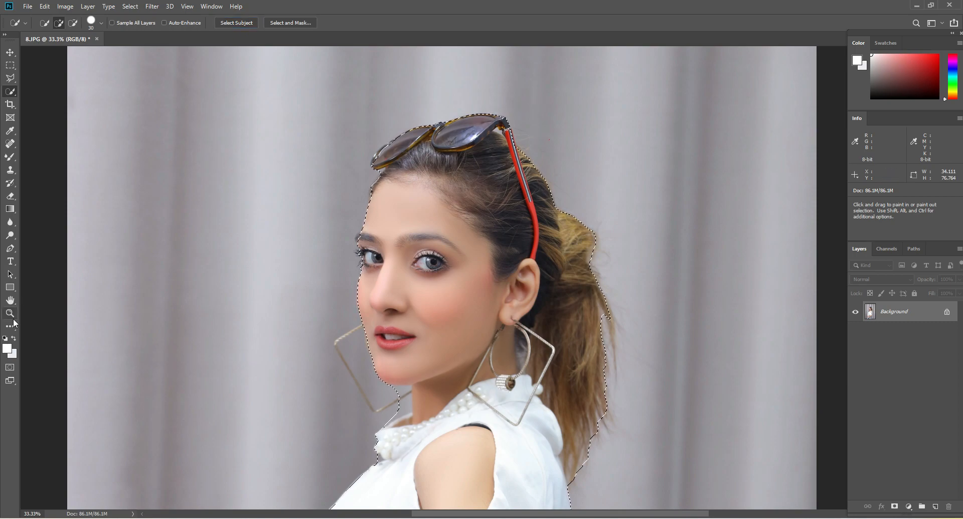
Add the missed rim of the front sunglasses lens to the selection with the Quick Selection Tool
click(569, 133)
click(440, 106)
key(ctrl+shift+d)
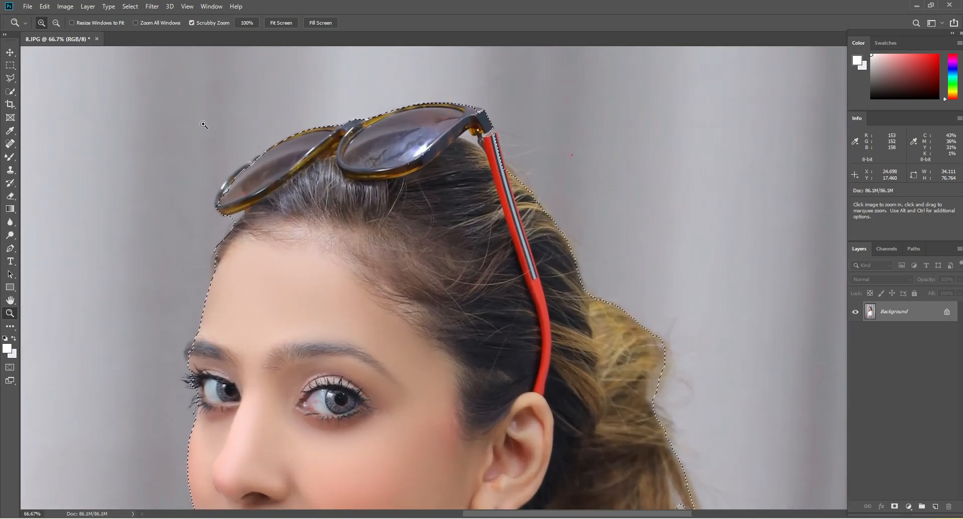
key(w)
key(bracketright)
key(bracketright)
key(bracketright)
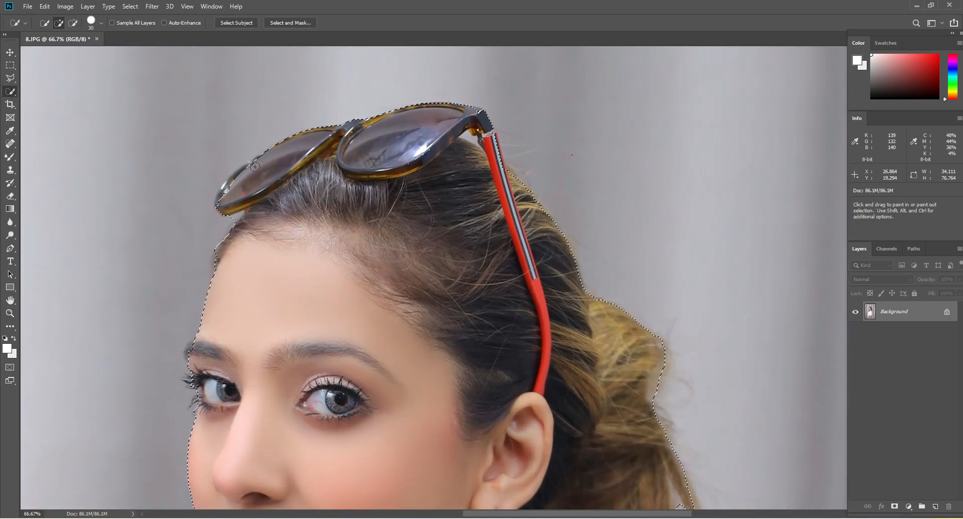
mouse_move(222, 204)
mouse_down()
mouse_move(256, 166)
mouse_move(287, 169)
mouse_up()
key(bracketleft)
Add the outer end of the far eyebrow and the far eye's lashes to the selection, using a smaller brush
drag(420, 257, 481, 101)
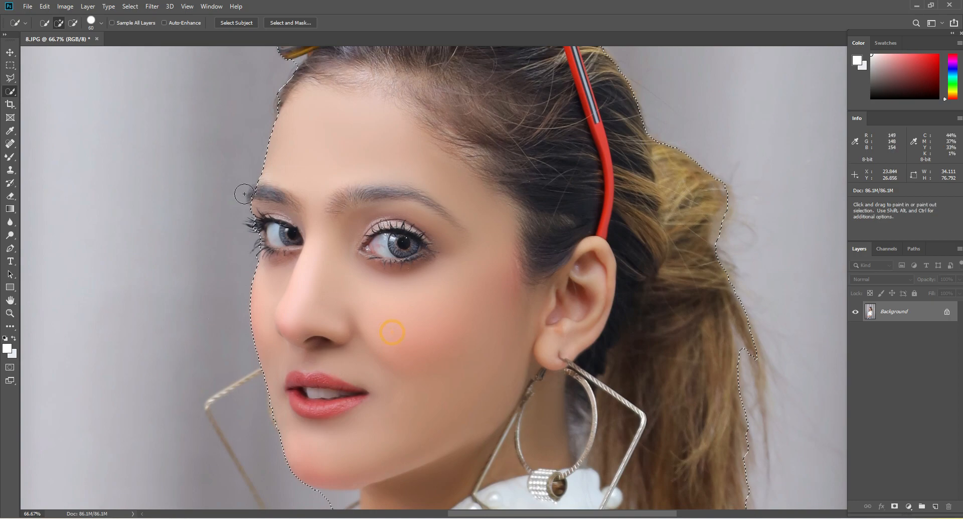
key(bracketleft)
key(bracketleft)
click(256, 197)
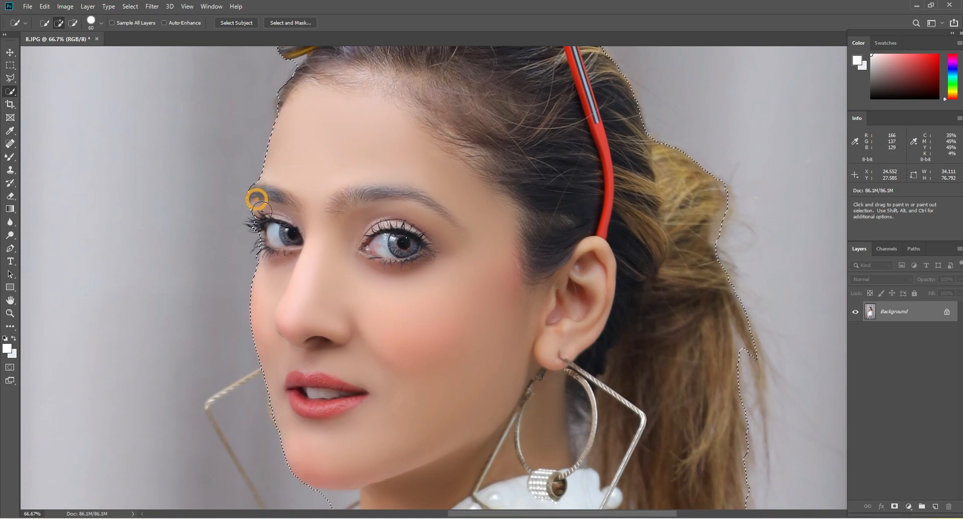
click(258, 208)
click(255, 226)
key(bracketleft)
key(bracketleft)
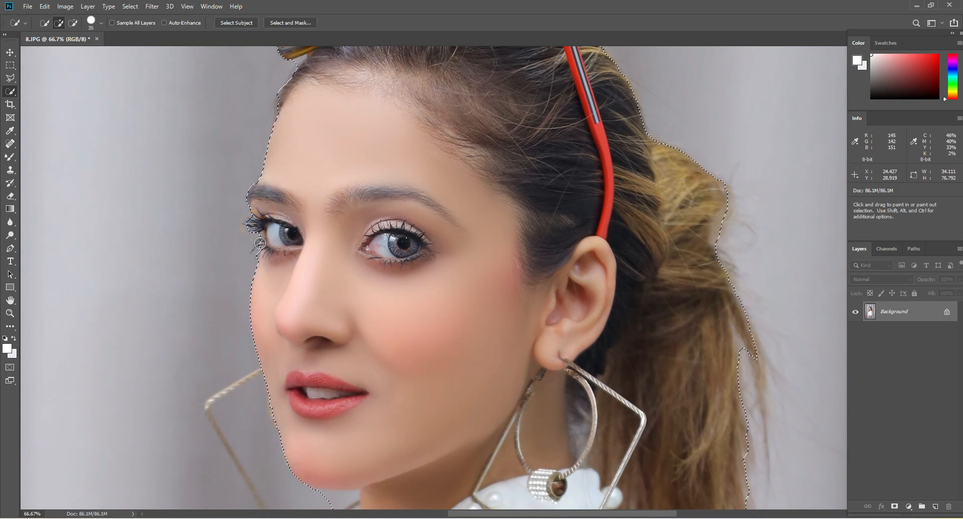
click(260, 244)
Subtract the background gap between the elbow and the skirt from the selection with a 40 px brush
drag(322, 254, 226, 72)
drag(380, 326, 467, 42)
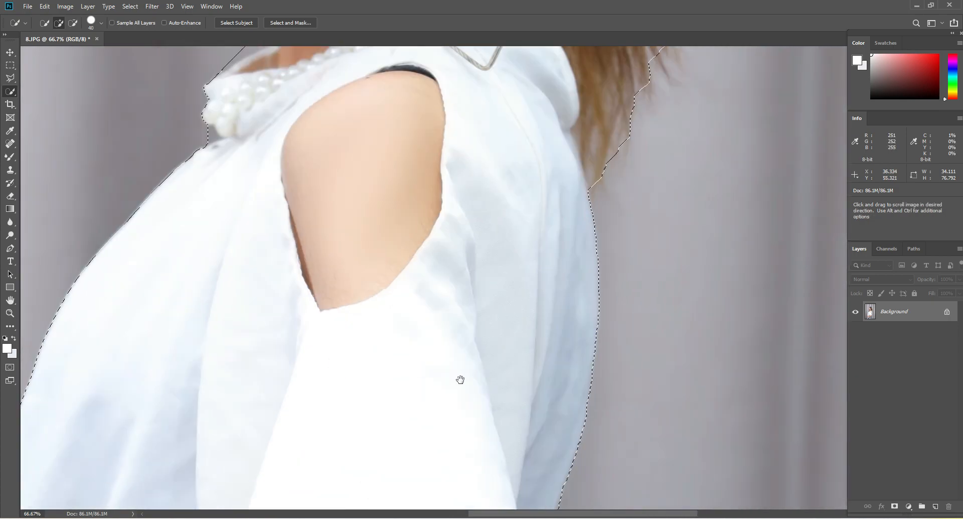
drag(460, 378, 494, 85)
drag(443, 237, 401, 326)
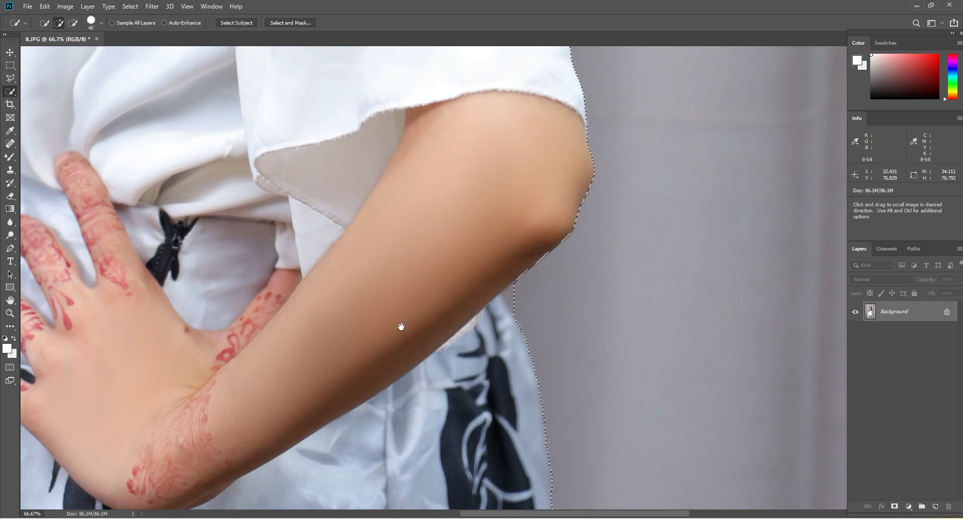
alt+click(507, 294)
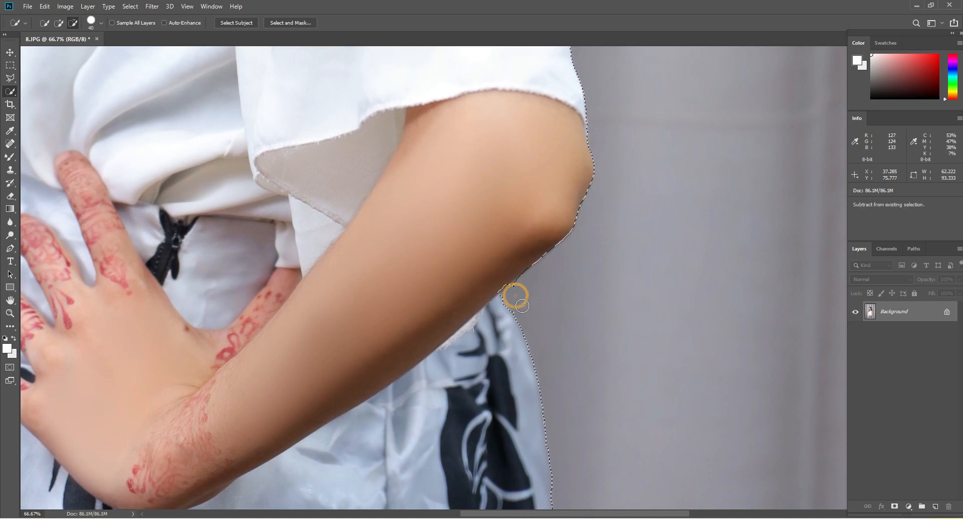
alt+click(516, 290)
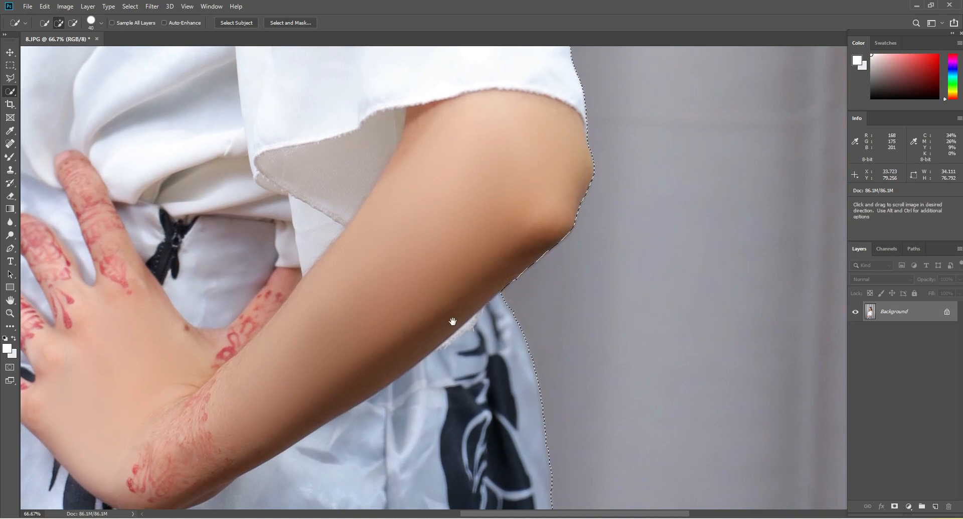
Add the missed dark pattern areas along both outer edges of the skirt to the selection
mouse_move(453, 321)
mouse_down()
mouse_move(534, 267)
mouse_move(509, 316)
mouse_up()
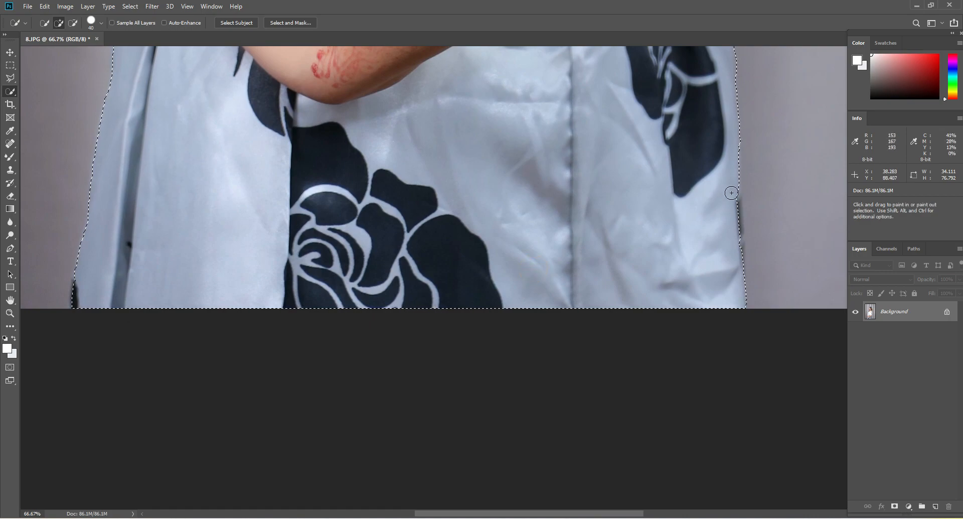
drag(731, 193, 733, 267)
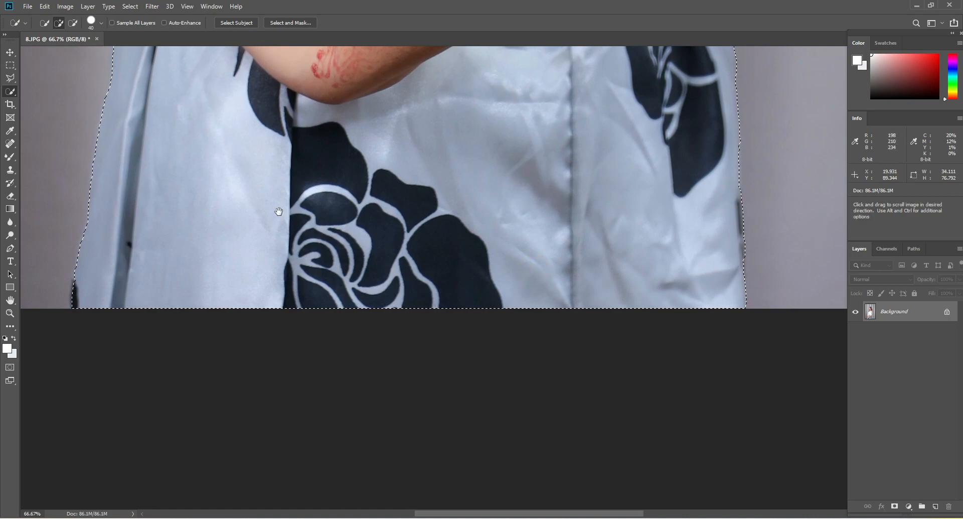
drag(279, 211, 381, 385)
drag(364, 149, 359, 325)
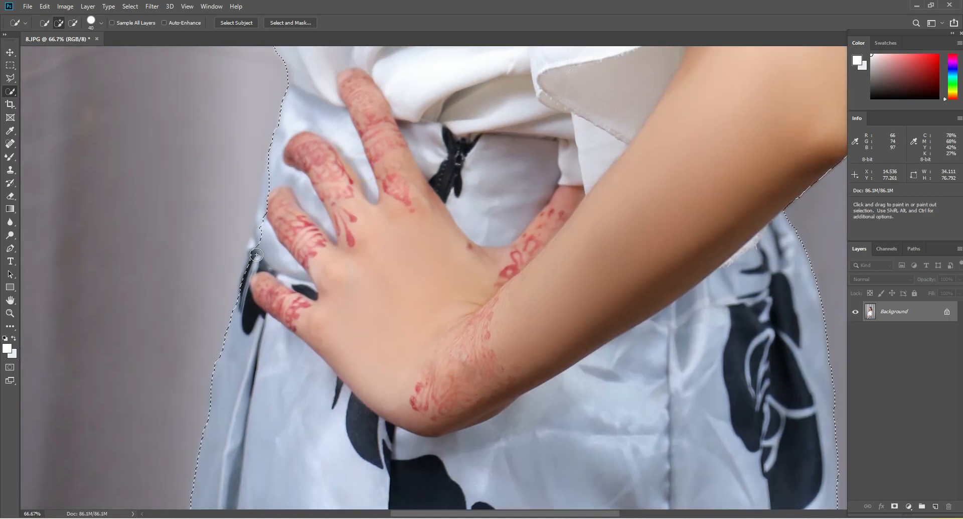
mouse_move(259, 244)
mouse_down()
mouse_move(275, 166)
mouse_move(249, 293)
mouse_up()
Subtract the small background notch beneath the front of the pearl collar from the selection
drag(323, 138, 346, 400)
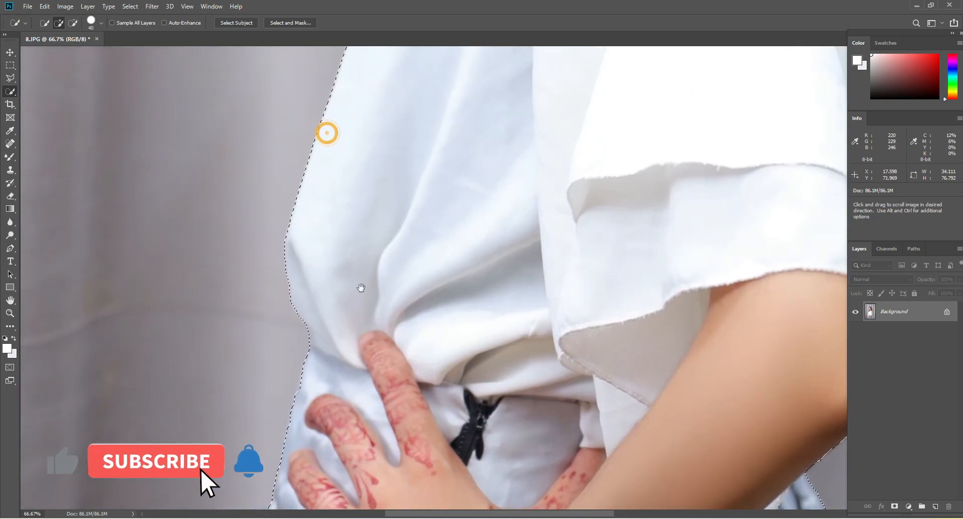
drag(396, 174, 359, 419)
drag(482, 188, 393, 381)
drag(501, 140, 458, 258)
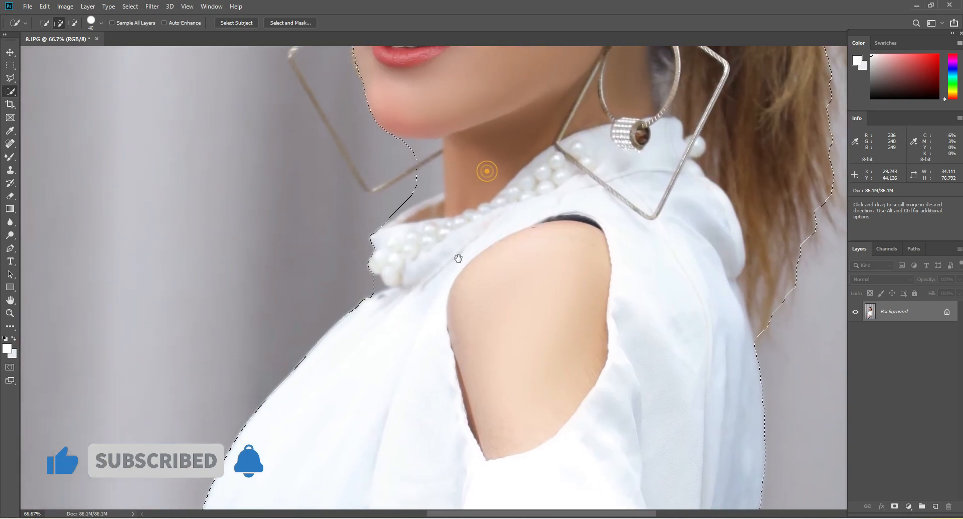
alt+click(374, 282)
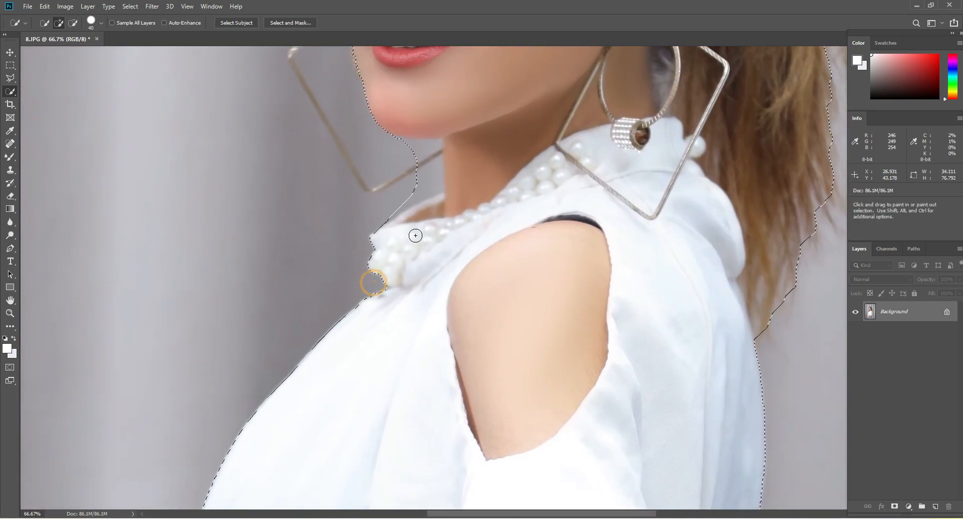
Subtract the background between the chin, neck and collar, and refine the selection along the pearl collar's upper edge
drag(415, 235, 432, 296)
alt+click(402, 205)
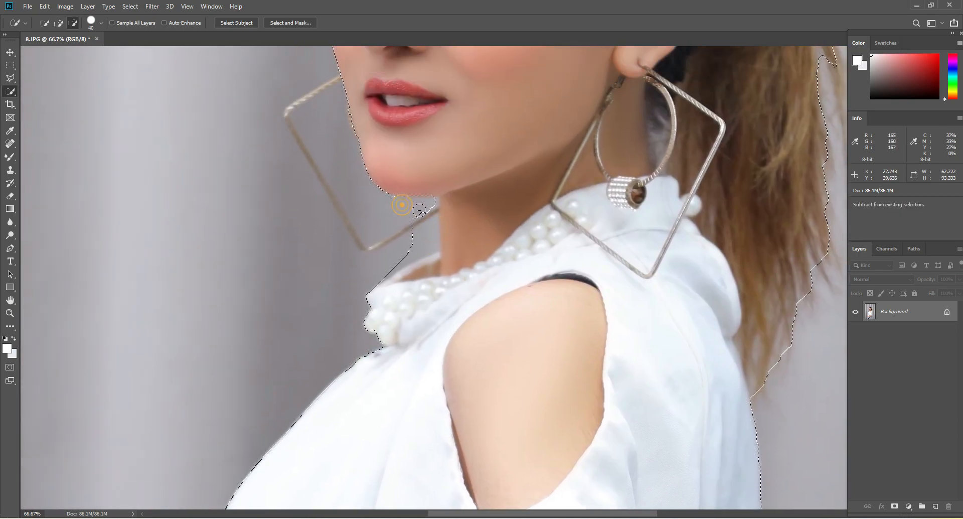
alt+click(424, 232)
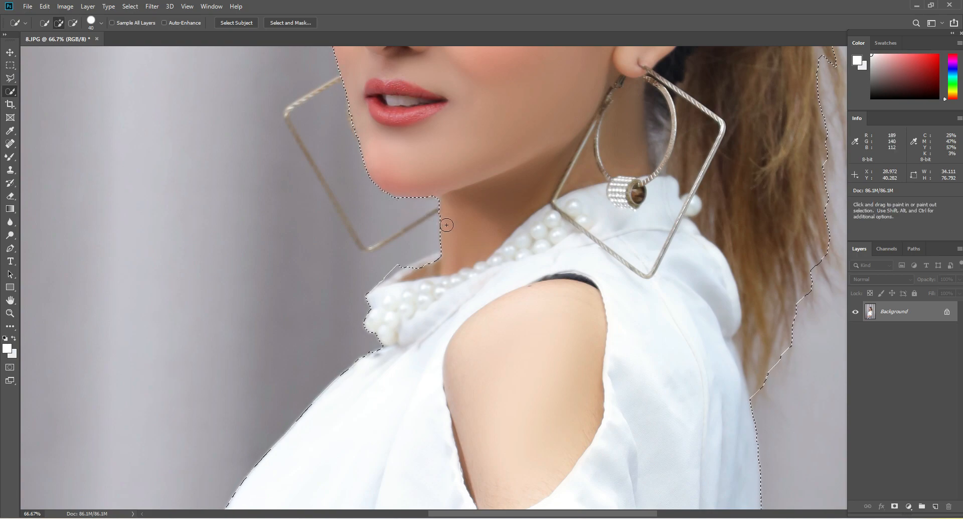
alt+click(398, 259)
click(392, 285)
Add the far square earring's frame to the selection by tracing its outer and inner edges with the Polygonal Lasso Tool
scroll(438, 251, up, 2)
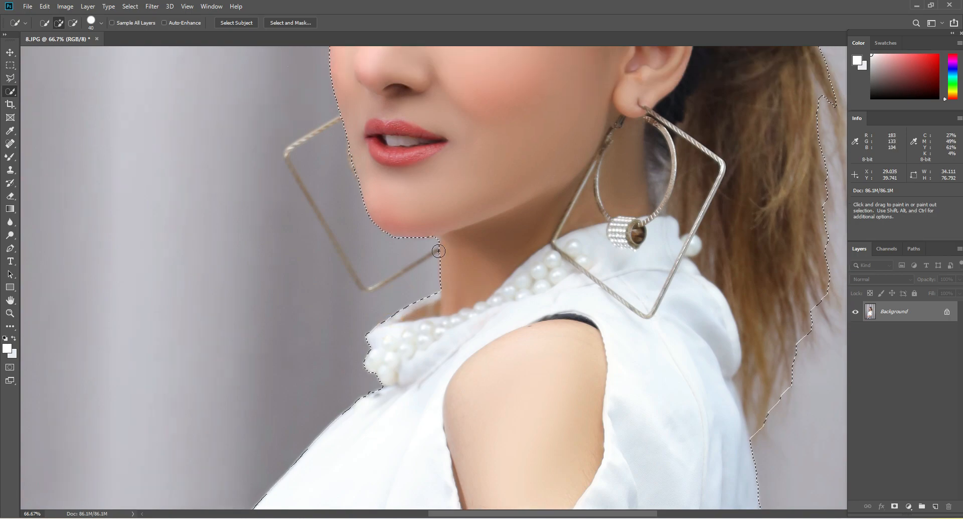
scroll(438, 251, up, 2)
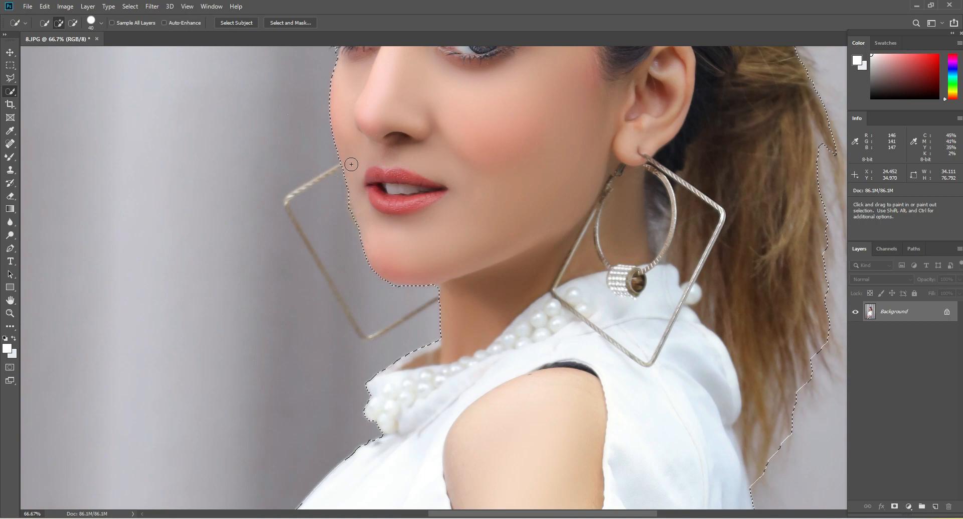
scroll(501, 161, up, 3)
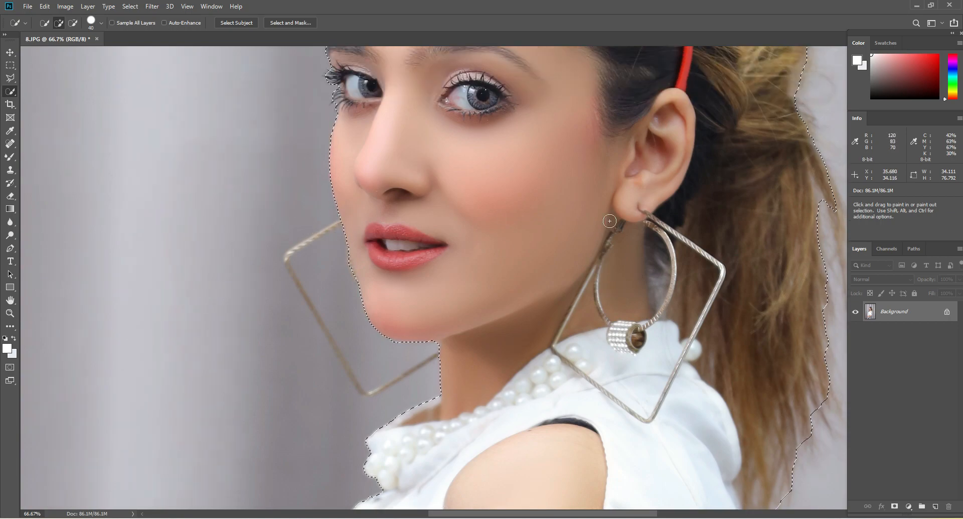
click(10, 78)
click(42, 89)
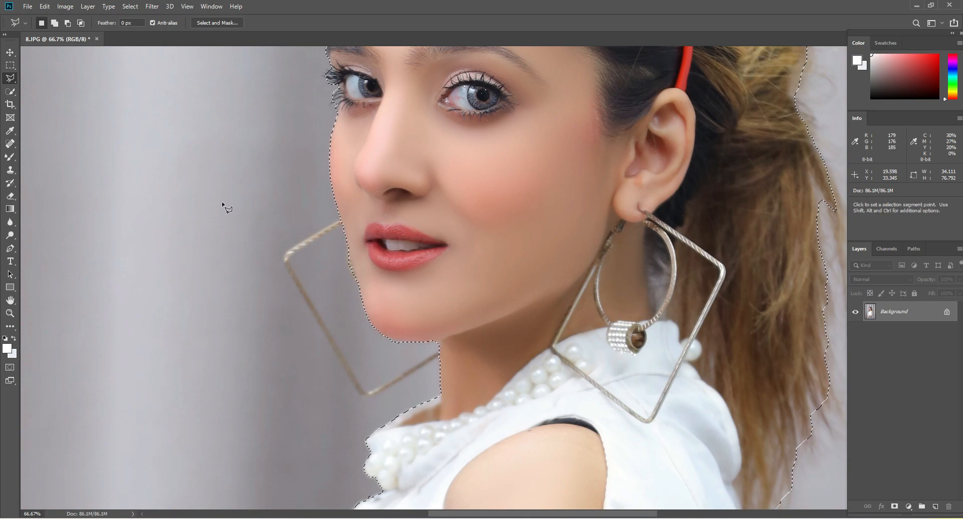
key(shift)
key(shift)
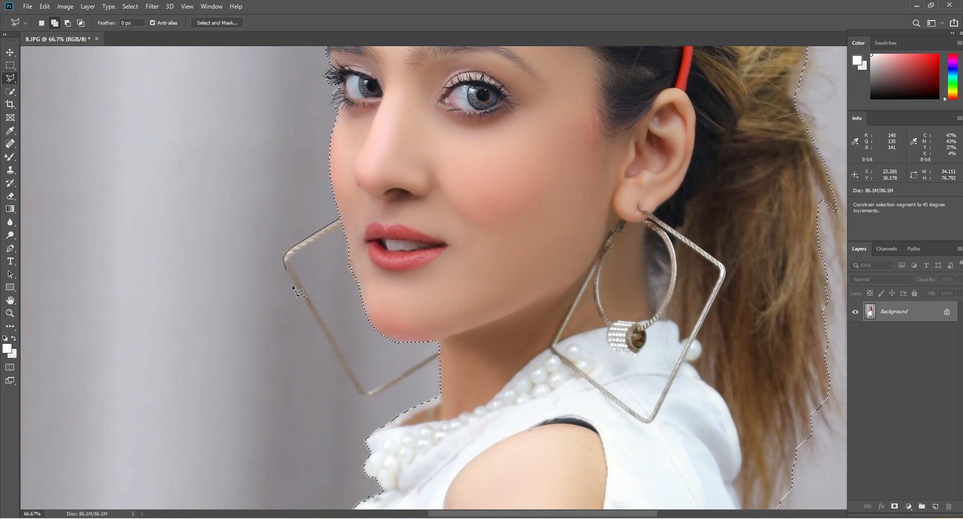
click(307, 305)
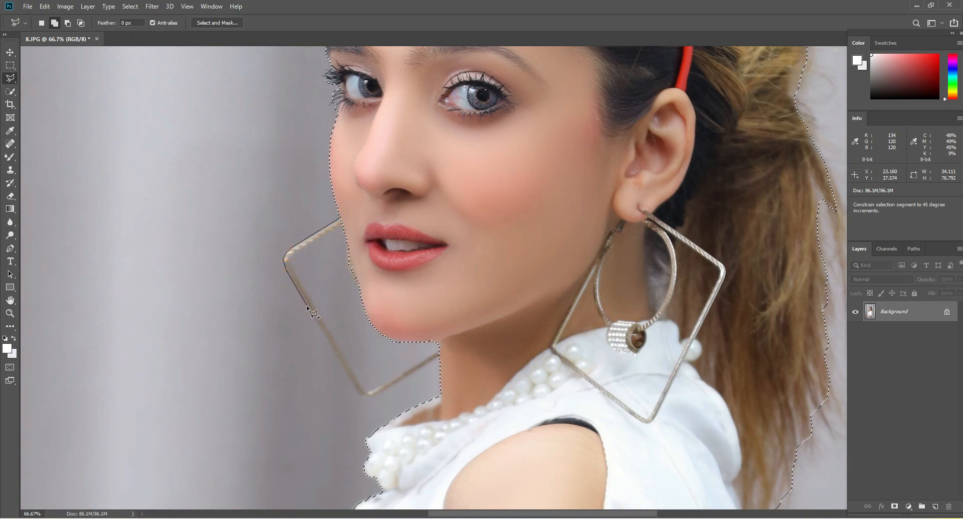
click(343, 372)
click(360, 394)
click(372, 397)
click(389, 389)
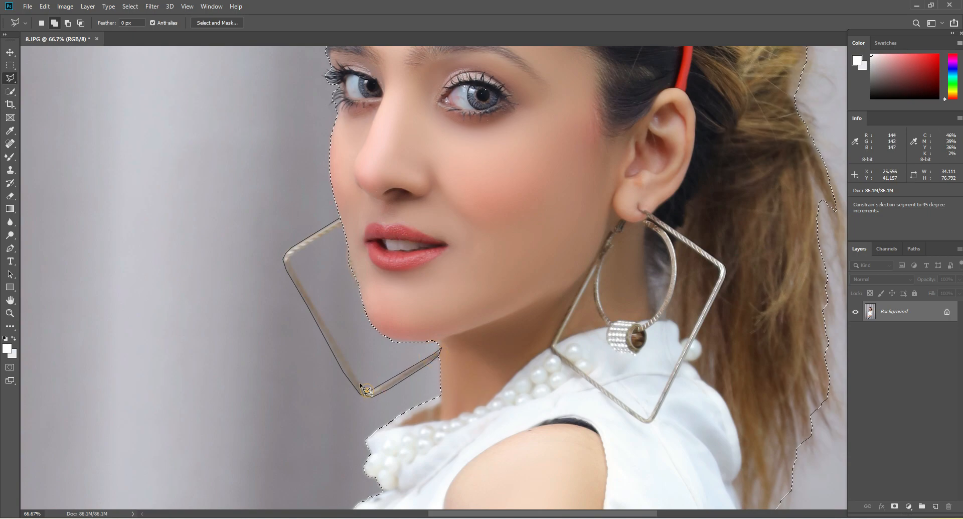
click(322, 322)
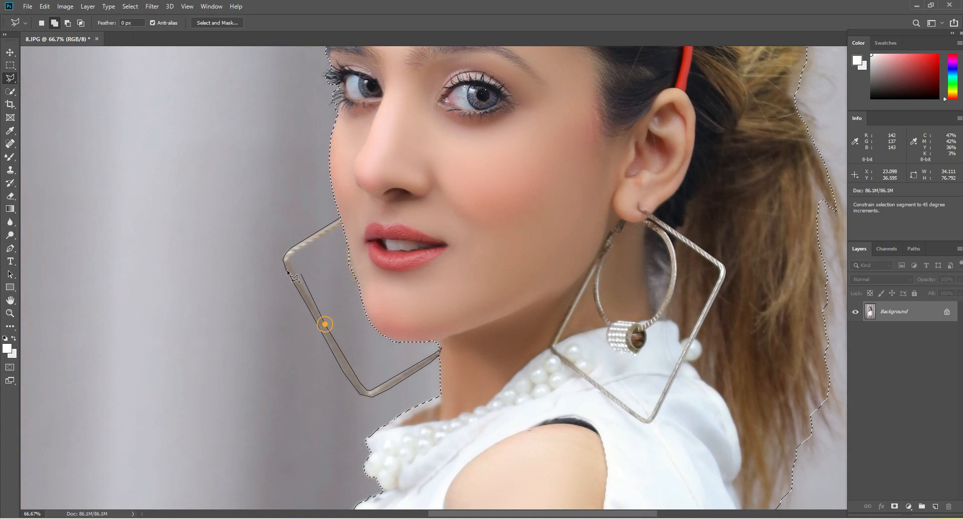
click(303, 248)
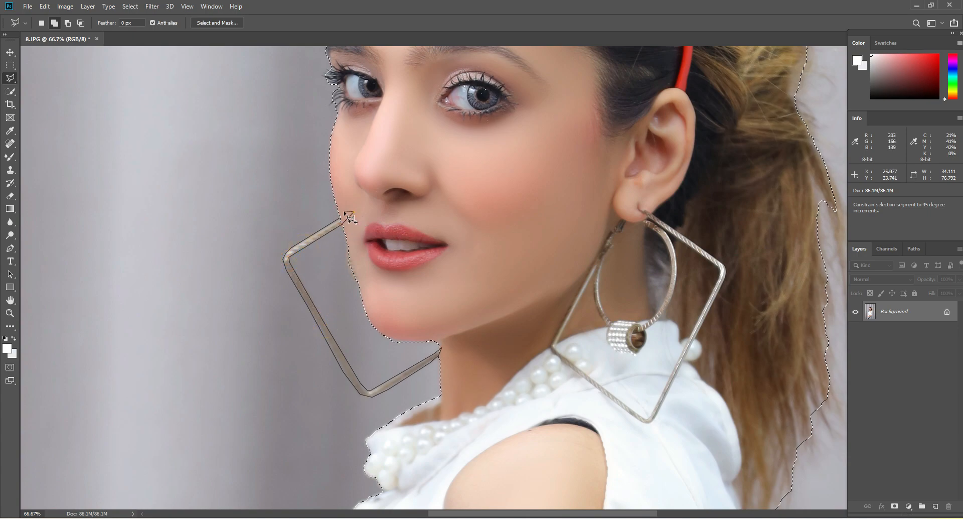
click(345, 219)
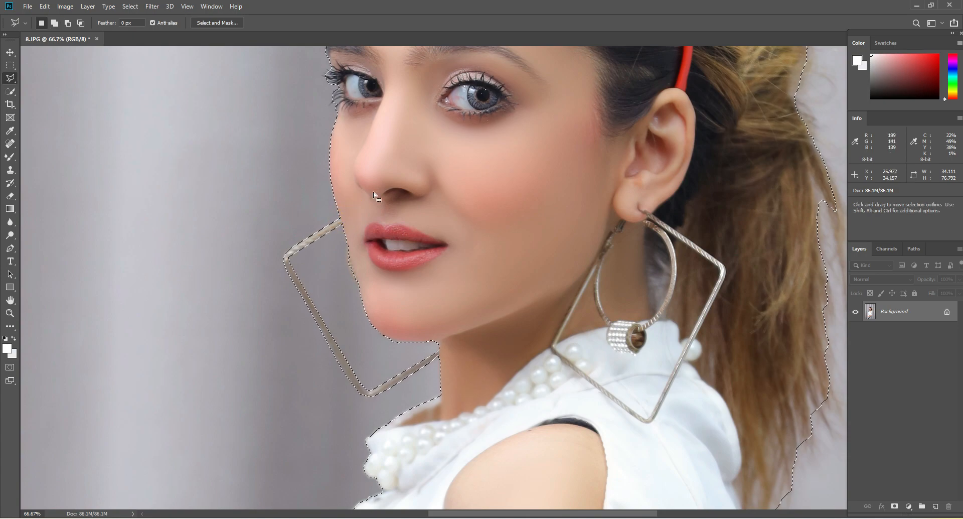
Open the Select and Mask workspace for the woman's selection, with the head and sunglasses in close view
click(10, 313)
right_click(593, 140)
click(600, 146)
click(528, 130)
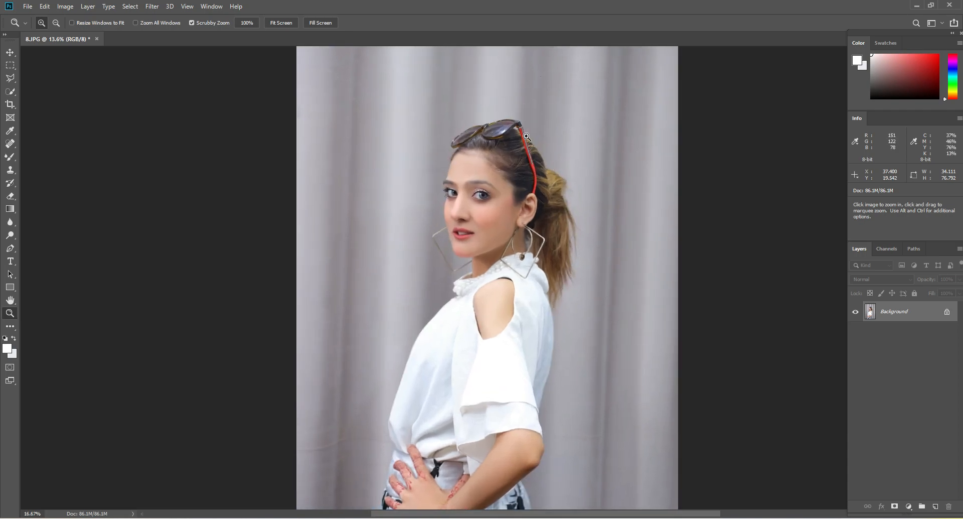
click(527, 130)
click(528, 130)
click(527, 130)
click(528, 129)
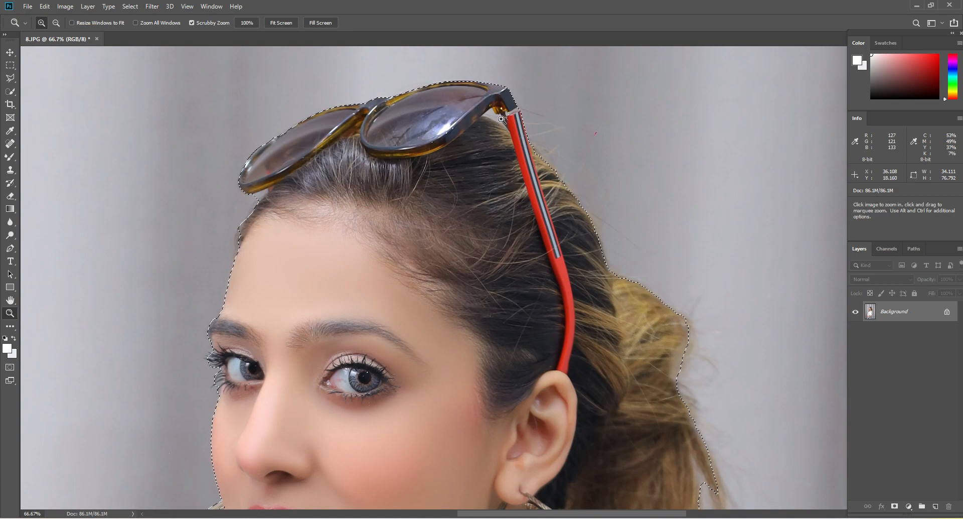
click(10, 91)
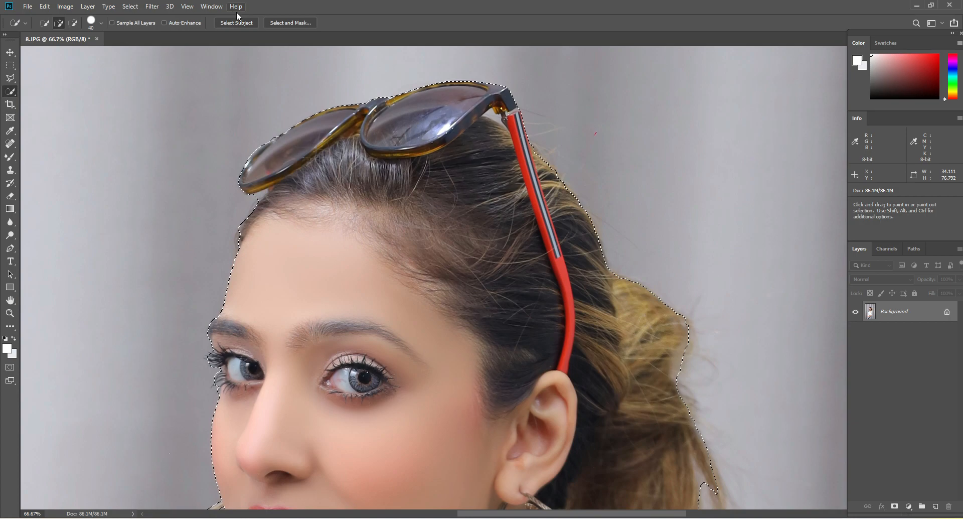
click(292, 23)
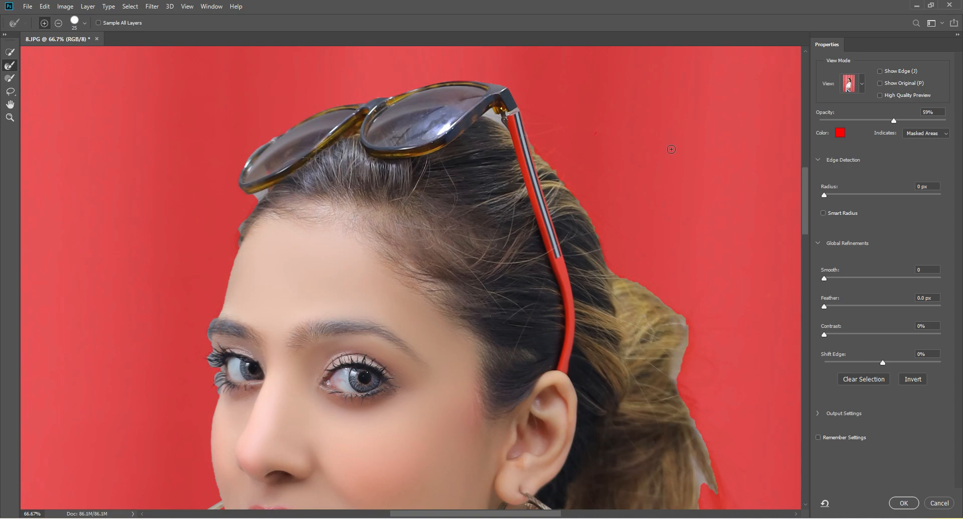
Preview the selection mask in Black & White view and return the view mode to Overlay
click(860, 88)
click(822, 208)
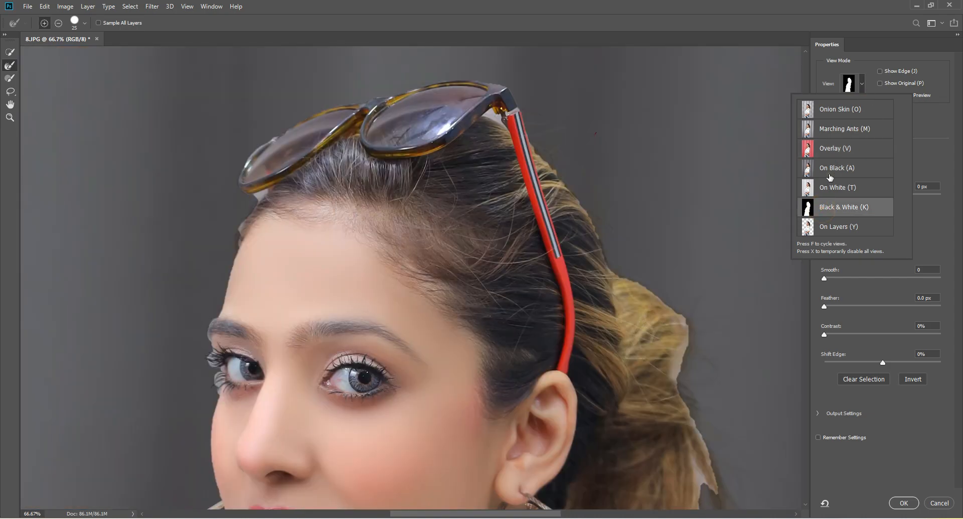
click(829, 173)
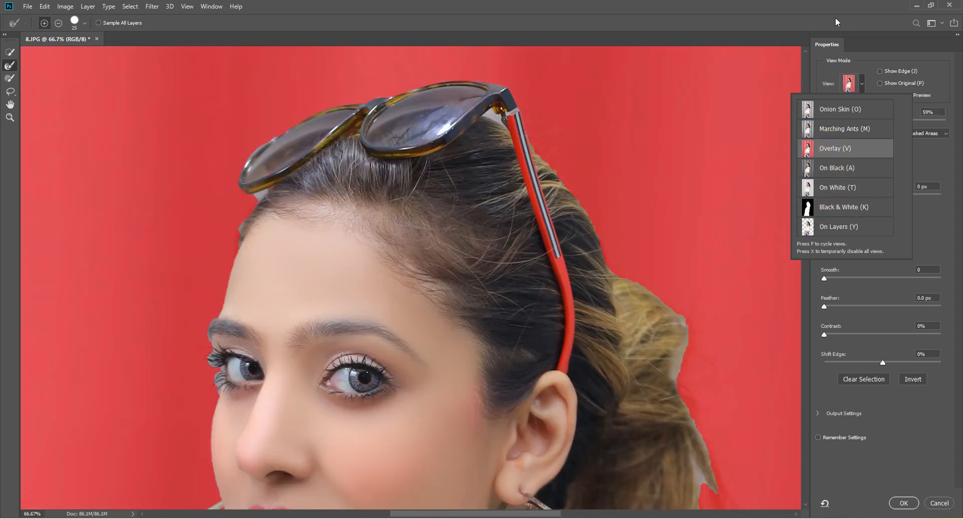
click(836, 22)
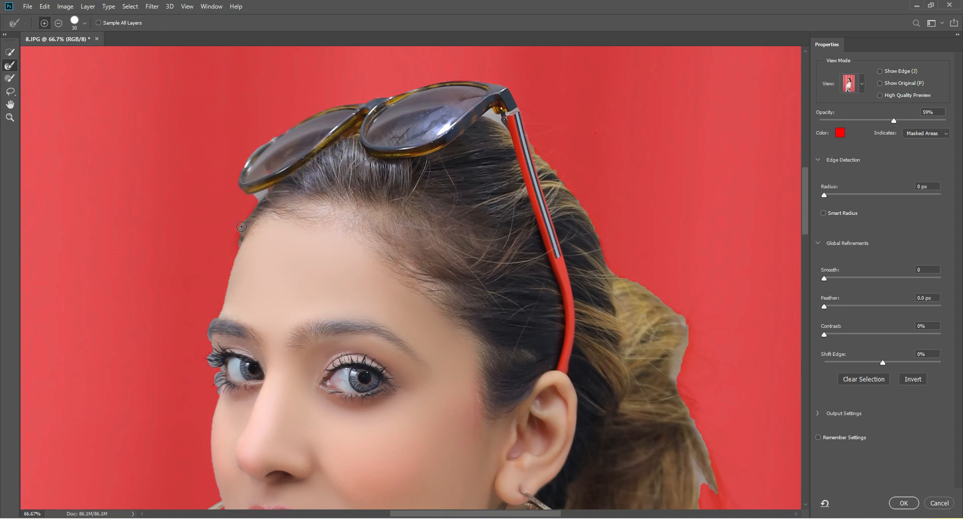
Refine the selection edge at the forehead hairline, beside the sunglasses hinge and along the hair at the crown with the Refine Edge Brush
drag(240, 228, 259, 197)
key(bracketright)
key(bracketright)
drag(490, 114, 499, 124)
key(bracketleft)
drag(527, 129, 565, 180)
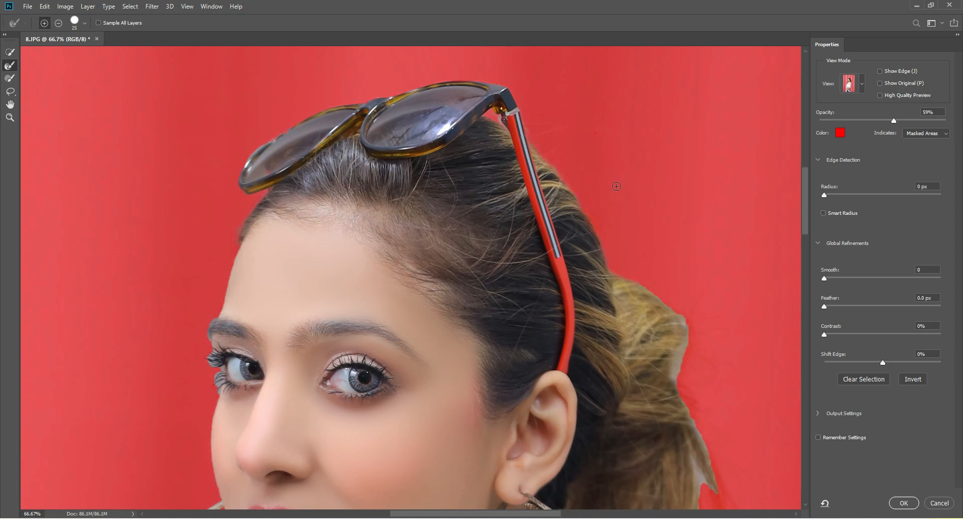
Refine the selection edge around the hair bun and down the outer side of the upper ponytail with a larger Refine Edge Brush
drag(527, 242, 416, 147)
key(bracketright)
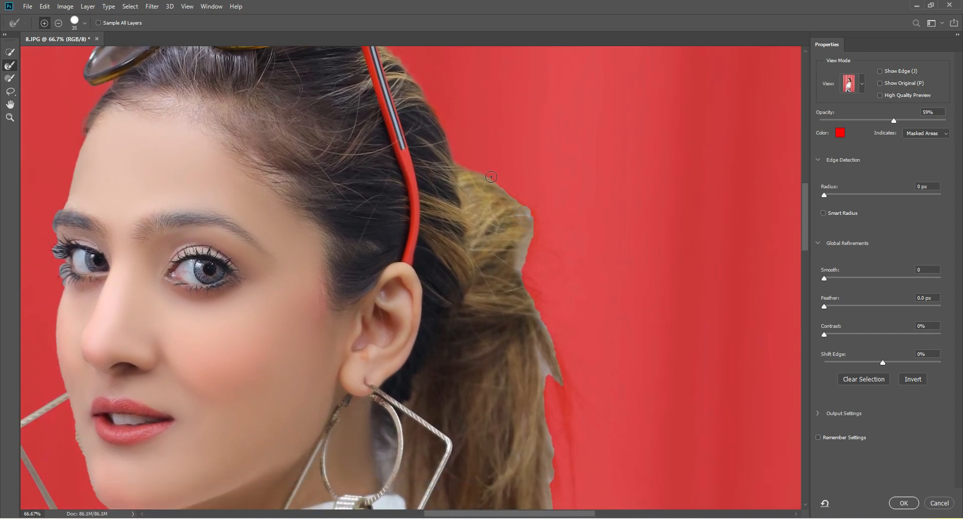
mouse_move(491, 177)
mouse_down()
mouse_move(531, 222)
mouse_move(522, 269)
mouse_up()
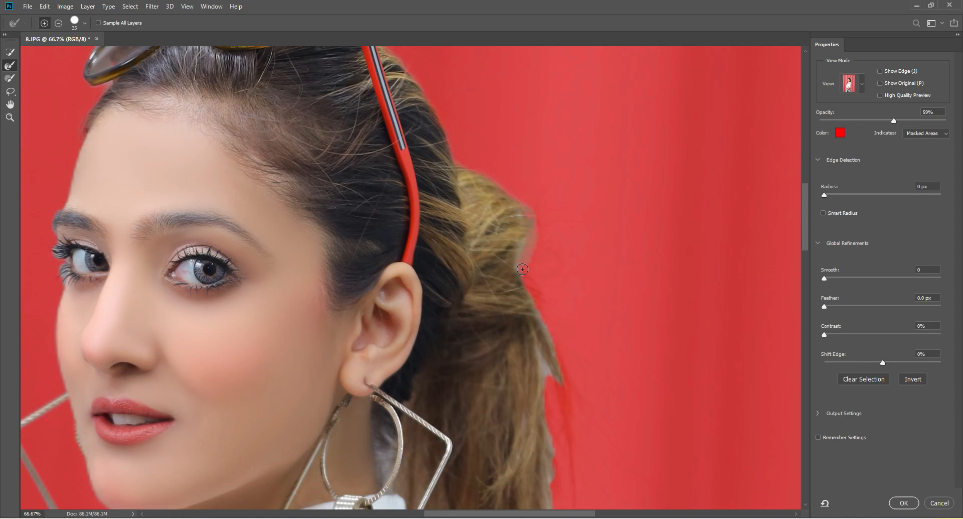
drag(516, 329, 431, 209)
key(bracketright)
mouse_move(436, 160)
mouse_down()
mouse_move(482, 265)
mouse_move(490, 376)
mouse_move(459, 234)
mouse_up()
Refine the loose hair edges of the lower ponytail down to its tip behind the blouse collar, enlarging the brush to 100
key(bracketright)
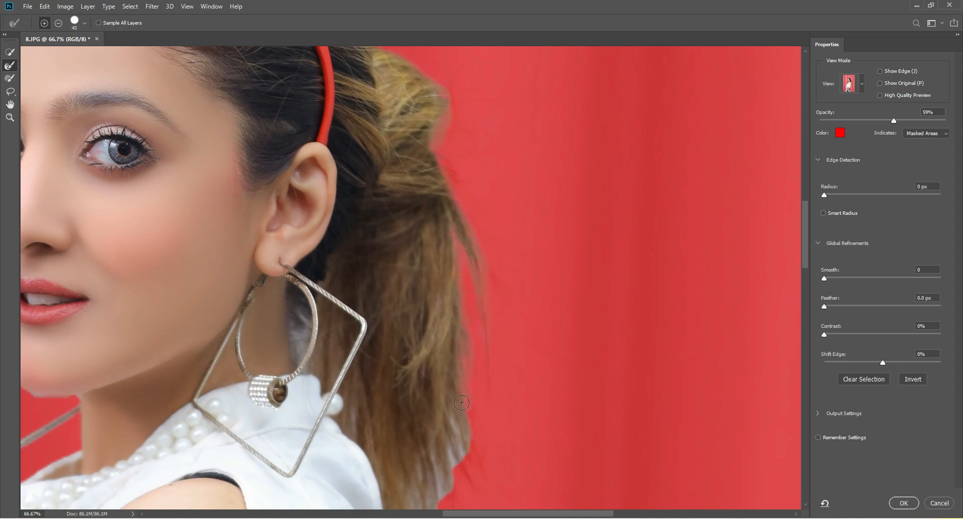
mouse_move(442, 408)
mouse_down()
mouse_move(453, 217)
mouse_move(471, 282)
mouse_move(463, 248)
mouse_move(460, 294)
mouse_move(456, 228)
mouse_move(442, 334)
mouse_move(445, 252)
mouse_move(433, 281)
mouse_move(441, 352)
mouse_move(407, 393)
mouse_move(416, 369)
mouse_move(396, 357)
mouse_move(401, 350)
mouse_move(390, 357)
mouse_move(404, 371)
mouse_move(408, 313)
mouse_move(429, 271)
mouse_up()
key(bracketright)
key(bracketright)
key(bracketright)
key(bracketright)
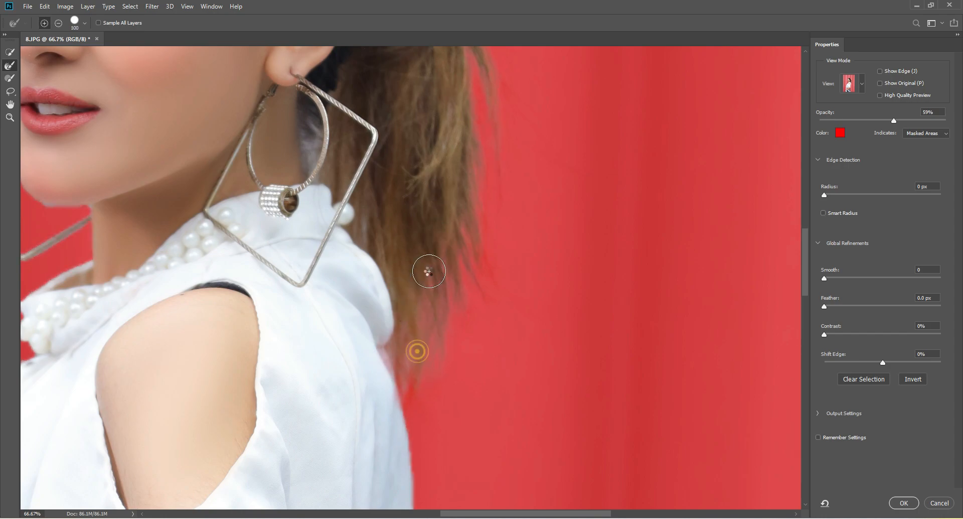
Refine the selection edge under the chin and along the jaw beside the far earring with a small Refine Edge Brush
drag(422, 319, 561, 303)
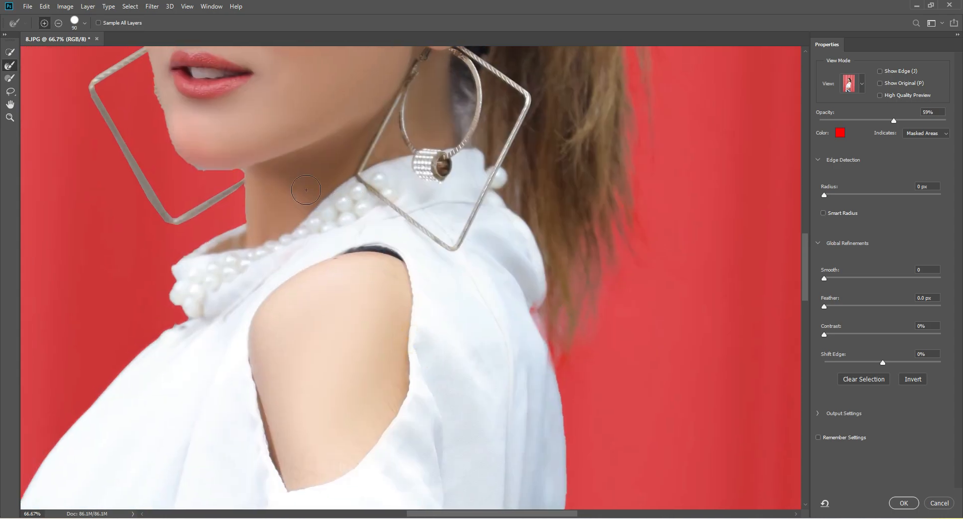
drag(254, 145, 421, 264)
key(bracketleft)
key(bracketleft)
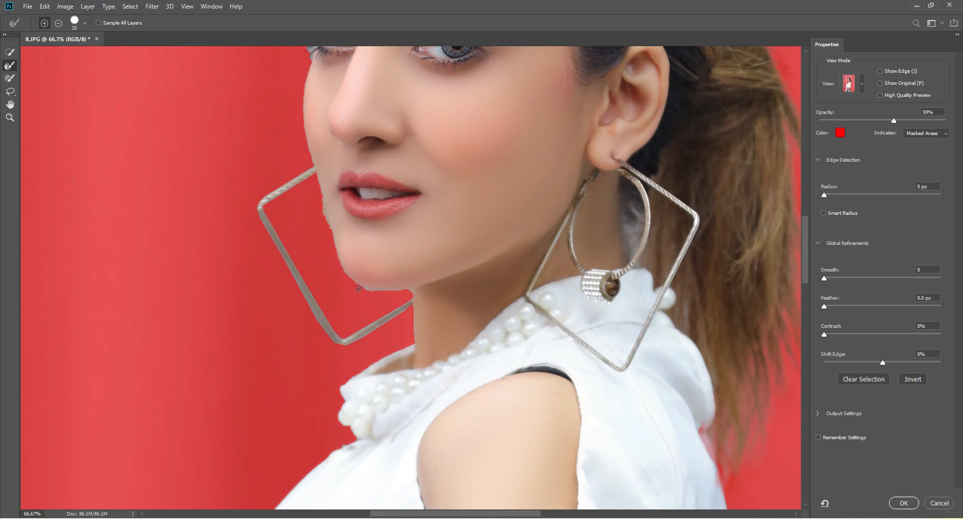
drag(362, 288, 399, 293)
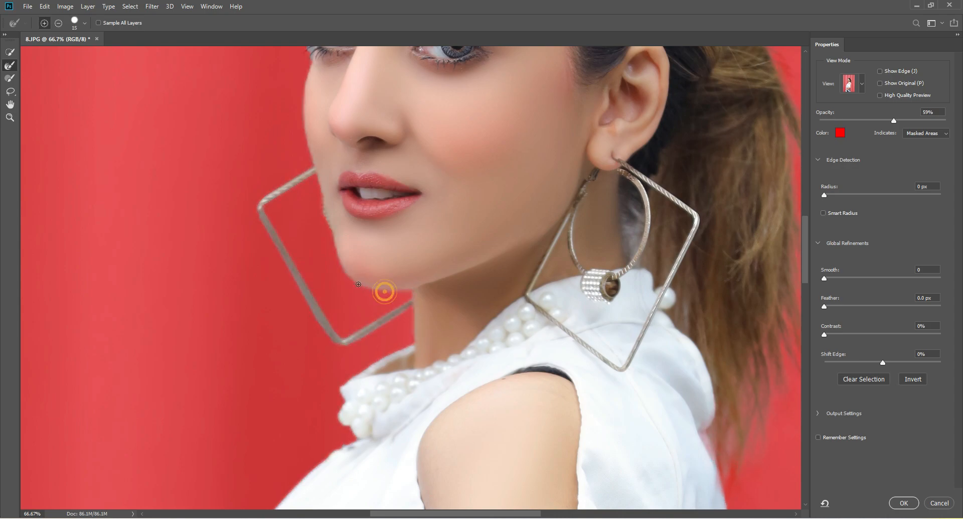
click(318, 191)
Inspect the selection edge along the blouse, arms, hands and skirt, and return to the head
mouse_move(434, 340)
mouse_down()
mouse_move(372, 263)
mouse_move(354, 111)
mouse_move(371, 71)
mouse_up()
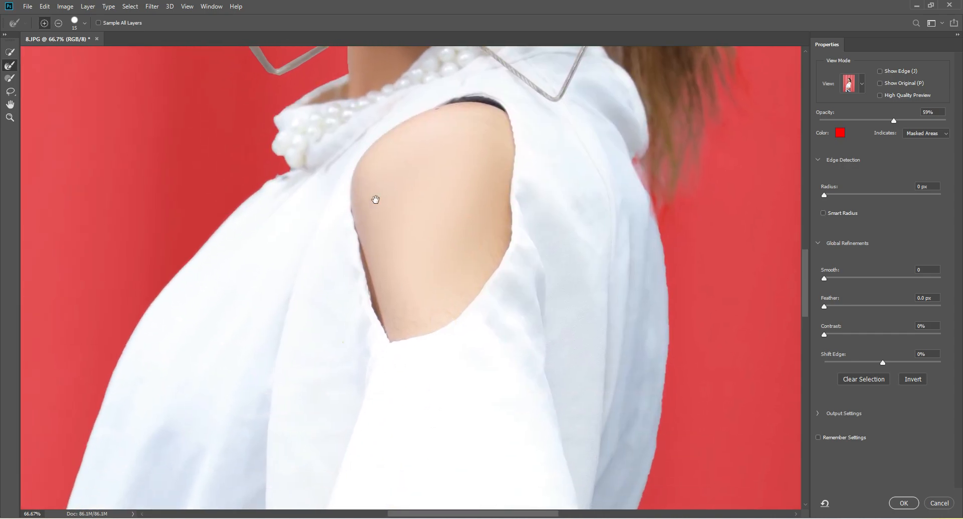
drag(374, 198, 427, 65)
drag(415, 269, 425, 188)
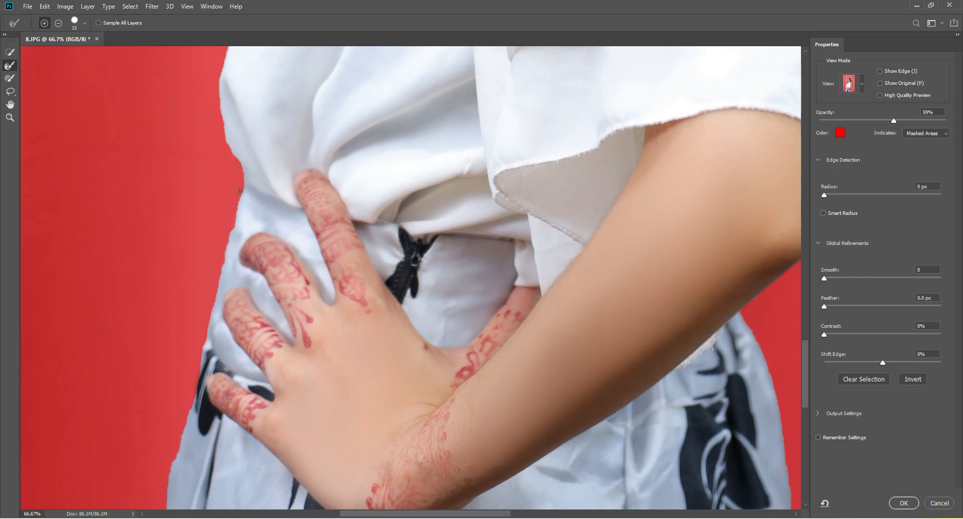
mouse_move(409, 350)
mouse_down()
mouse_move(392, 276)
mouse_move(373, 70)
mouse_up()
drag(402, 378, 391, 168)
drag(391, 168, 405, 402)
mouse_move(464, 62)
mouse_down()
mouse_move(439, 147)
mouse_move(437, 136)
mouse_move(493, 308)
mouse_move(452, 210)
mouse_move(519, 355)
mouse_up()
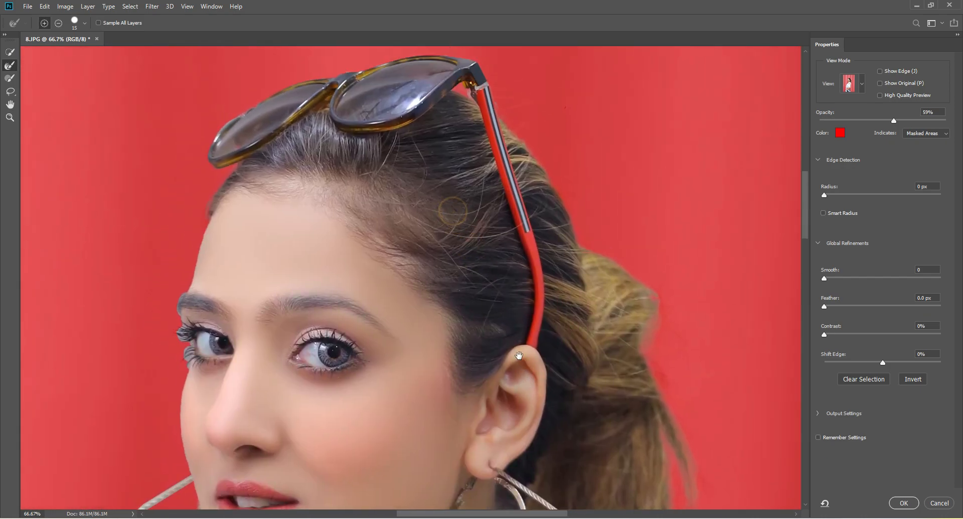
Refine the selection edge at the sunglasses hinge, the far eyebrow and the far eye's lashes with the Refine Edge Brush
drag(453, 222, 453, 243)
drag(471, 112, 494, 129)
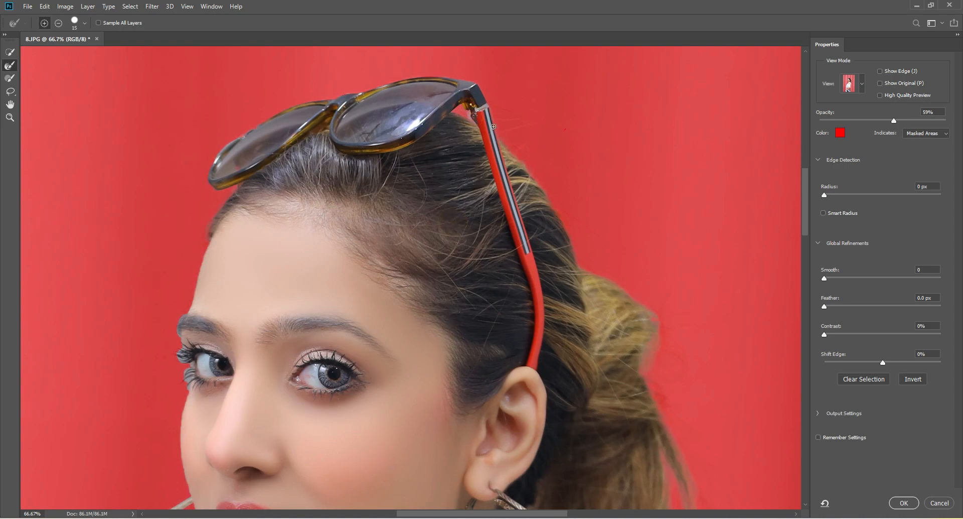
drag(242, 283, 342, 147)
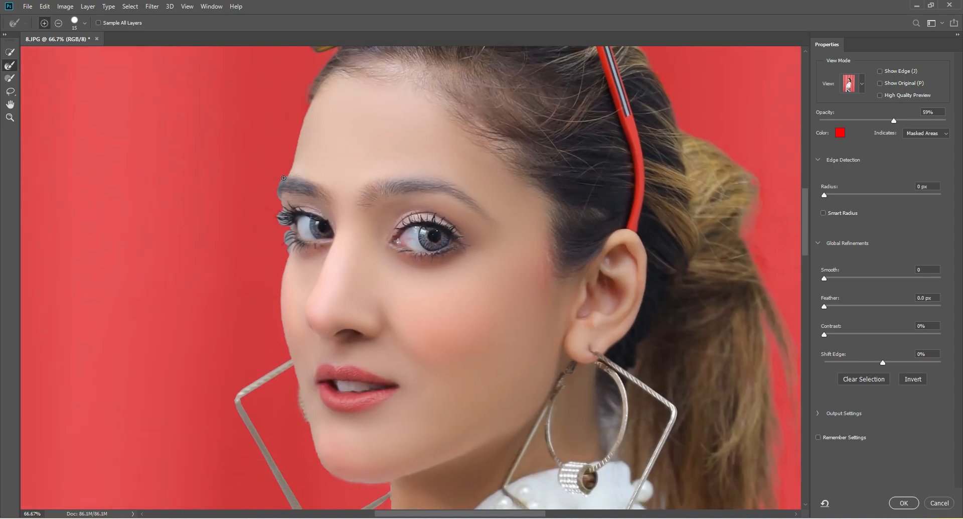
drag(284, 179, 282, 186)
drag(277, 214, 286, 217)
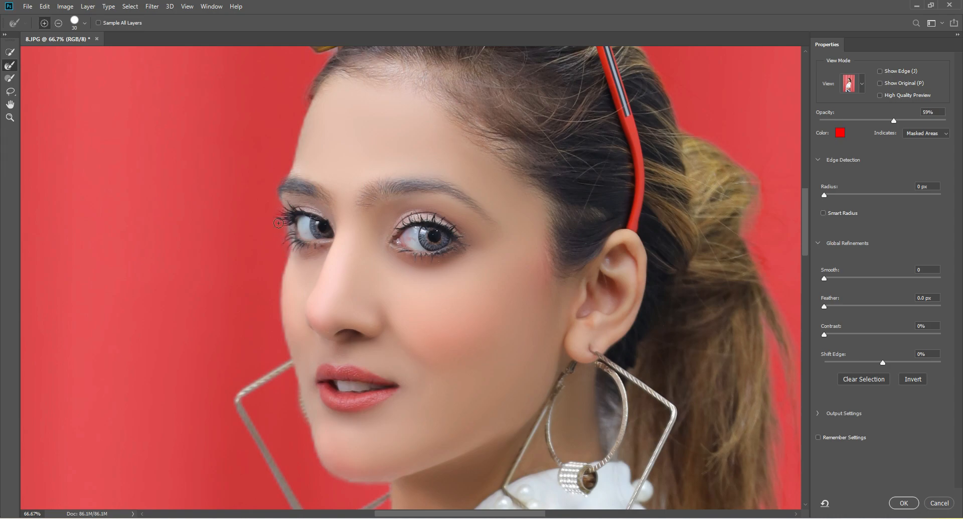
click(288, 226)
Set the global refinements to Smooth 10, Feather 1.0 px and Contrast 10%, and apply the refined selection
drag(655, 212, 561, 233)
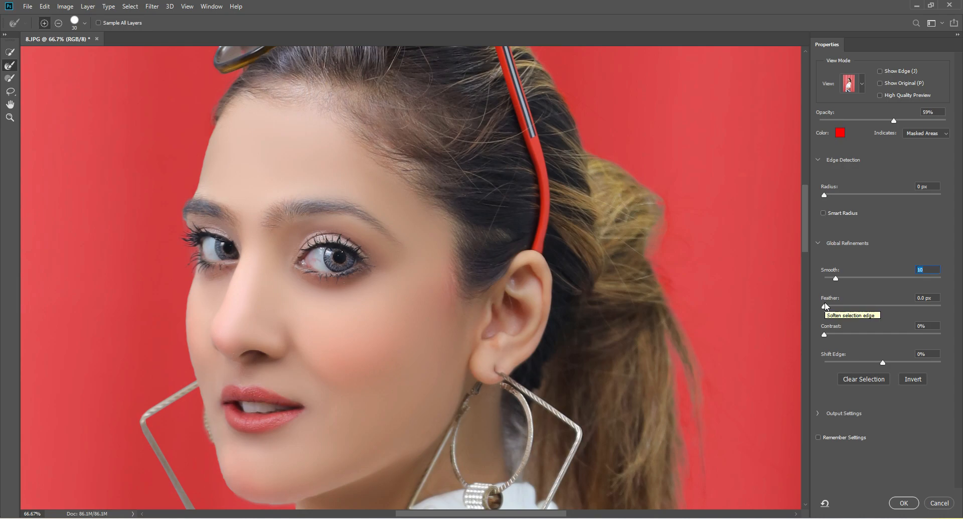
drag(826, 307, 829, 308)
drag(825, 334, 839, 335)
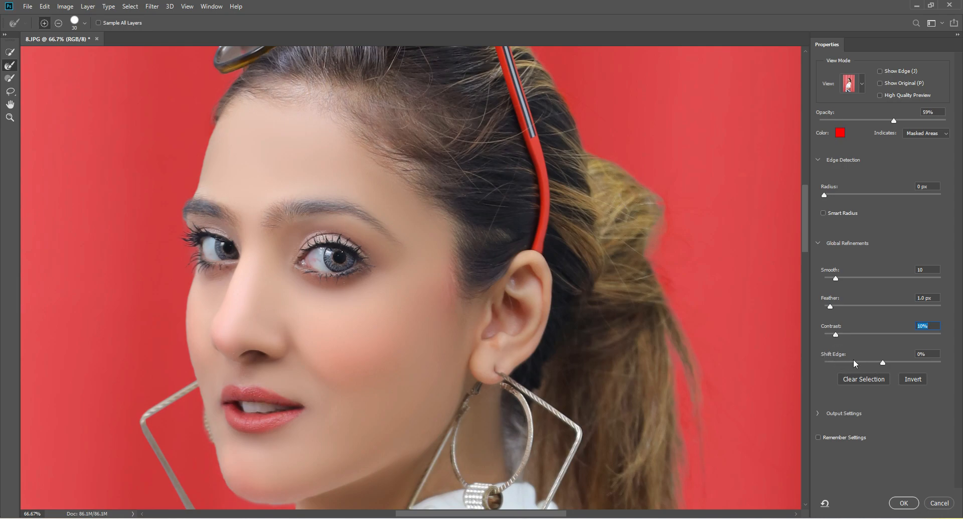
click(886, 362)
click(903, 503)
Check the refined selection outline around the head and zoom out to examine the whole figure
scroll(590, 342, up, 1)
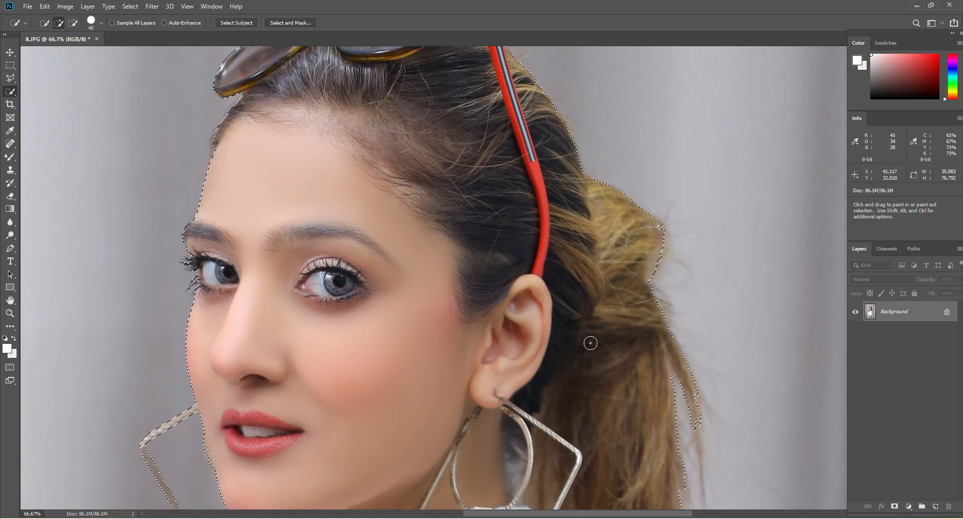
scroll(590, 343, up, 3)
scroll(283, 394, down, 2)
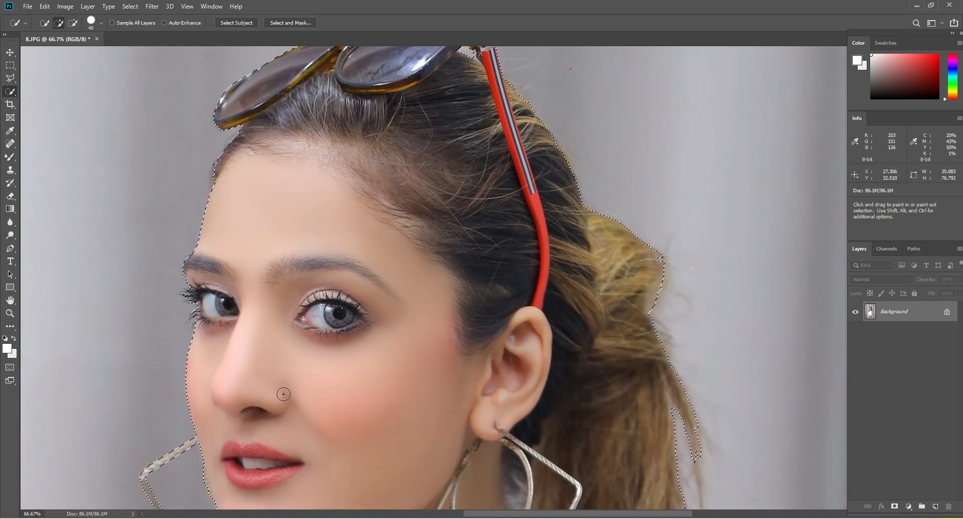
scroll(283, 394, down, 2)
click(9, 313)
right_click(344, 211)
click(352, 221)
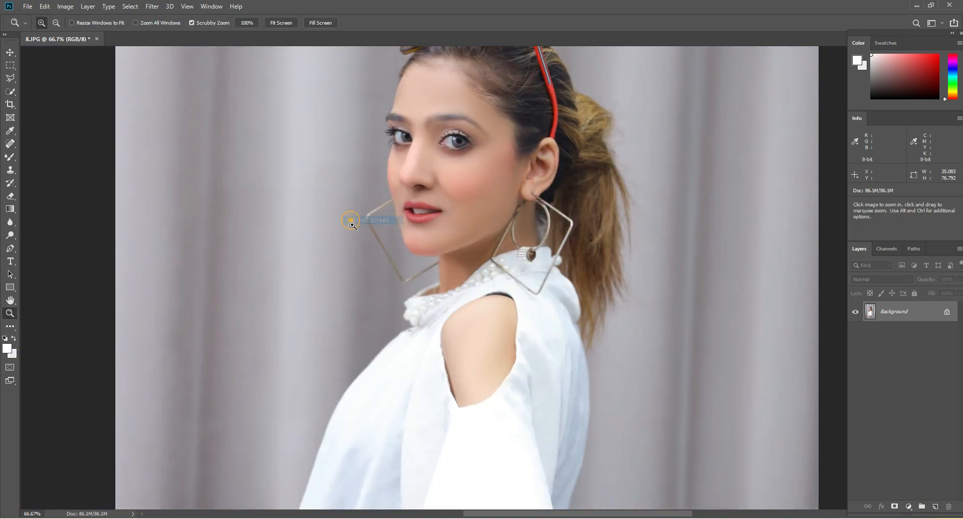
click(508, 160)
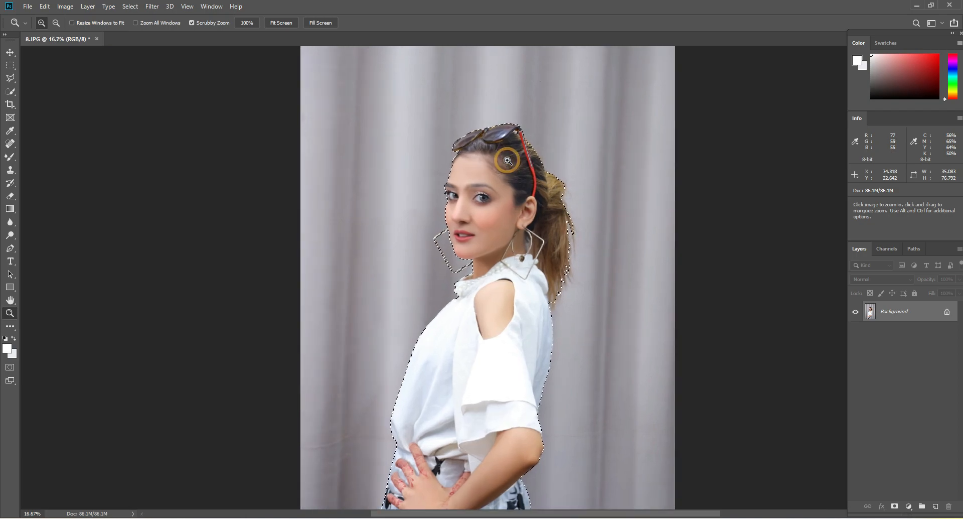
Copy the selected woman to a new layer and check the cutout with the Background layer temporarily hidden
click(10, 91)
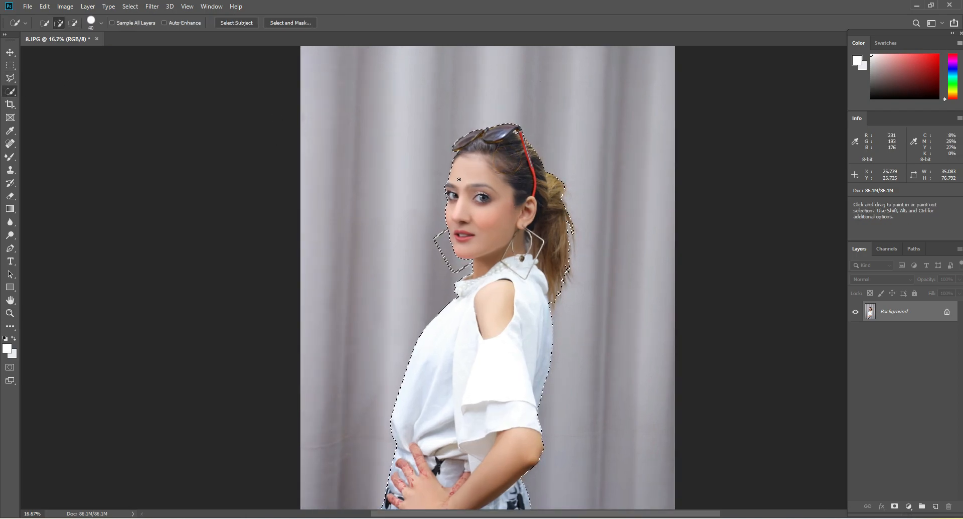
right_click(493, 176)
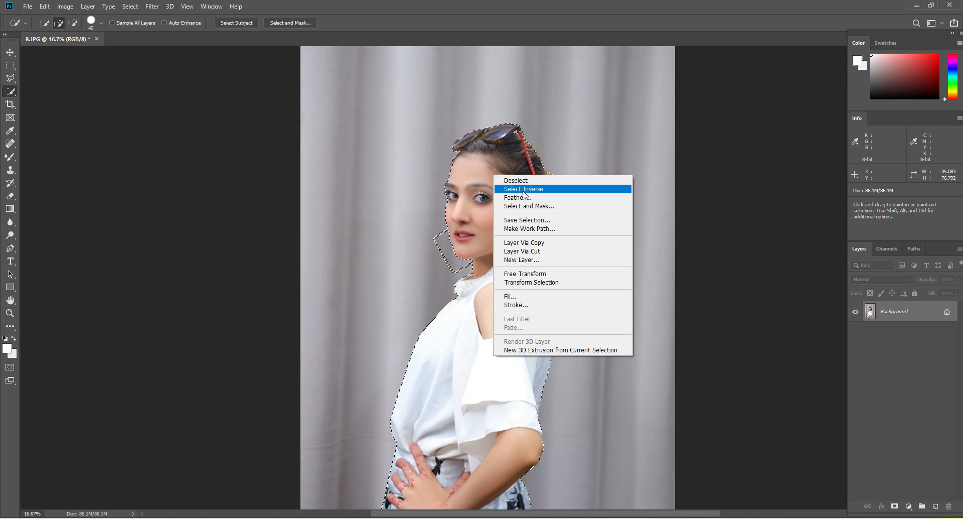
click(541, 243)
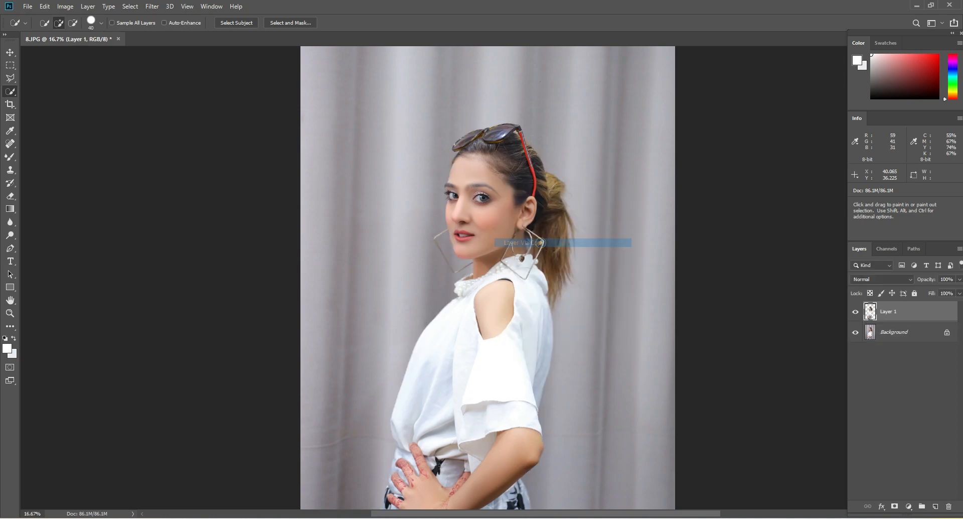
click(856, 333)
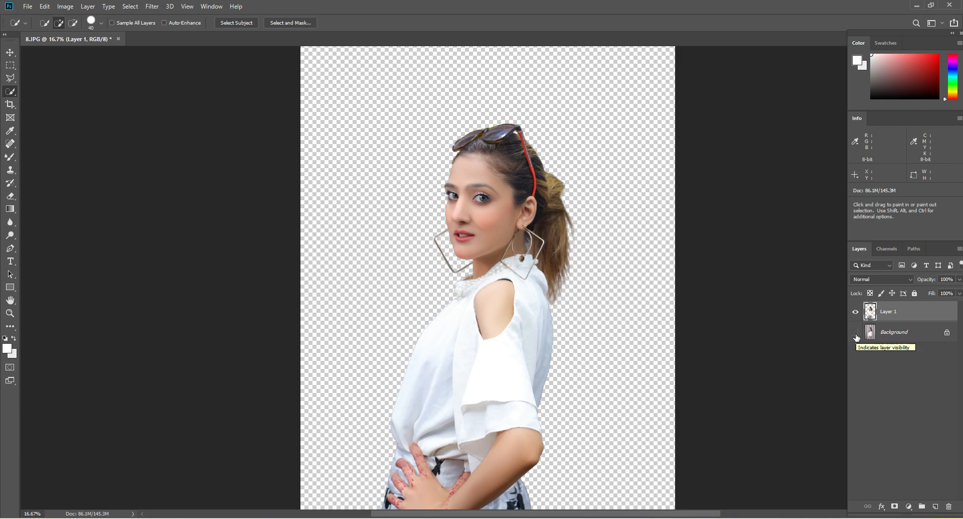
click(855, 332)
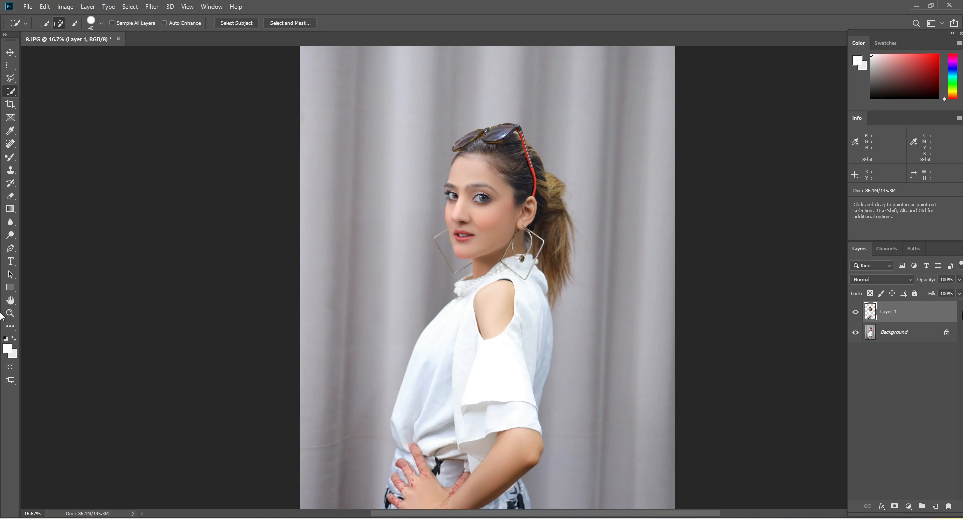
Load the woman's outline from Layer 1 as a selection, make the Background layer active and invert the selection
ctrl+click(872, 314)
click(873, 334)
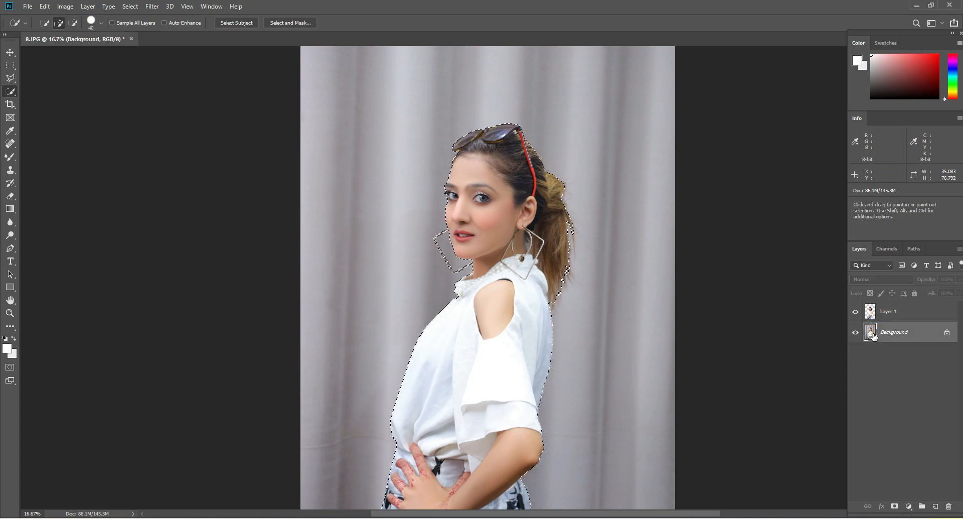
click(151, 7)
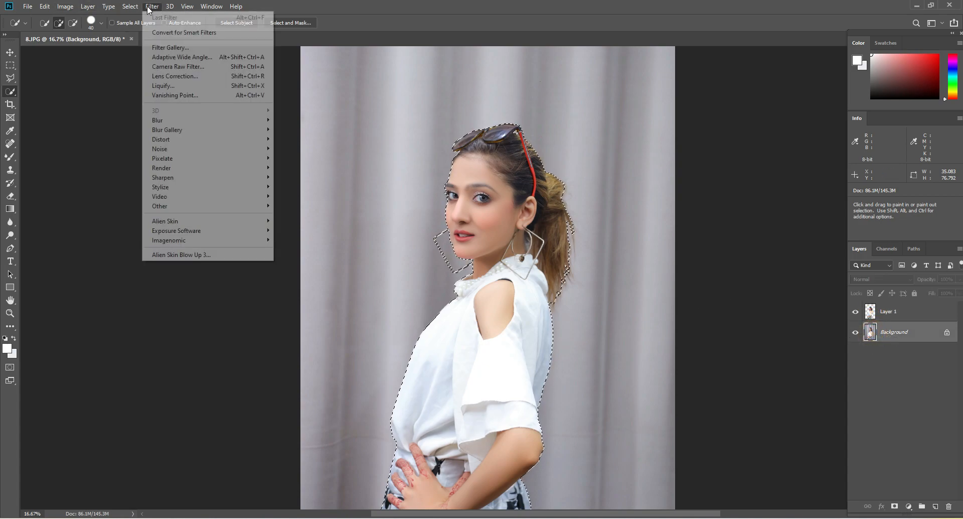
mouse_move(129, 6)
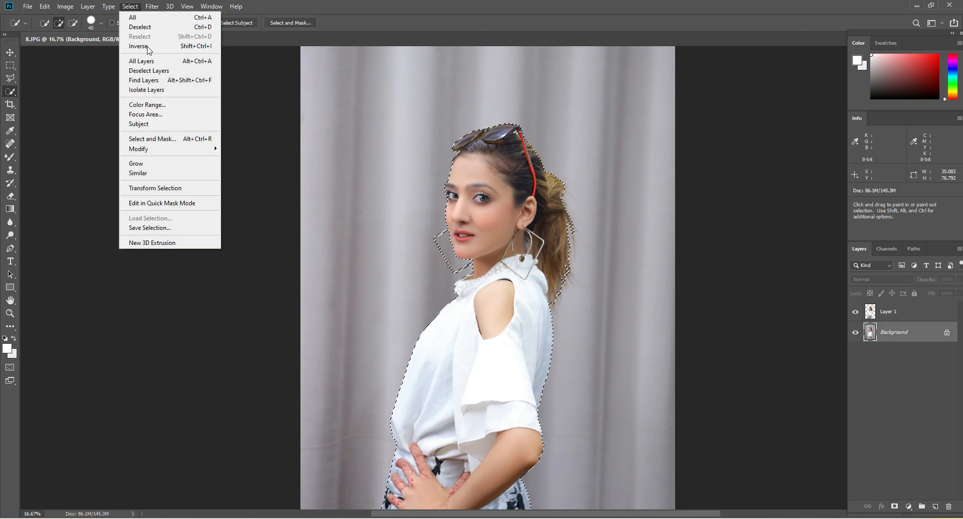
click(149, 46)
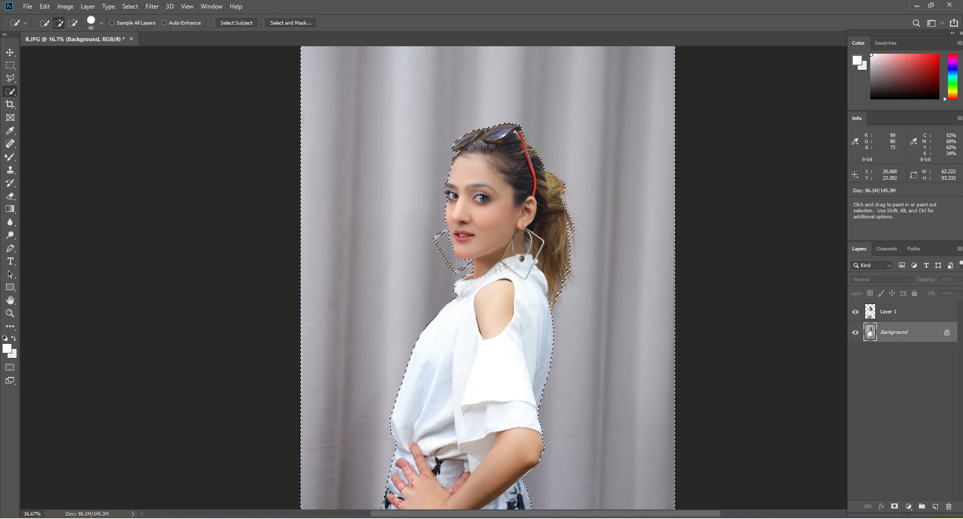
Copy the selected curtain area around the woman from the Background layer to a new layer
scroll(512, 164, up, 2)
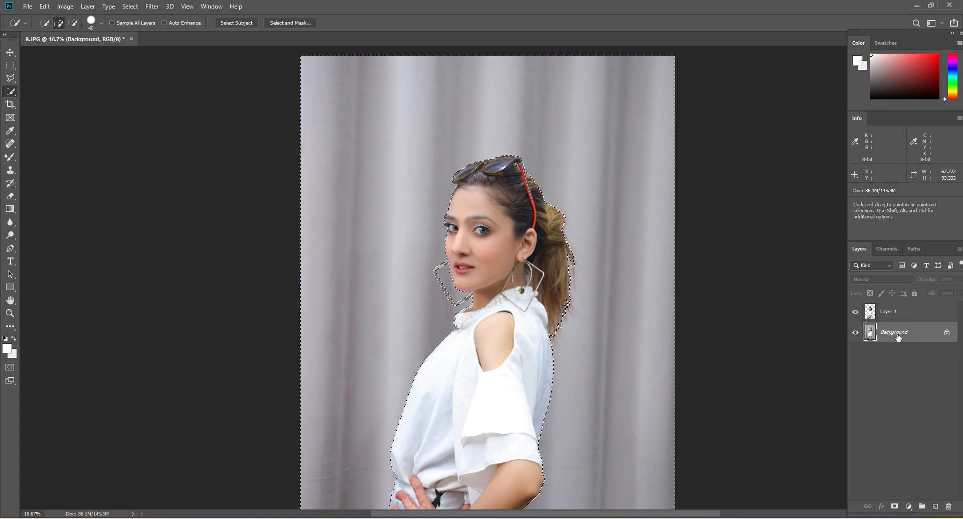
right_click(555, 116)
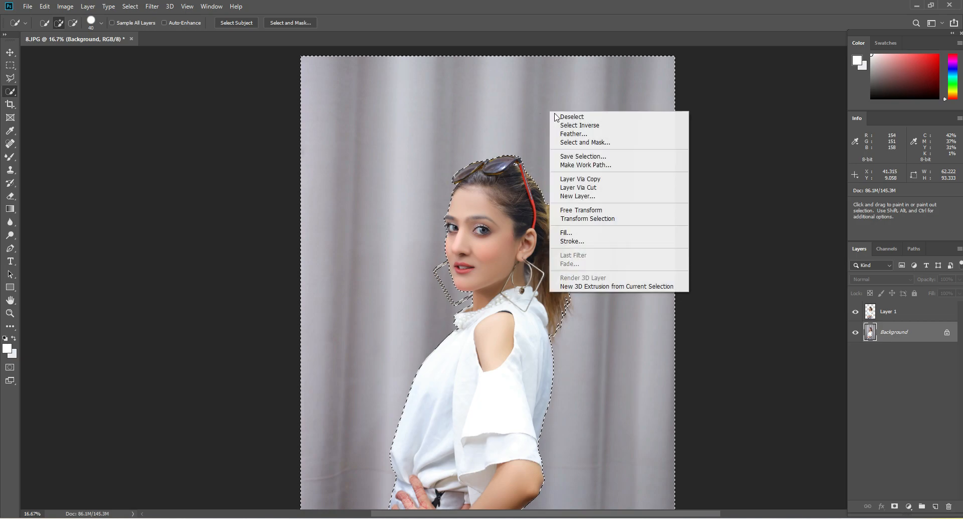
click(601, 179)
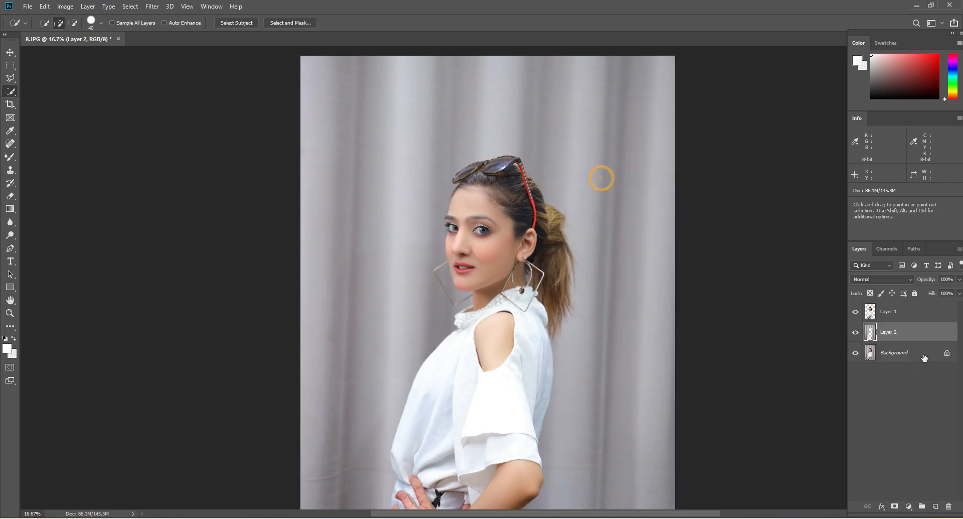
Inspect the curtain layer on its own by hiding Layer 1 and the Background layer, and restore their visibility
click(855, 353)
click(870, 311)
click(856, 312)
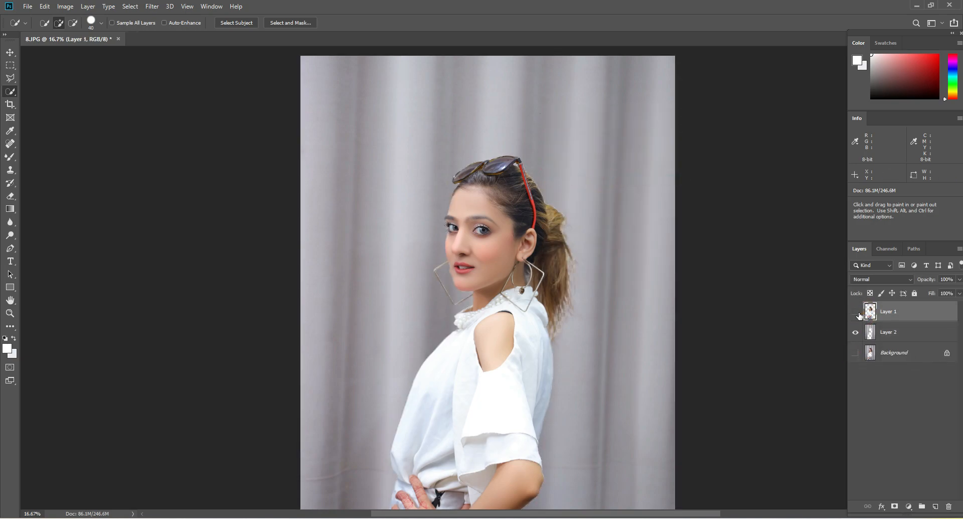
scroll(624, 256, down, 5)
scroll(482, 271, up, 6)
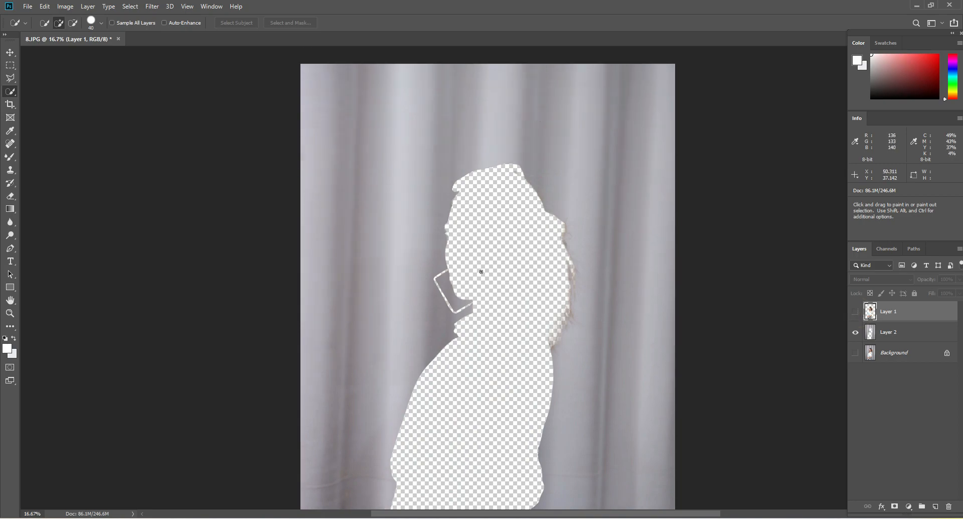
click(855, 311)
click(855, 353)
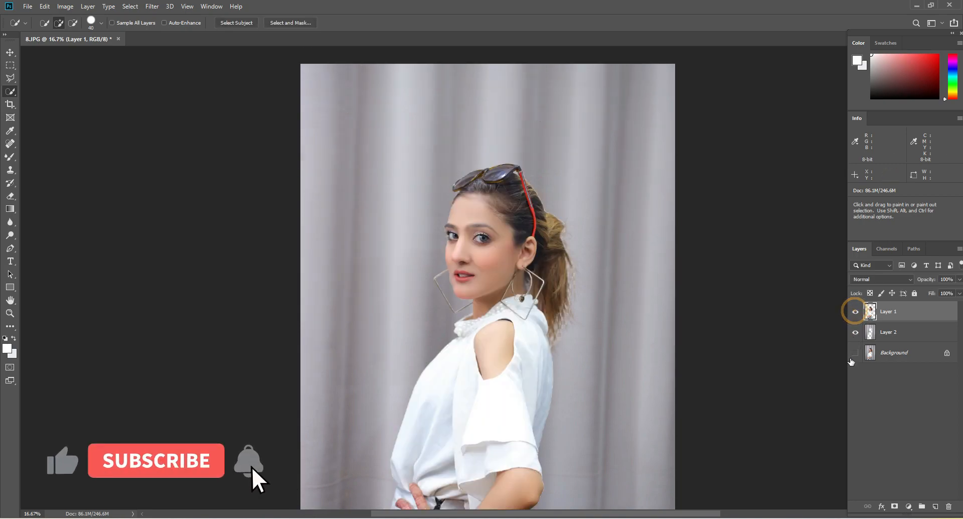
Apply a Gaussian Blur with a 250-pixel radius to the curtain on Layer 2
click(872, 335)
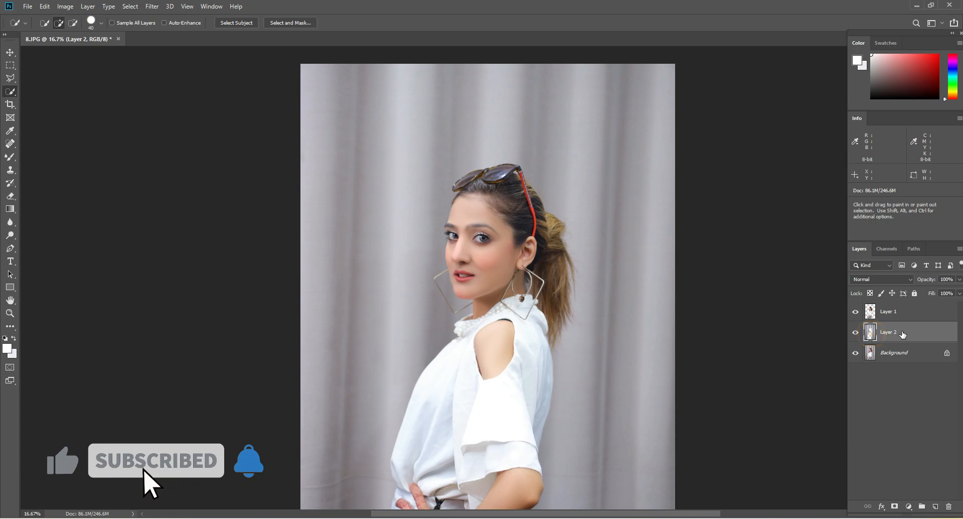
click(152, 6)
mouse_move(182, 121)
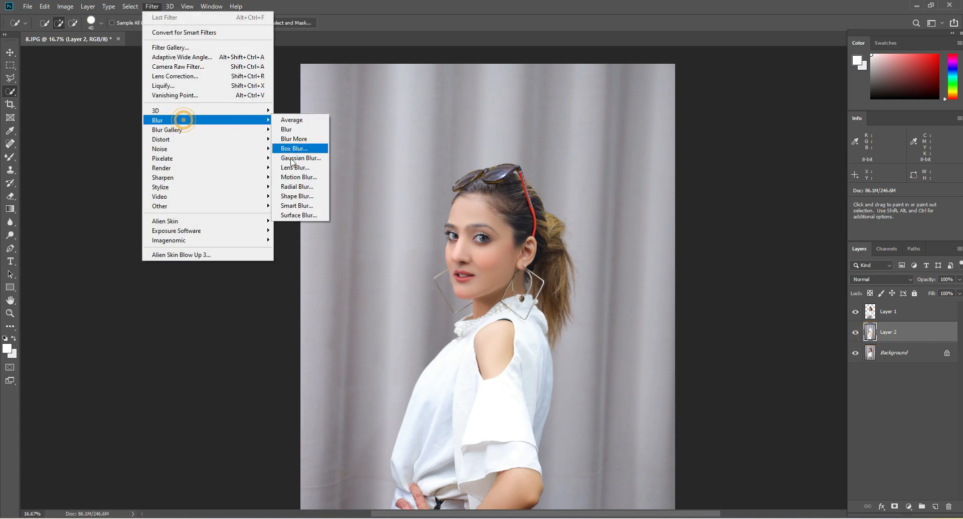
click(292, 157)
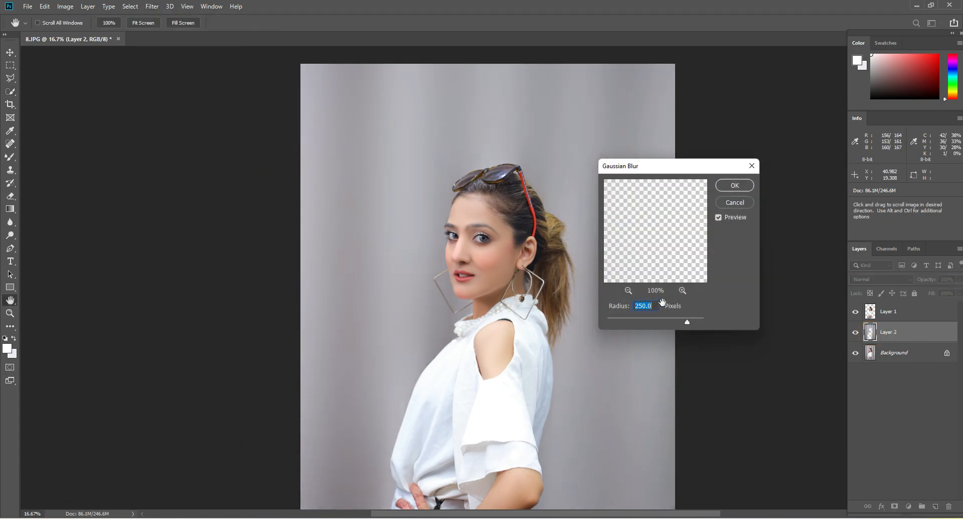
click(735, 185)
Smooth out the remaining curtain folds around the woman on Layer 2 with the Mixer Brush, enlarging the brush up to 1800
key(z)
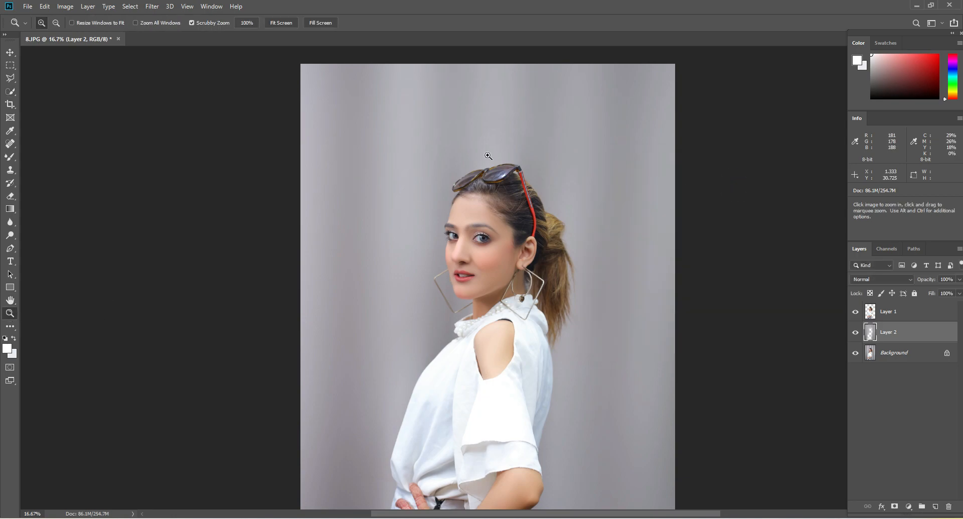
right_click(498, 151)
click(515, 158)
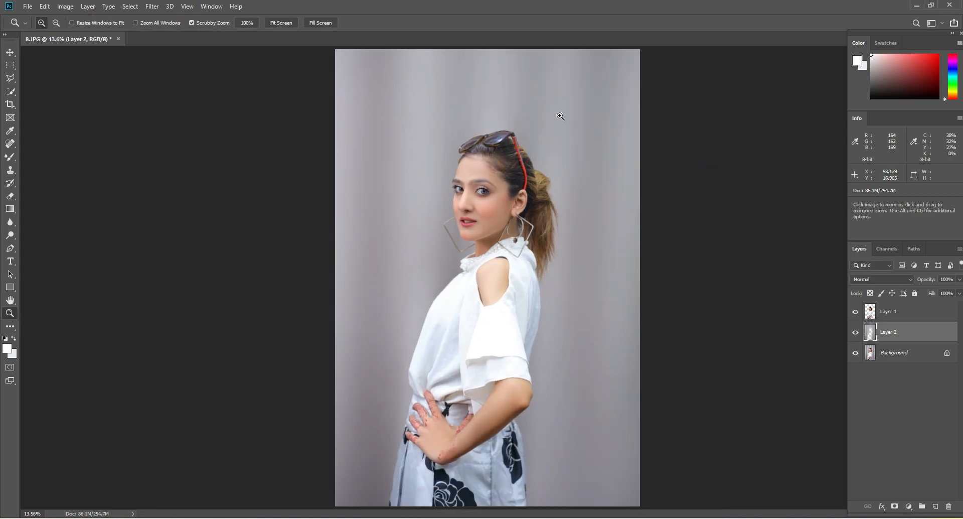
click(11, 157)
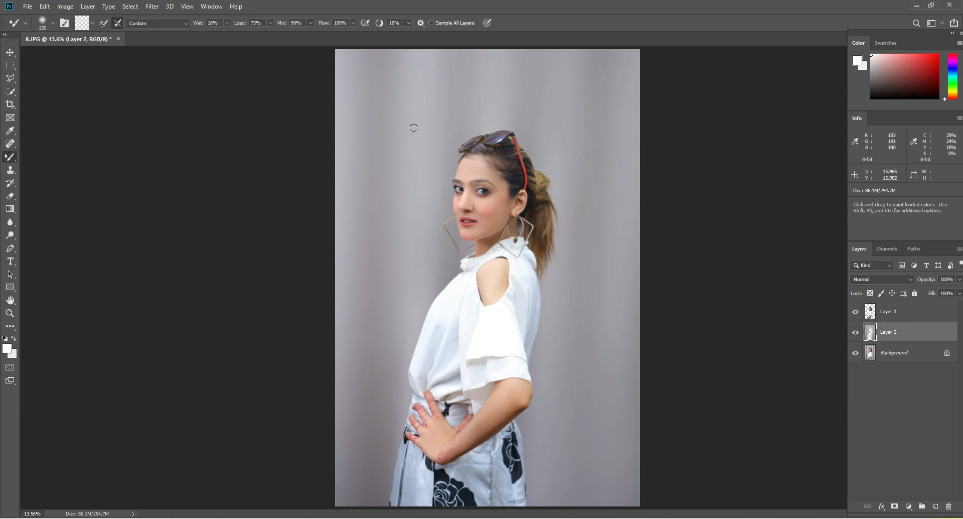
key(bracketright)
key(bracketright)
key(bracketright)
key(bracketright)
key(bracketright)
key(bracketright)
key(bracketright)
key(bracketright)
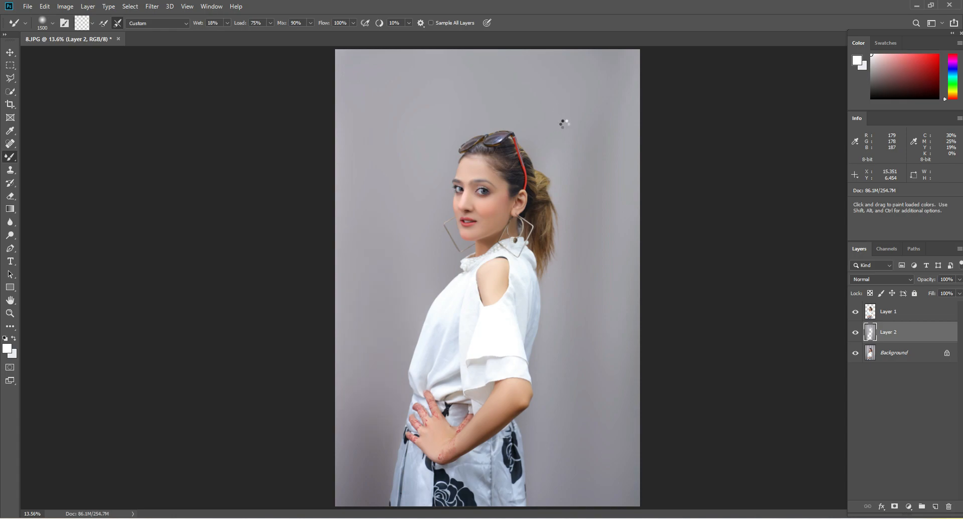
key(bracketright)
key(bracketright)
key(bracketright)
mouse_move(556, 114)
mouse_down()
mouse_move(601, 230)
mouse_move(579, 138)
mouse_move(603, 198)
mouse_move(566, 366)
mouse_up()
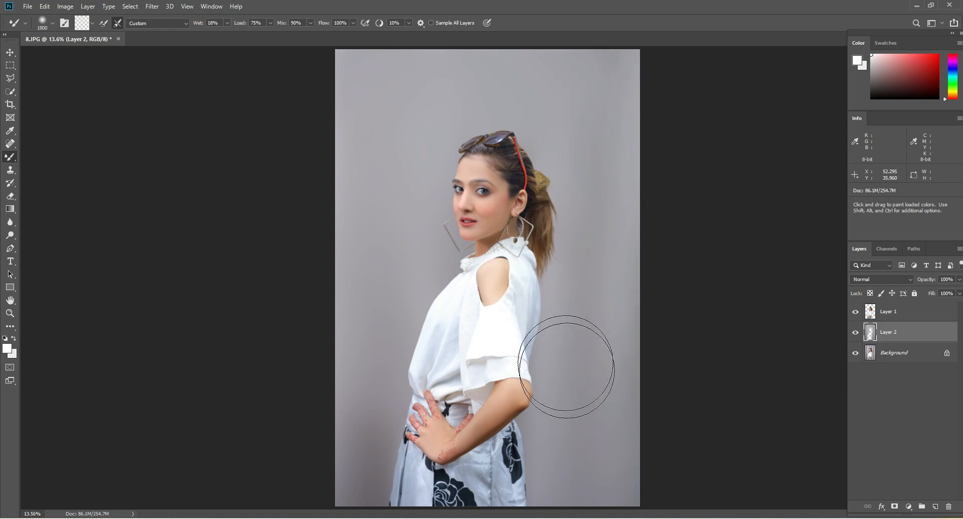
mouse_move(391, 275)
mouse_down()
mouse_move(416, 383)
mouse_move(369, 338)
mouse_move(363, 228)
mouse_up()
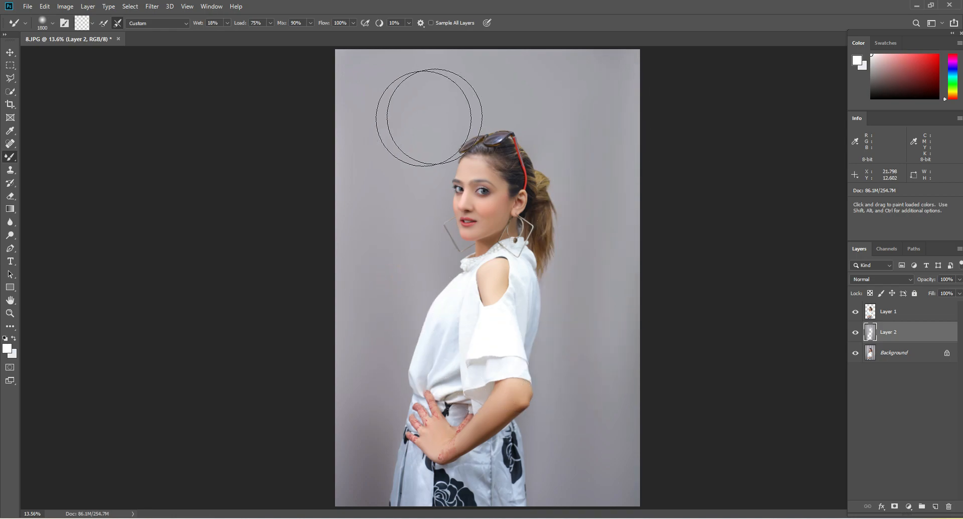
mouse_move(356, 83)
mouse_down()
mouse_move(624, 75)
mouse_move(609, 331)
mouse_up()
mouse_move(366, 316)
mouse_down()
mouse_move(362, 412)
mouse_move(385, 450)
mouse_move(396, 433)
mouse_up()
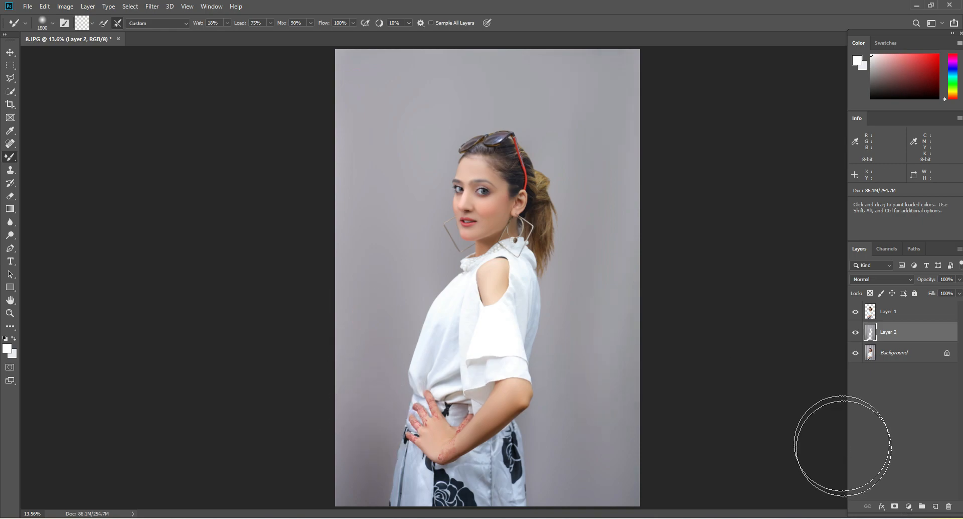
Merge Layer 2 down into the Background layer and check the two remaining layers by hiding and showing them
right_click(907, 335)
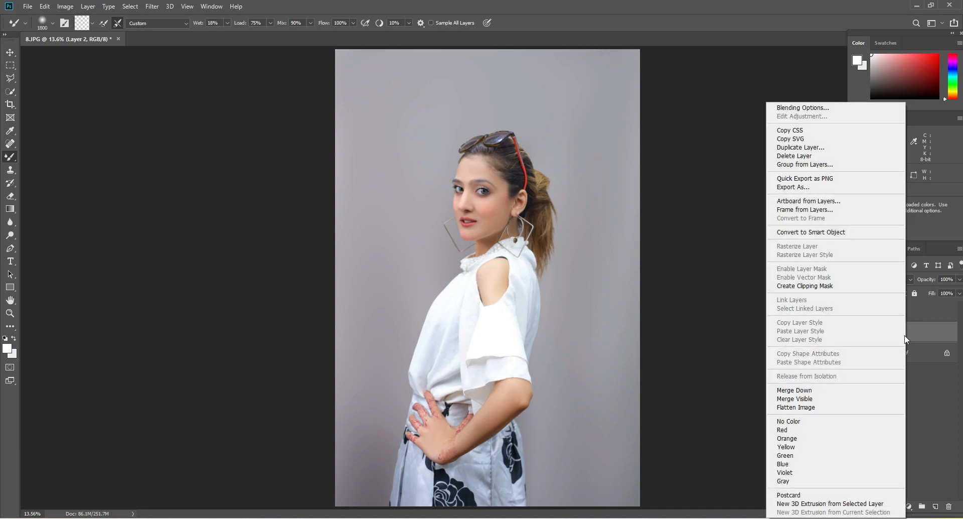
click(819, 391)
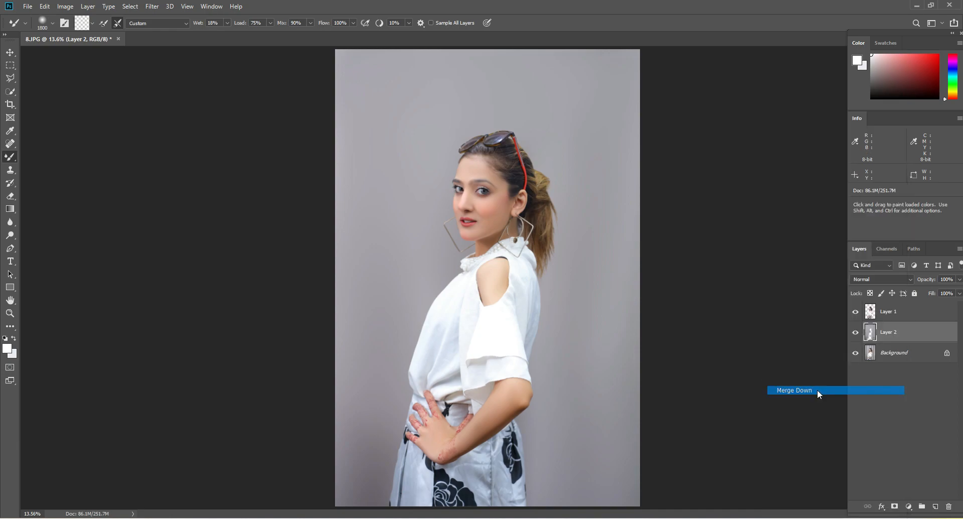
click(856, 312)
click(855, 332)
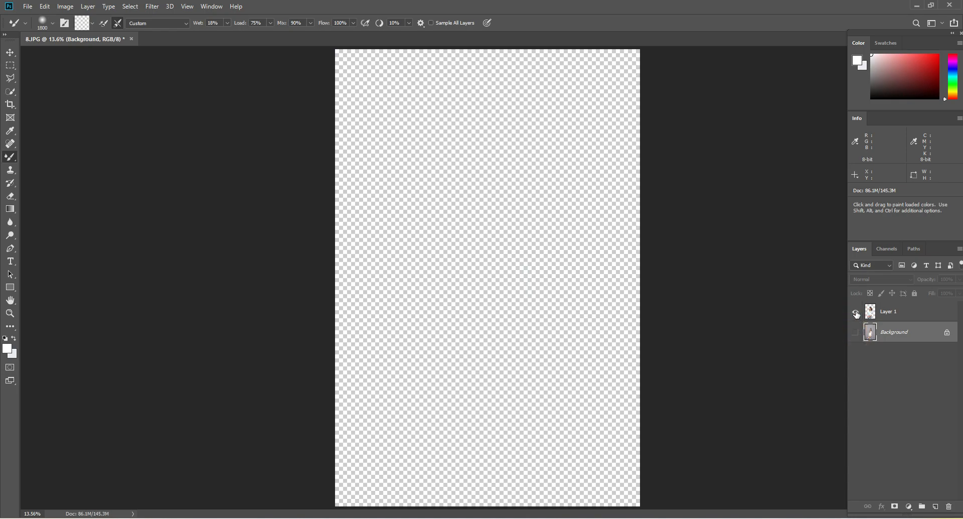
click(856, 312)
click(856, 332)
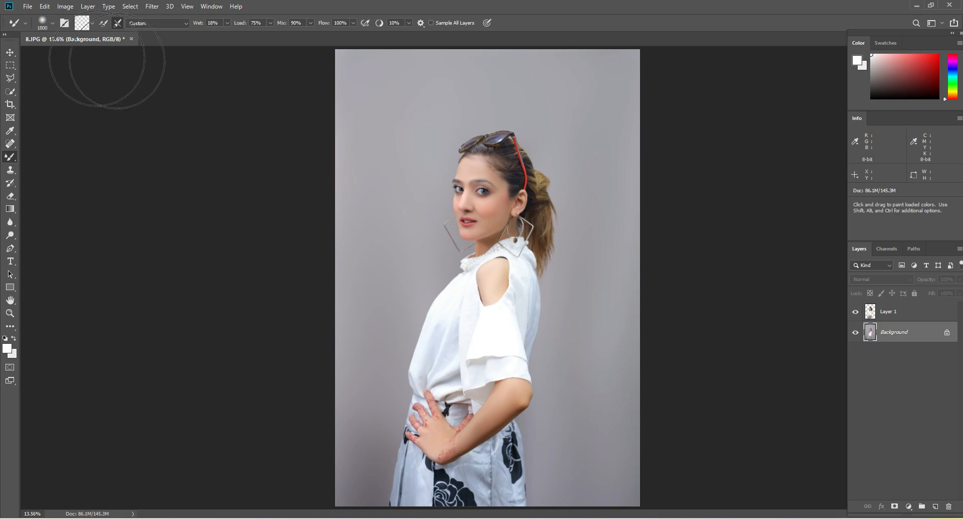
Try recolouring the Background layer with Color Balance, including midtone levels of +100, -66 and -93, and cancel the adjustment
click(10, 52)
click(509, 105)
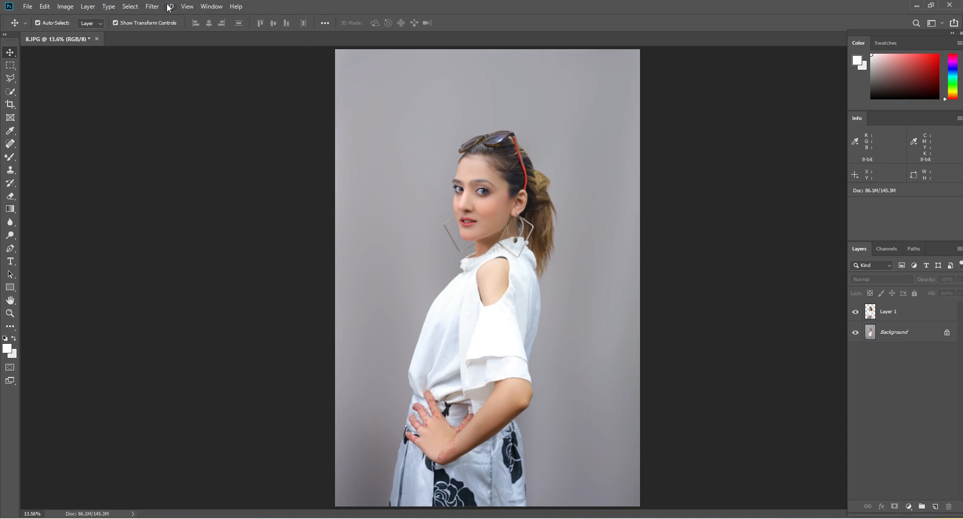
click(66, 6)
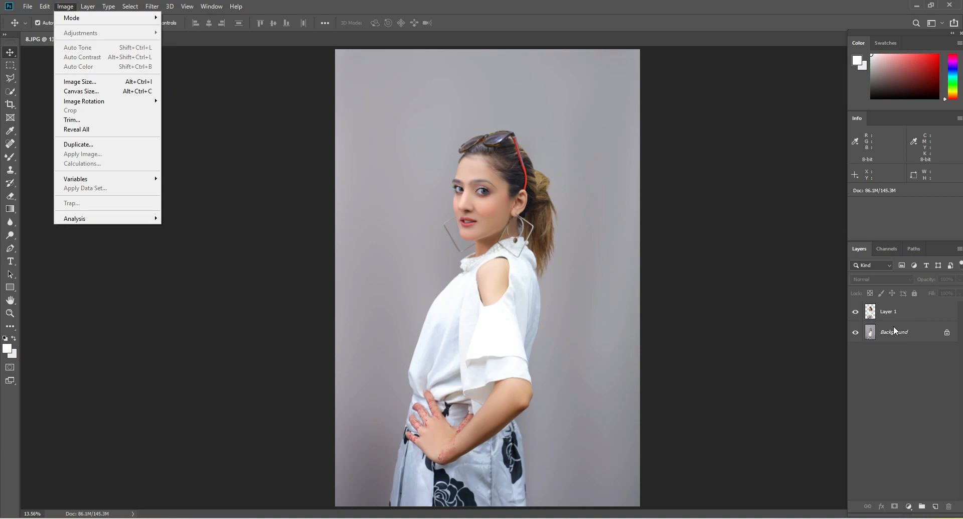
click(896, 331)
click(65, 6)
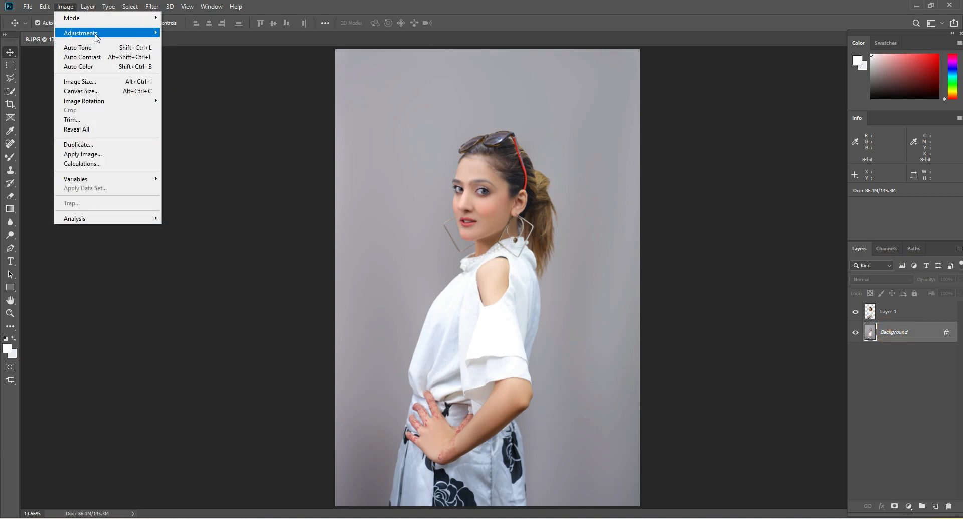
click(97, 37)
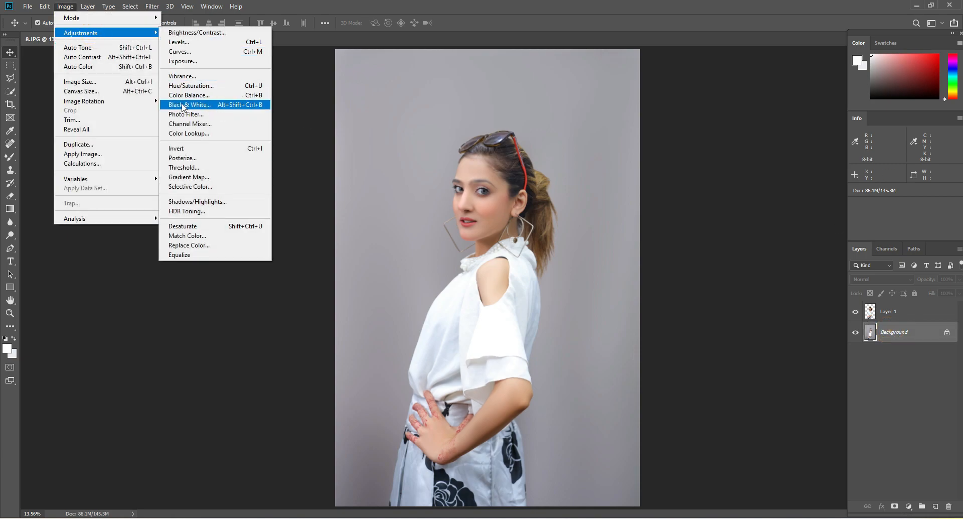
click(265, 95)
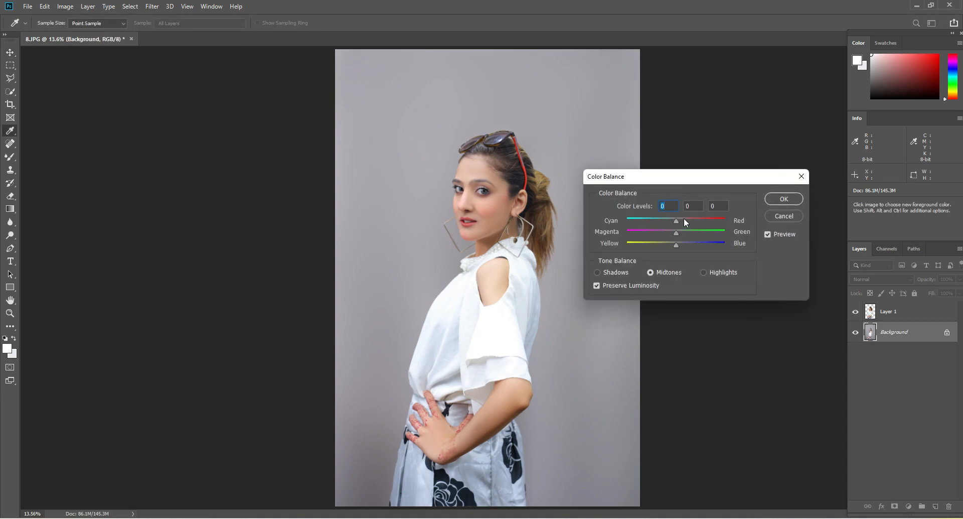
drag(685, 221, 631, 245)
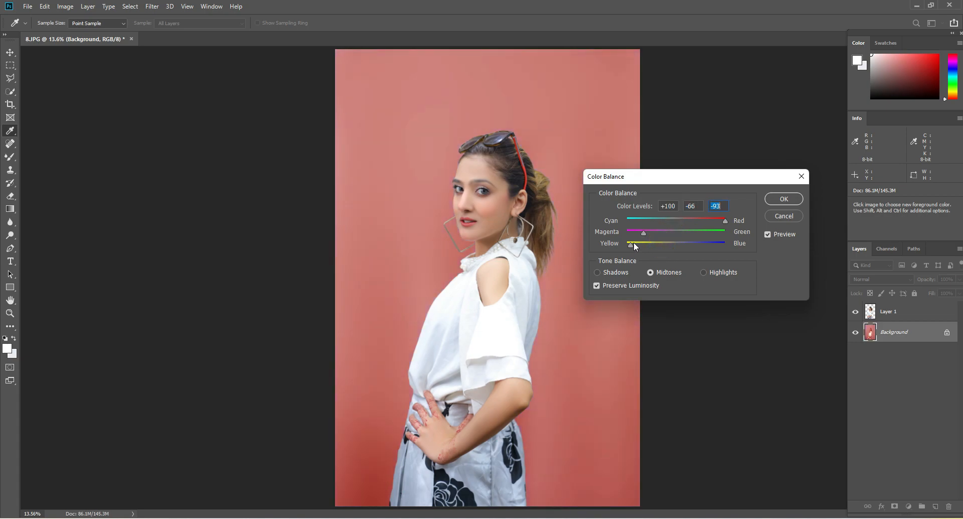
drag(638, 180, 761, 190)
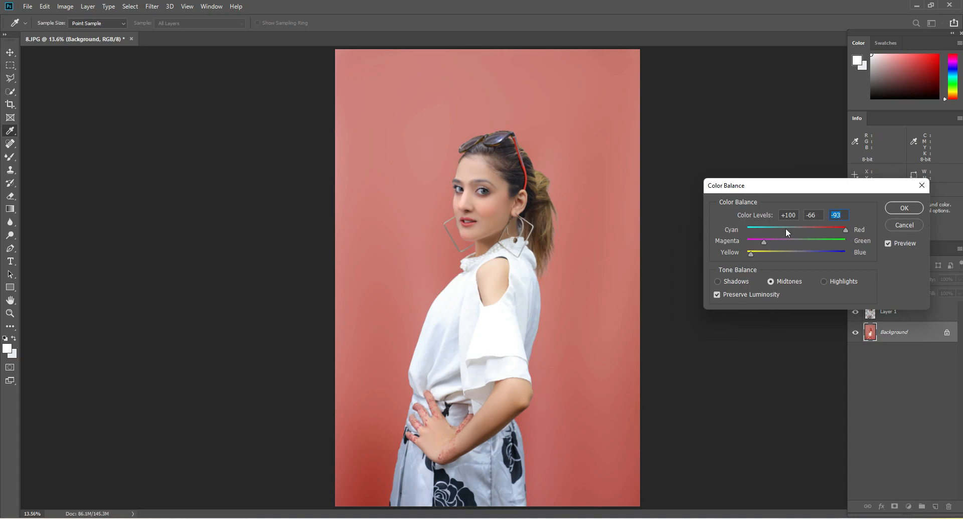
drag(786, 229, 752, 242)
drag(832, 239, 854, 258)
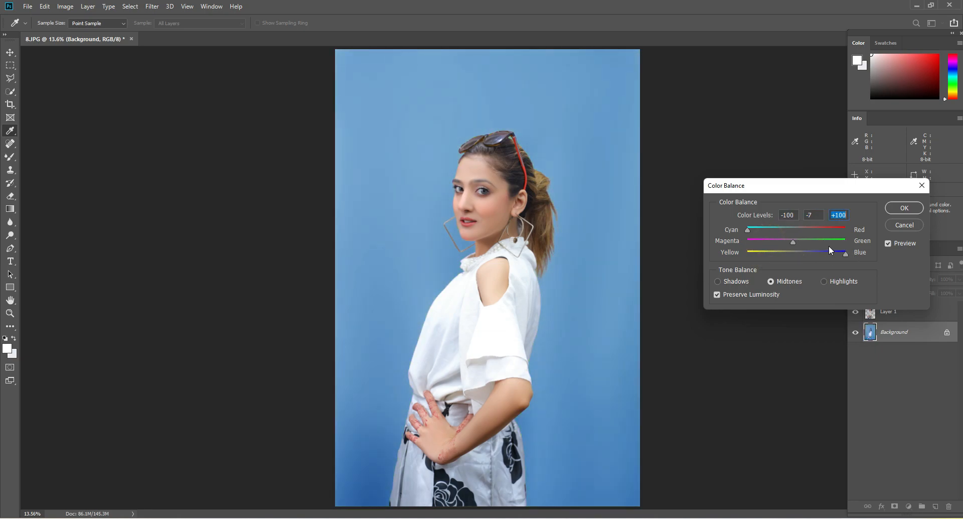
click(904, 223)
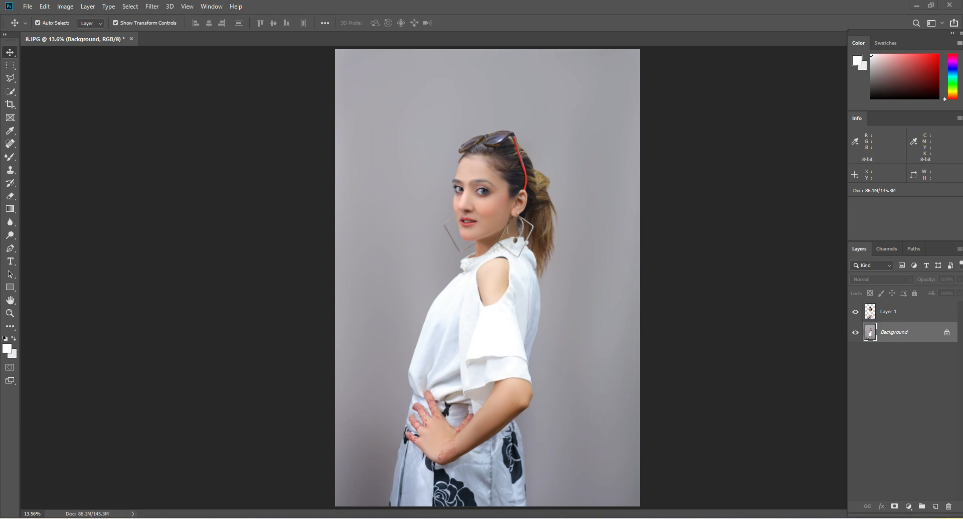
Switch to the INDOOR STUDIO BACKGROUND By SAAD BBC STUDIO folder in File Explorer and browse its images for a replacement backdrop
key(alt+Tab)
drag(366, 150, 393, 103)
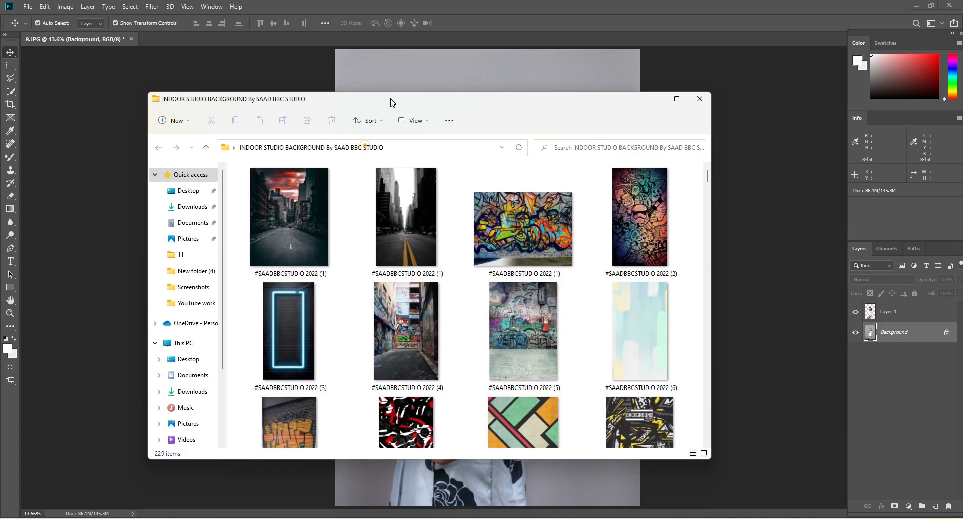
scroll(519, 328, down, 5)
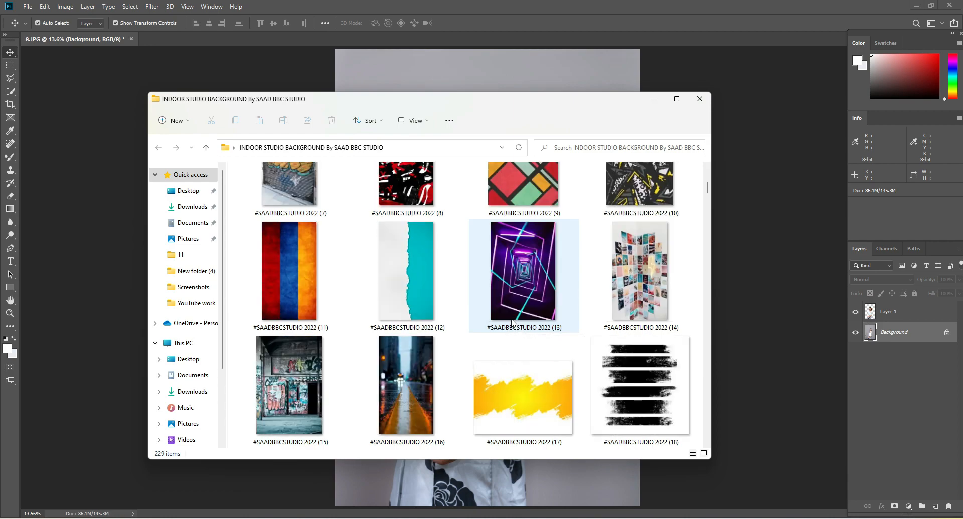
scroll(512, 323, down, 4)
scroll(496, 326, down, 2)
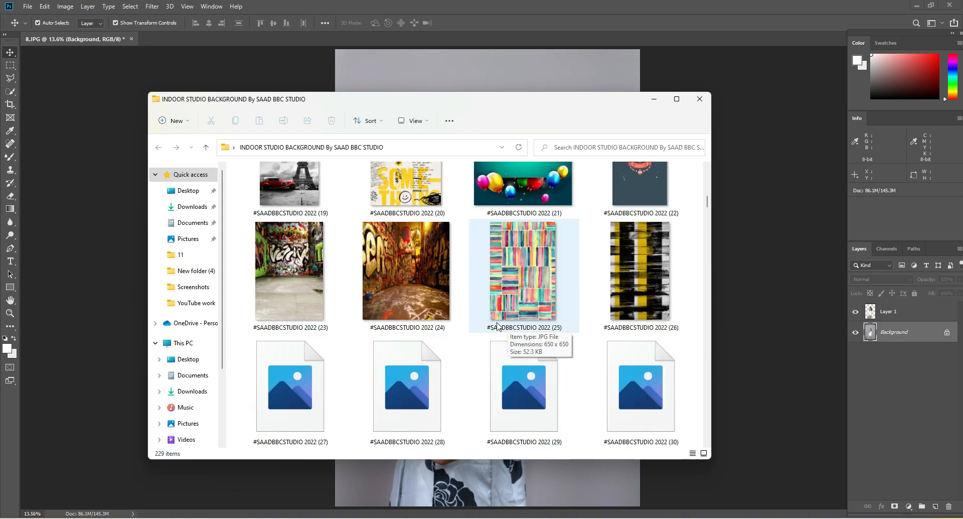
scroll(496, 325, down, 2)
scroll(495, 323, down, 2)
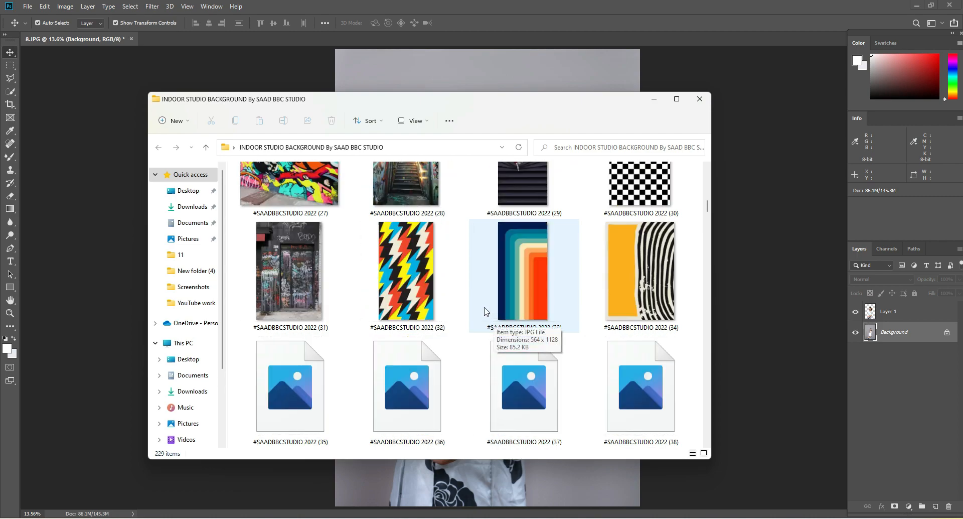
scroll(489, 316, down, 4)
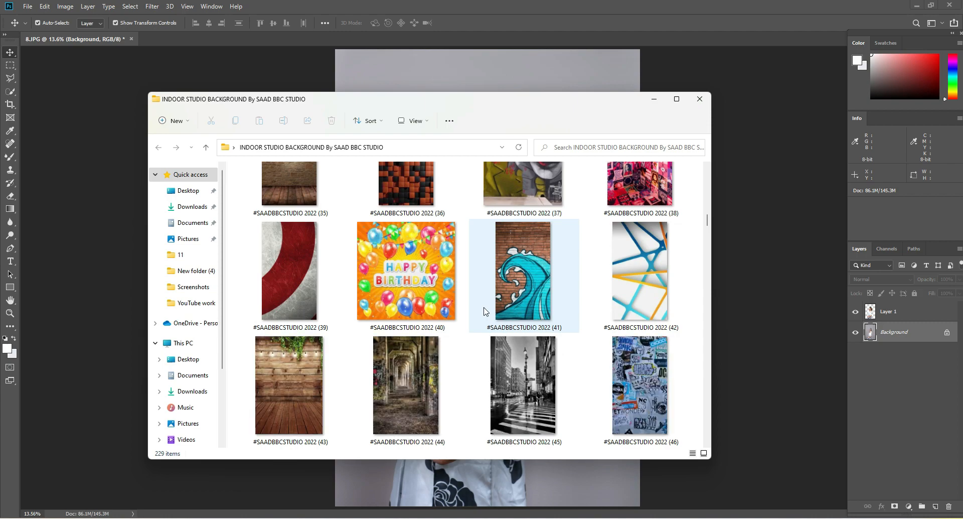
scroll(484, 311, down, 4)
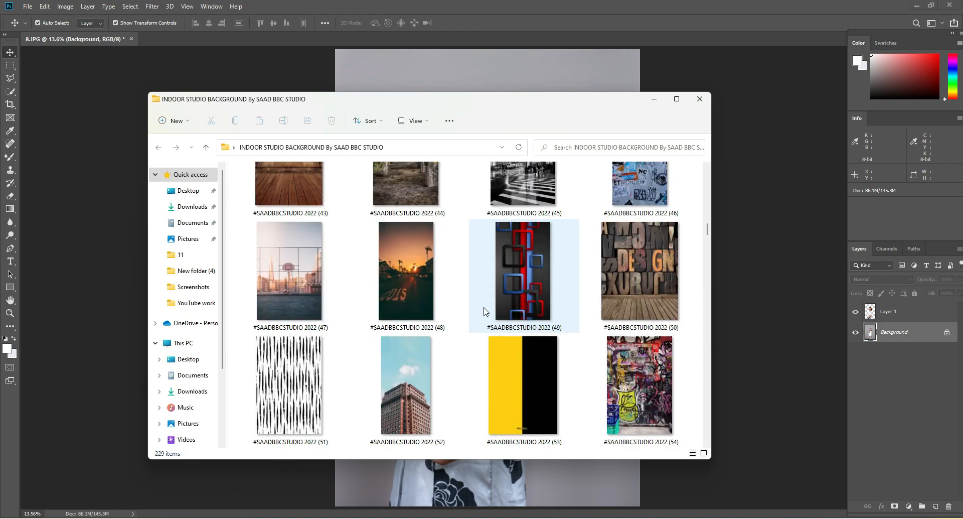
scroll(485, 312, down, 2)
scroll(484, 312, down, 2)
scroll(485, 312, down, 12)
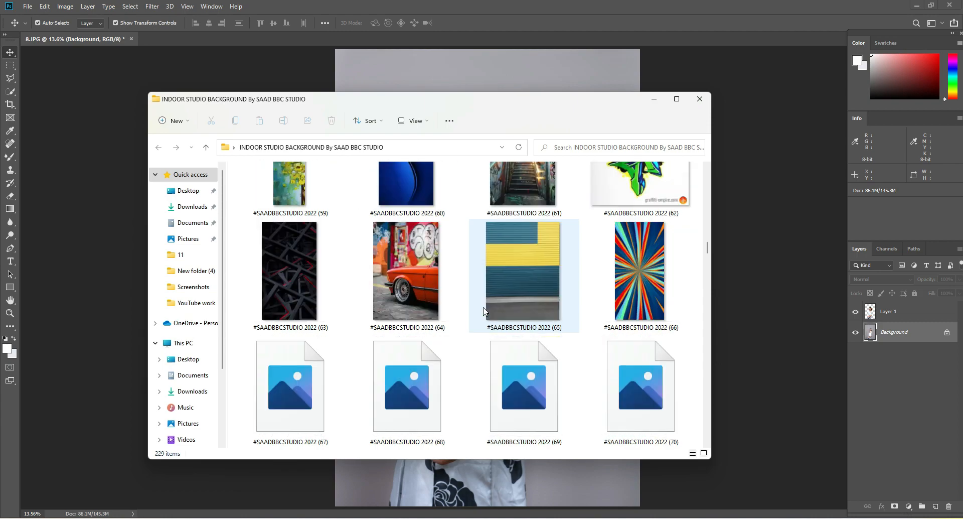
scroll(485, 312, down, 4)
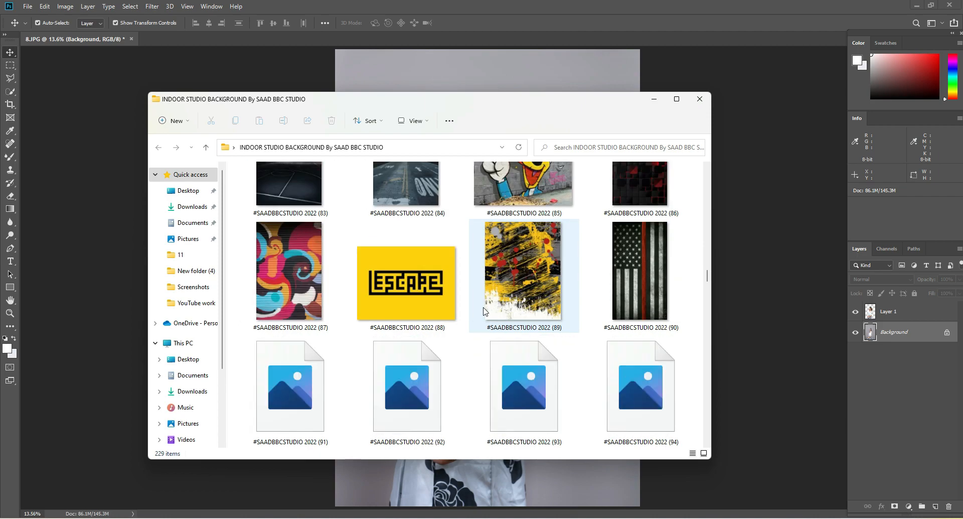
Place the torn-paper image #SAADBBCSTUDIO 2022 (92) directly above the Background layer, scaled and positioned to cover the canvas behind the woman
click(373, 362)
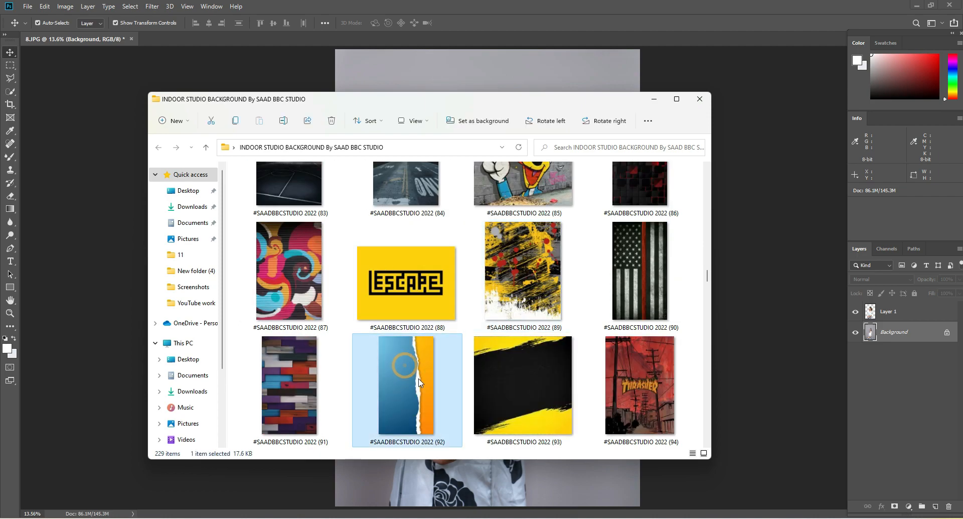
drag(504, 68, 505, 67)
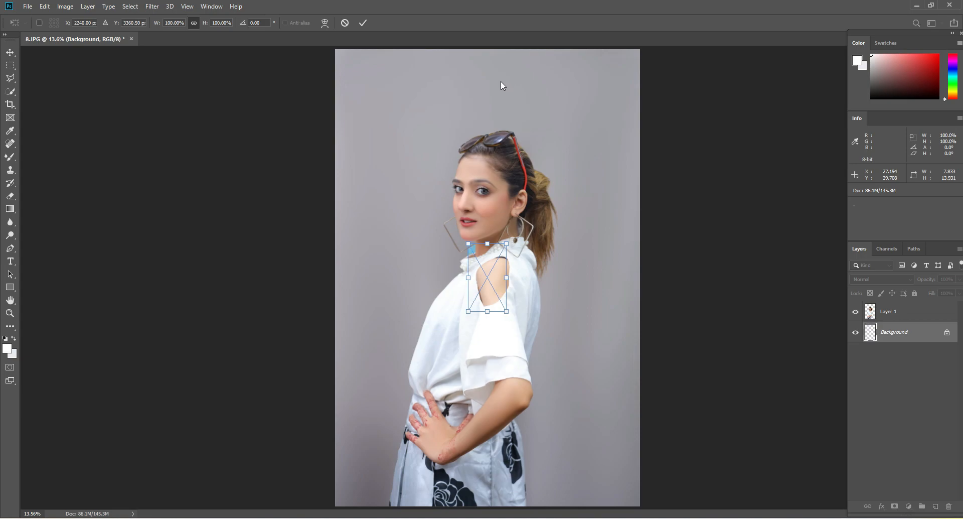
drag(585, 128, 655, 20)
drag(465, 164, 371, 285)
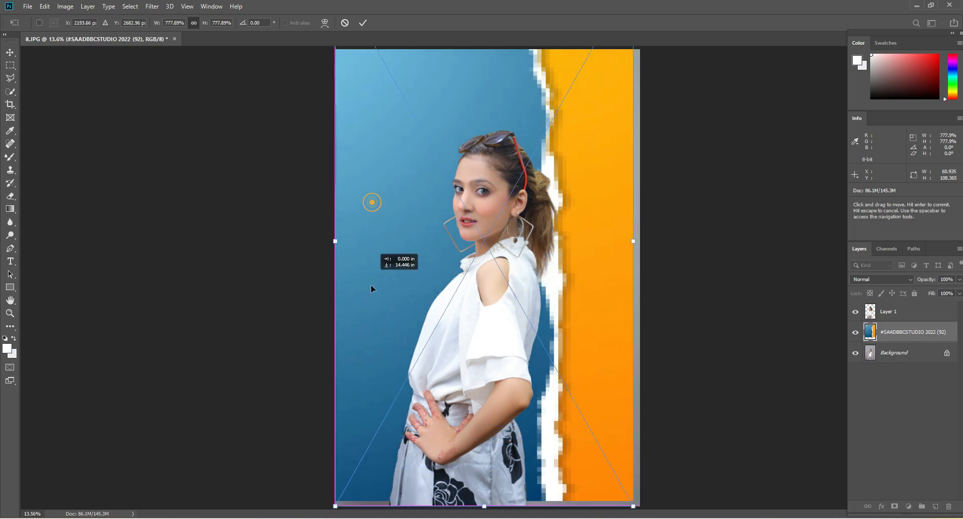
drag(633, 253, 640, 248)
click(362, 23)
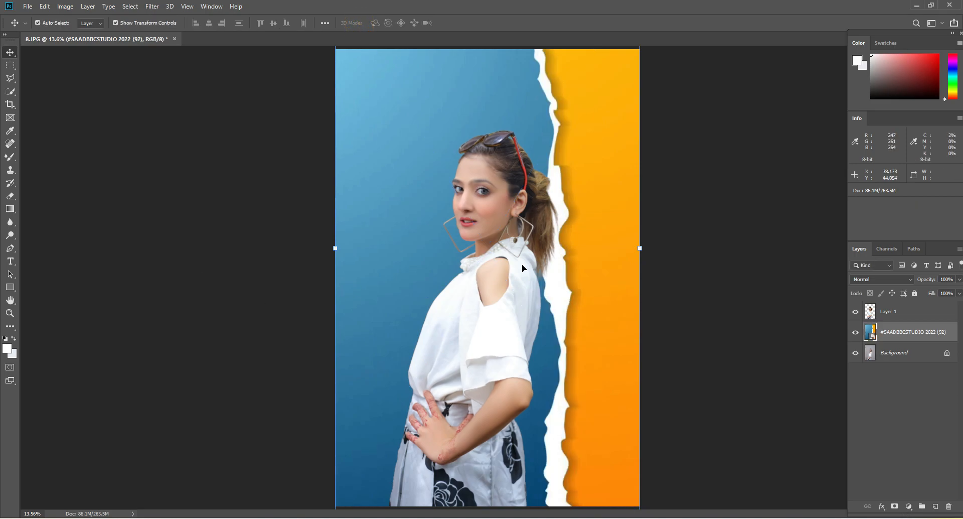
drag(591, 166, 592, 173)
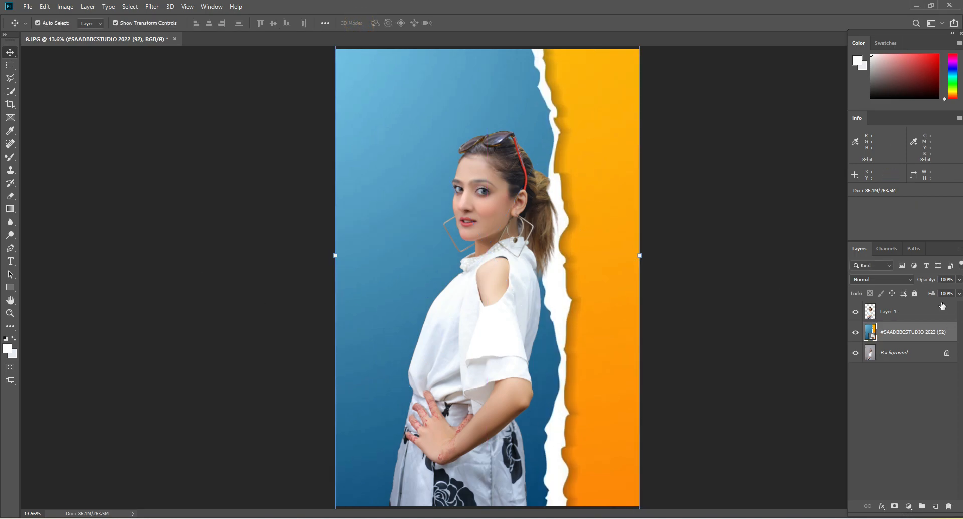
Lower the torn-paper layer's opacity to 70% and check the woman's face and hair against the backdrop up close
click(958, 279)
drag(949, 294, 943, 294)
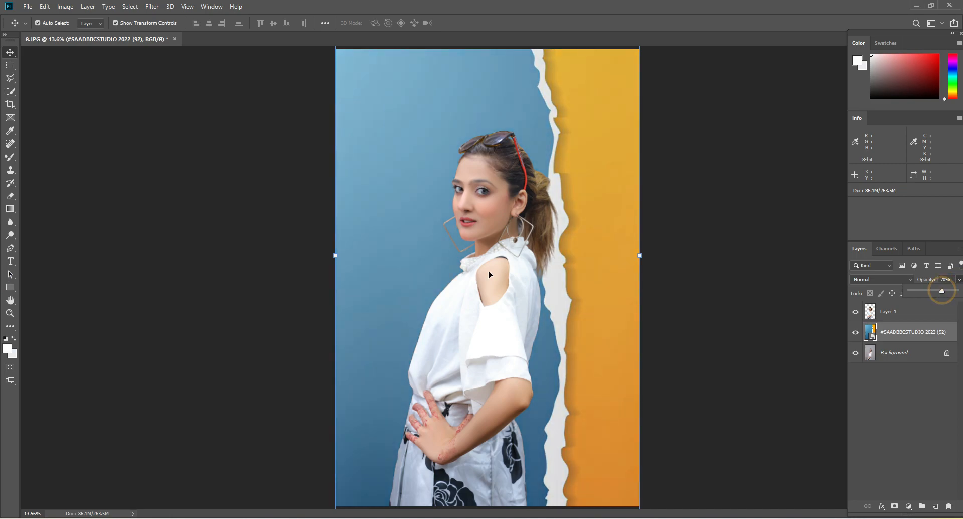
click(10, 313)
click(539, 136)
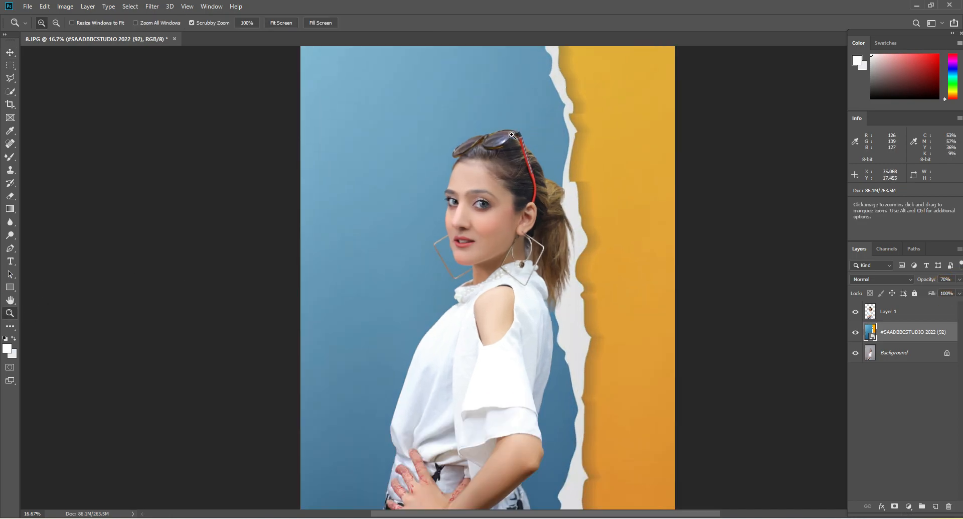
click(538, 136)
click(538, 136)
scroll(512, 213, down, 2)
click(430, 201)
right_click(455, 185)
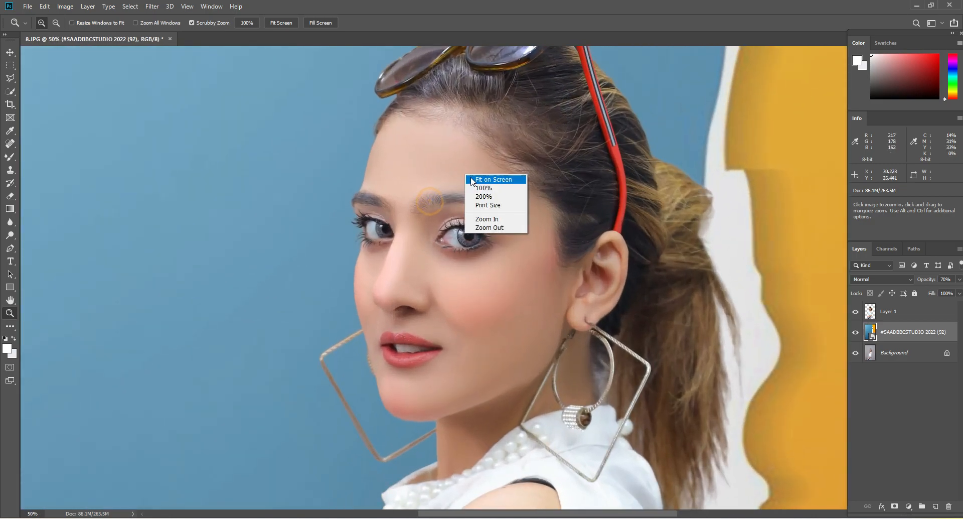
click(474, 189)
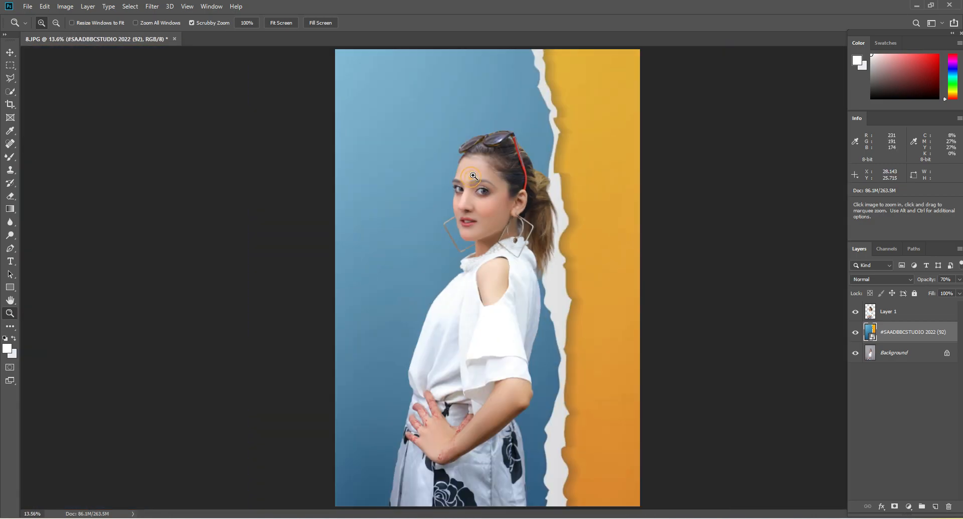
Merge all visible layers, including Layer 1 and the torn-paper image, into the Background layer
click(906, 312)
right_click(903, 313)
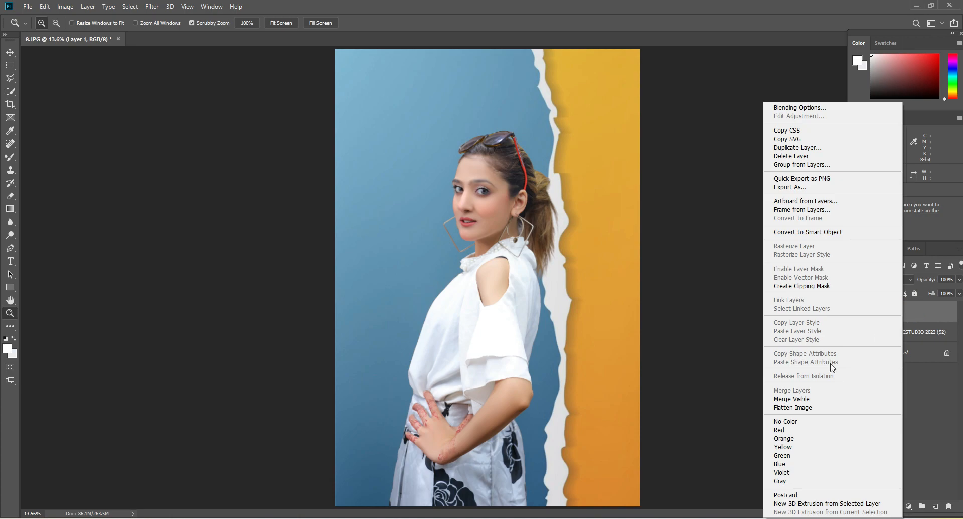
click(816, 398)
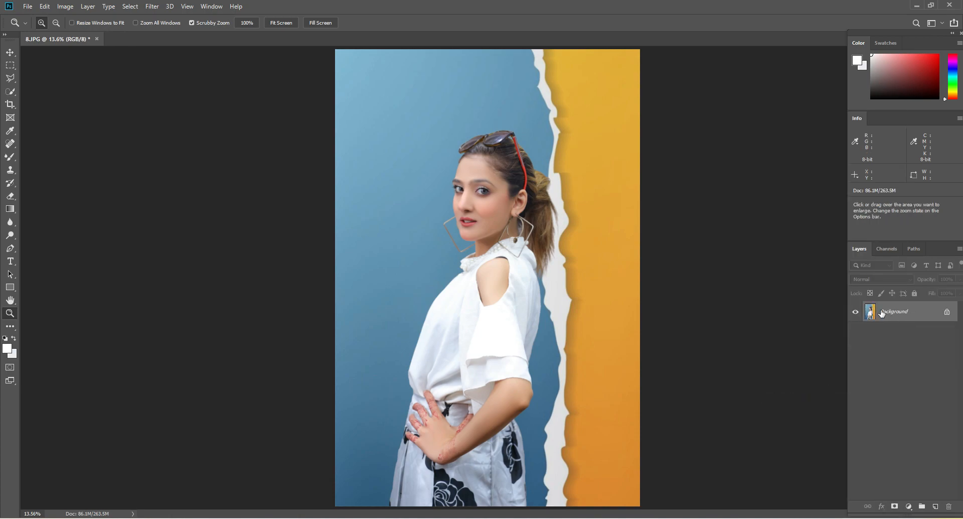
Open the merged photo in the Camera Raw Filter and show its Basic adjustments
click(152, 6)
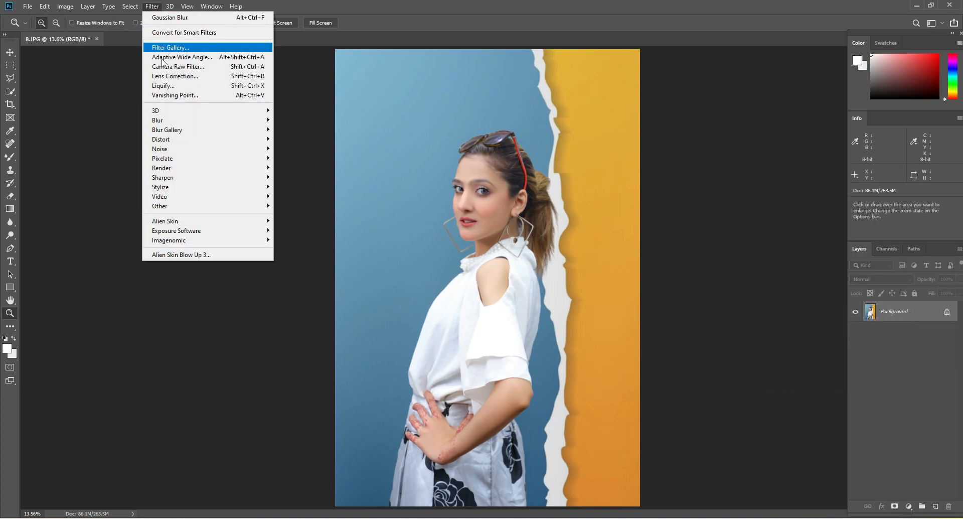
click(167, 69)
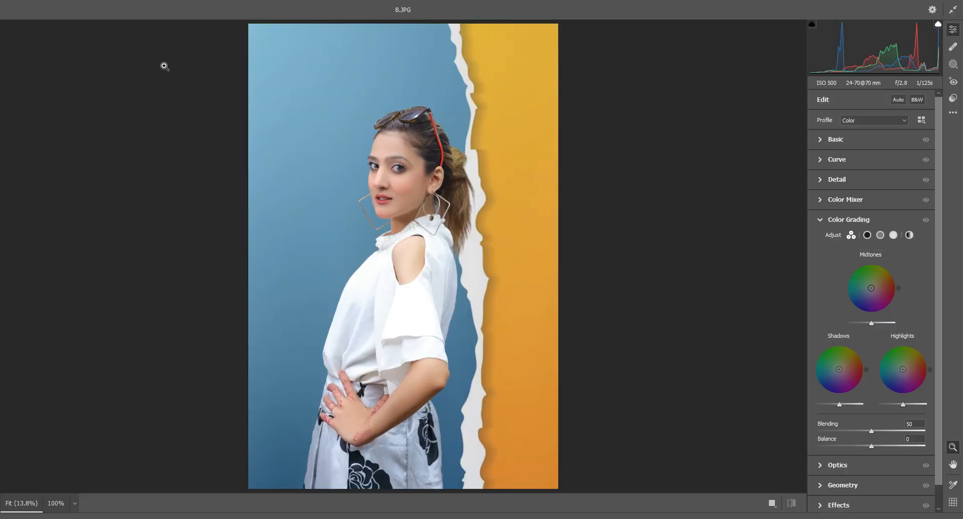
click(821, 219)
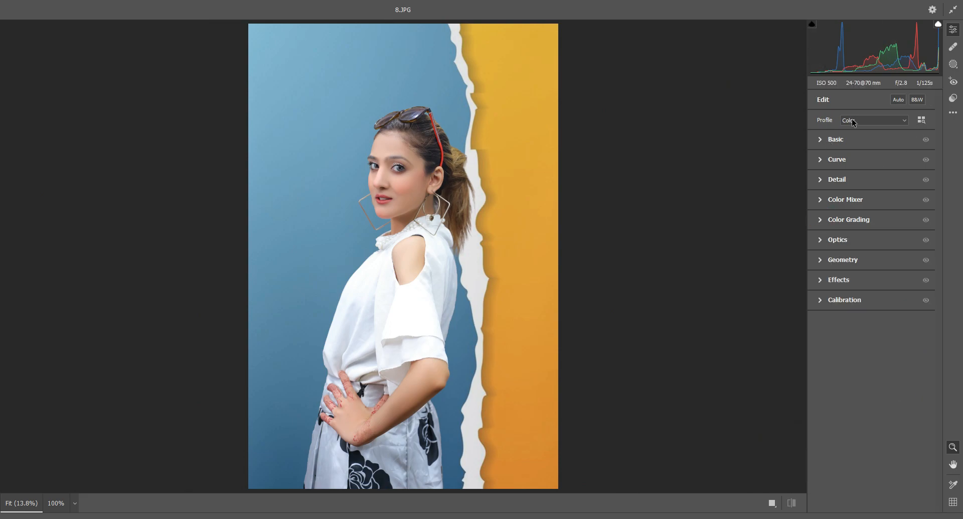
click(821, 143)
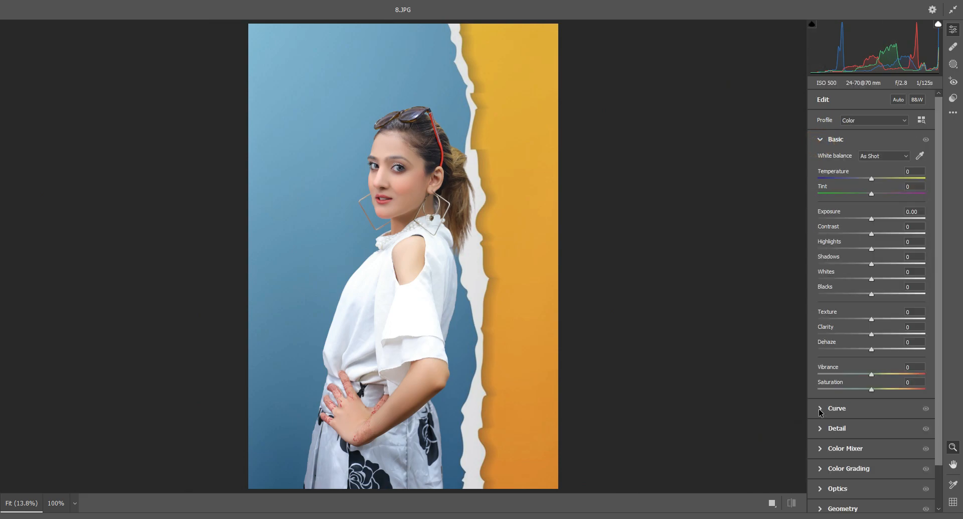
click(821, 413)
click(820, 160)
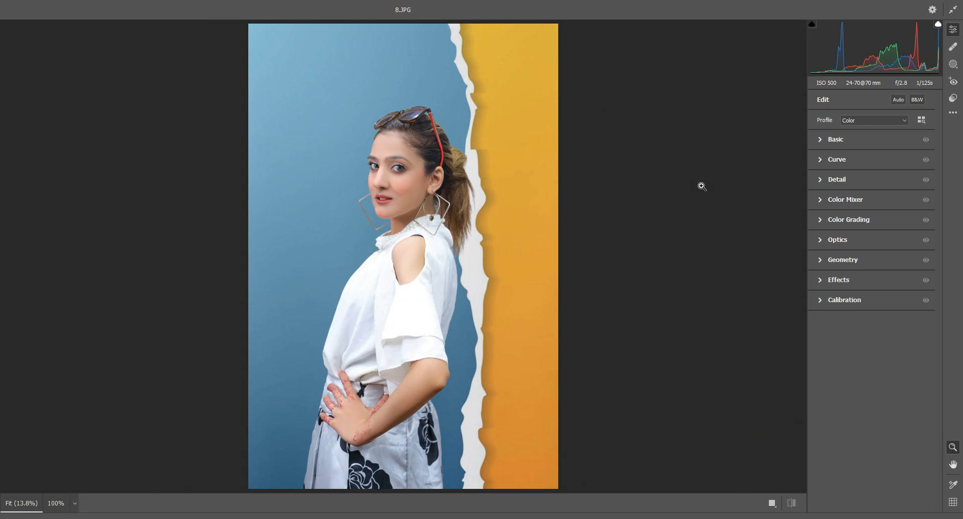
click(836, 140)
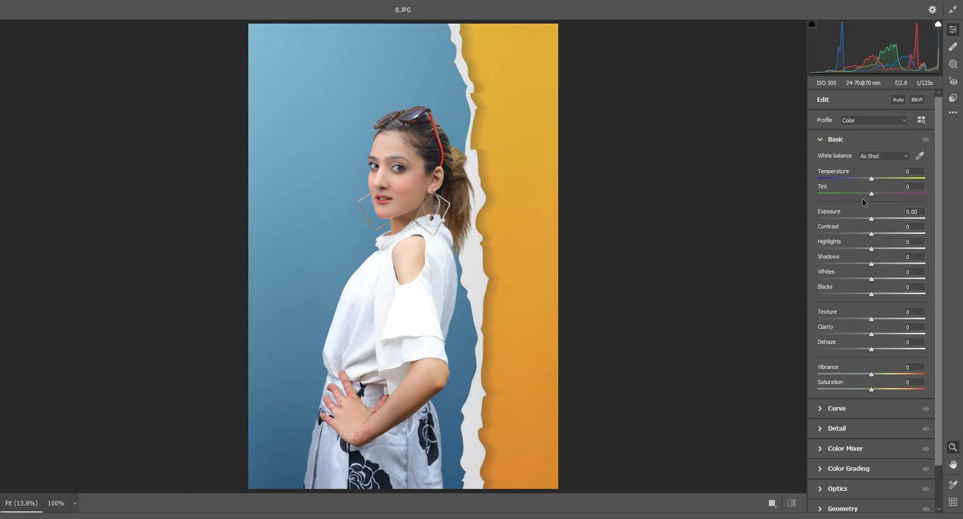
Set Contrast +7, Highlights -54, Shadows +14, Whites -26, Blacks -20, Texture +7, Clarity +15 and Vibrance +24 in the Basic adjustments
click(389, 148)
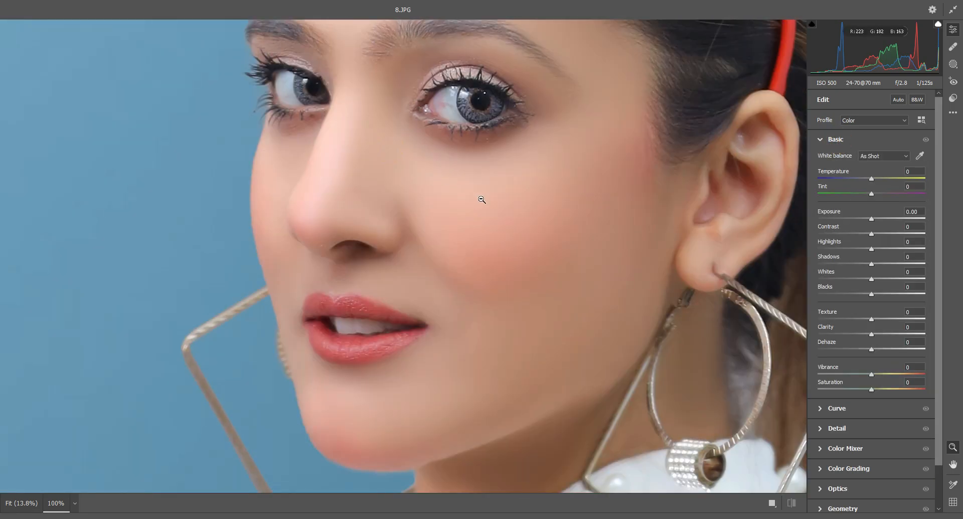
scroll(505, 194, up, 1)
right_click(547, 164)
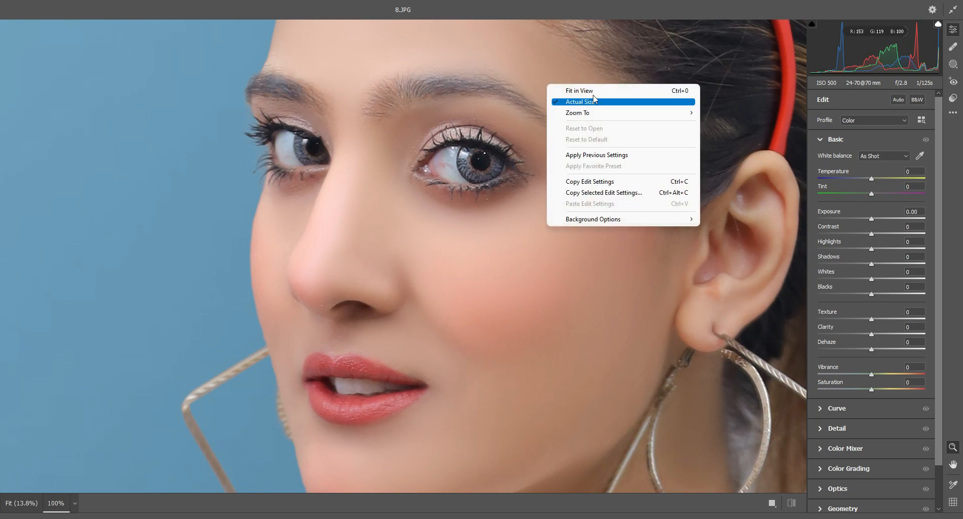
mouse_move(602, 113)
click(737, 146)
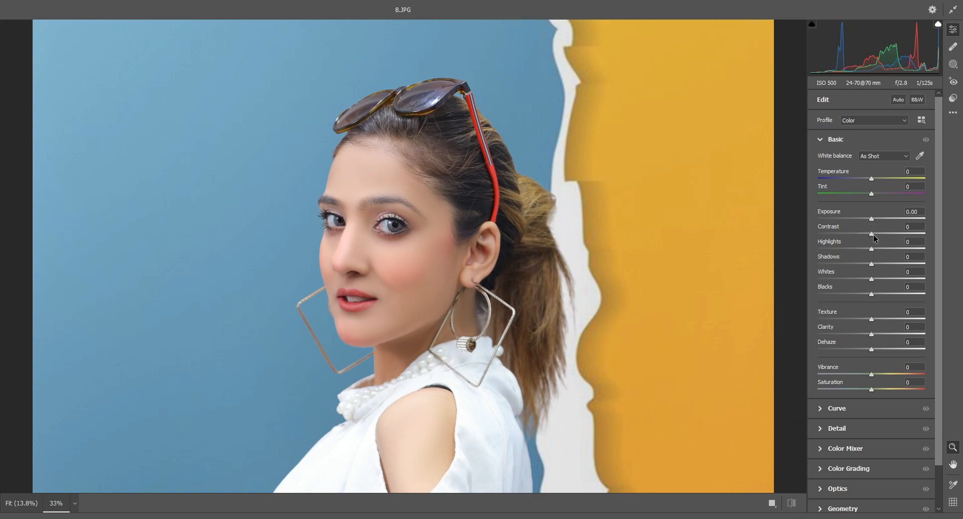
drag(874, 238, 862, 294)
drag(874, 335, 875, 319)
drag(875, 375, 886, 375)
Compare the whole photo before and after the Basic adjustments
right_click(485, 115)
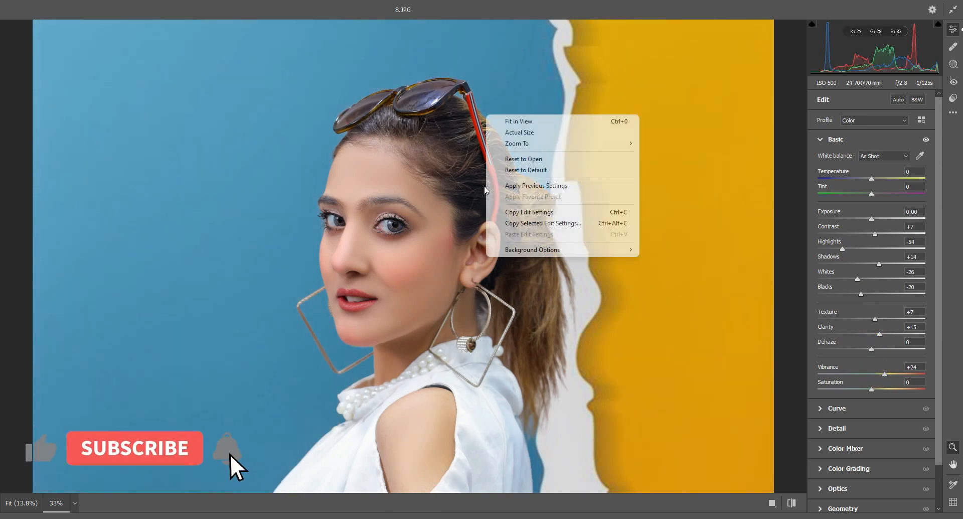
click(507, 121)
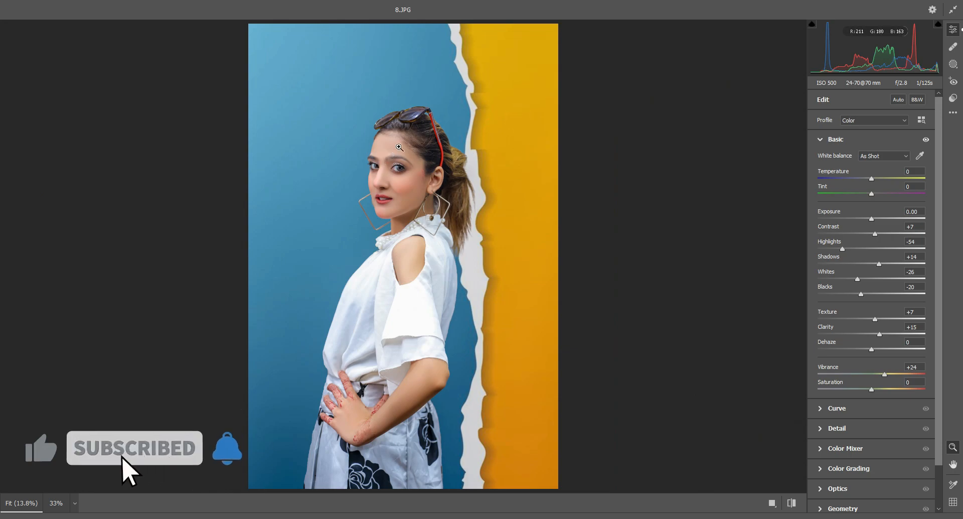
key(p)
key(p)
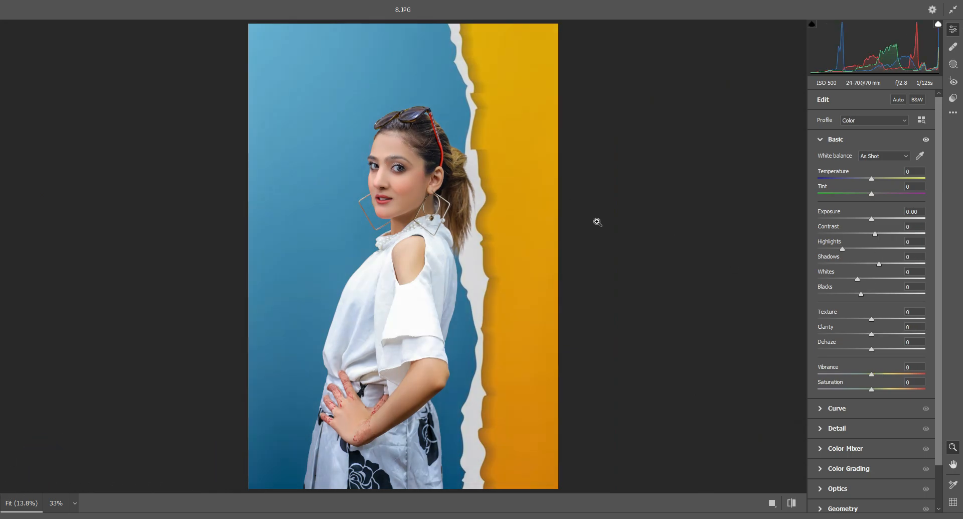
key(p)
key(p)
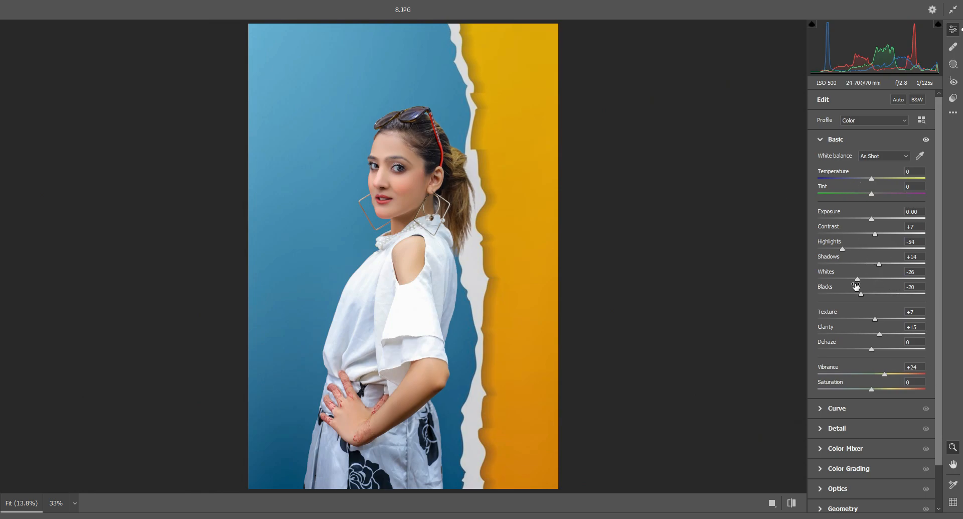
Adjust the parametric tone curve to Highlights +7, Lights +7, Darks -10 and Shadows +26
click(836, 409)
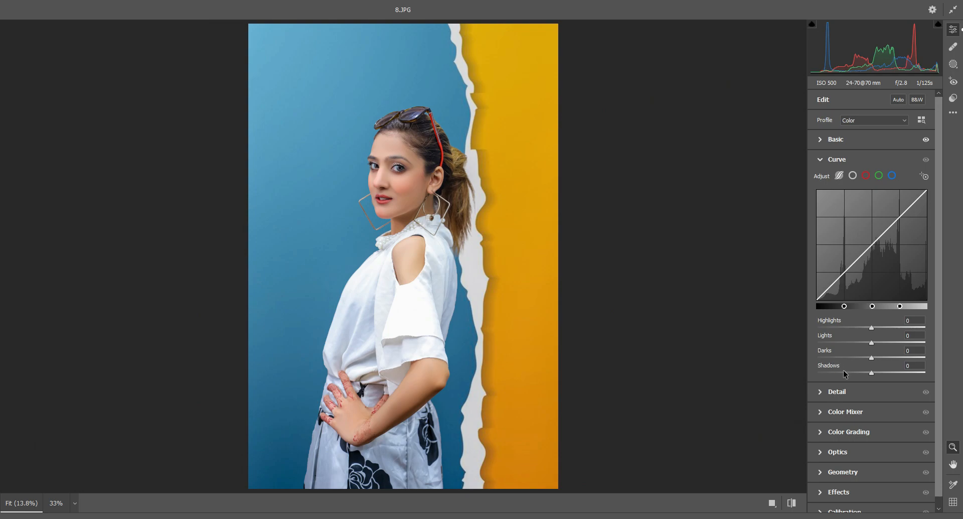
drag(872, 329, 817, 344)
click(858, 344)
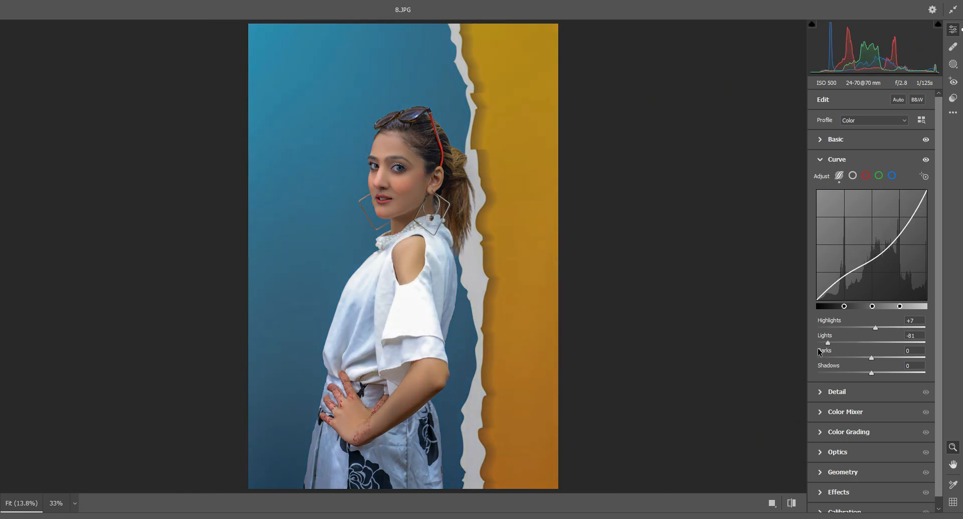
click(877, 344)
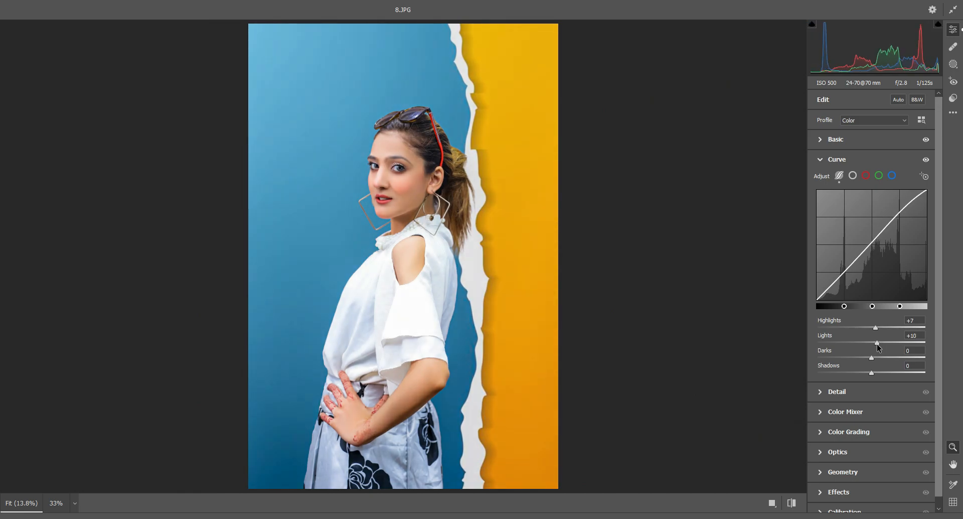
click(875, 344)
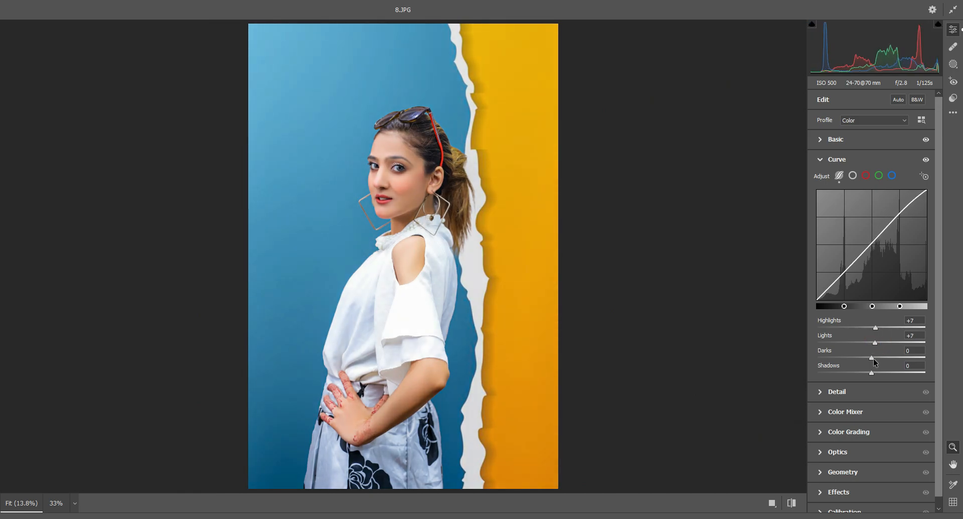
drag(871, 358, 886, 374)
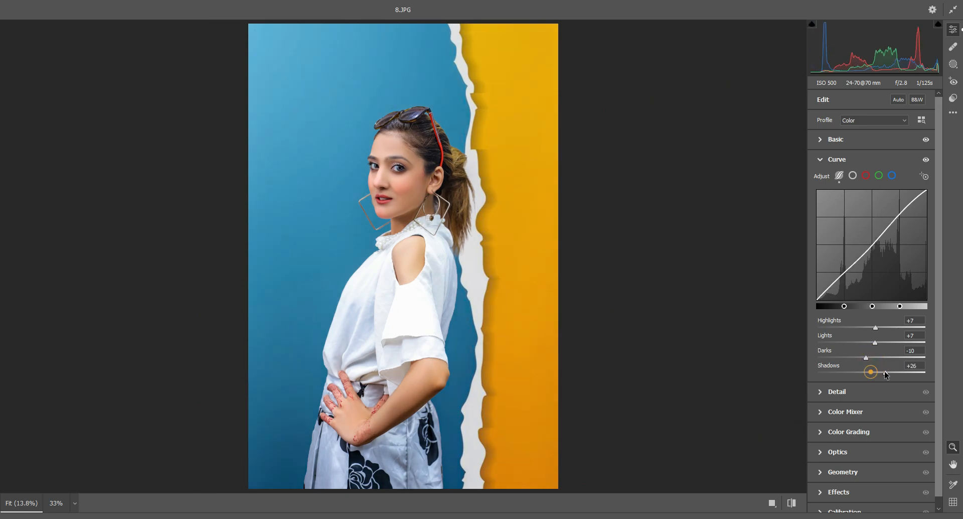
Set Noise Reduction to 20 and darken the photo's edges with a negative Vignetting effect
click(843, 392)
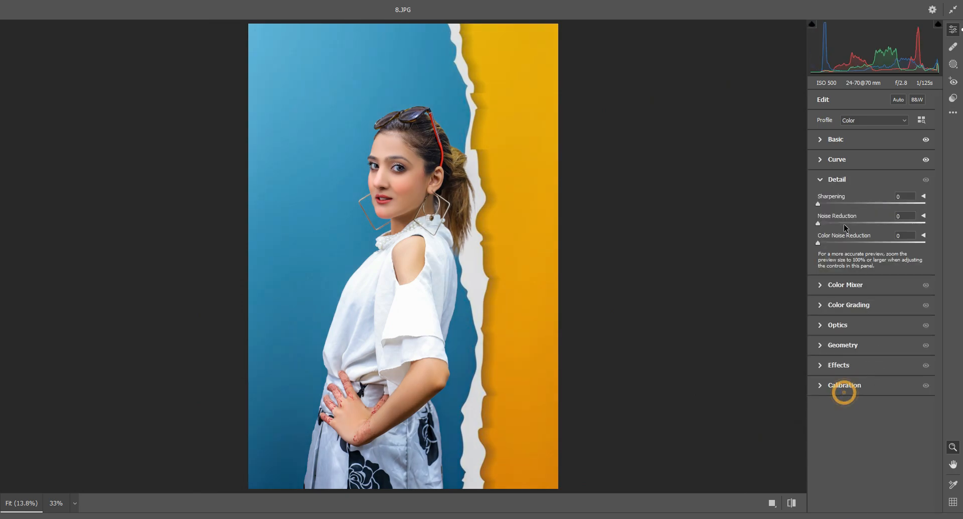
click(841, 284)
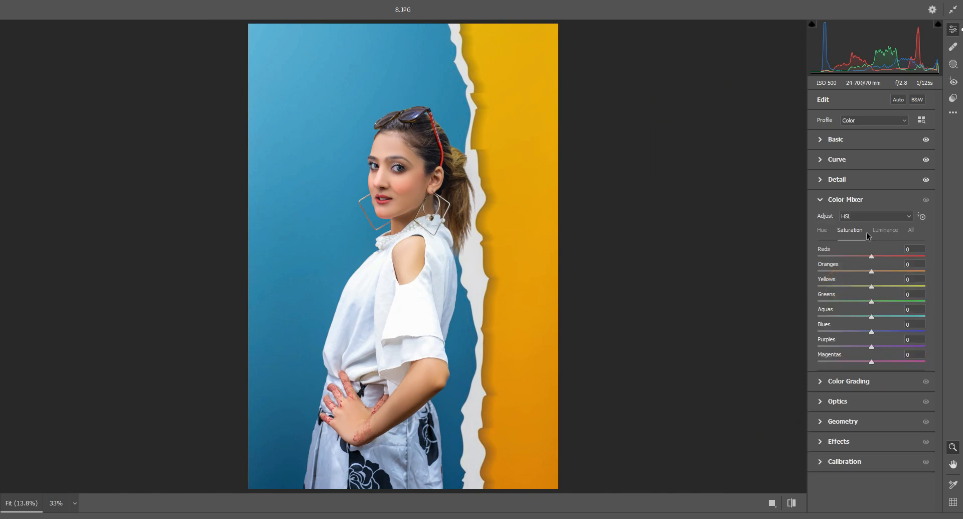
click(851, 443)
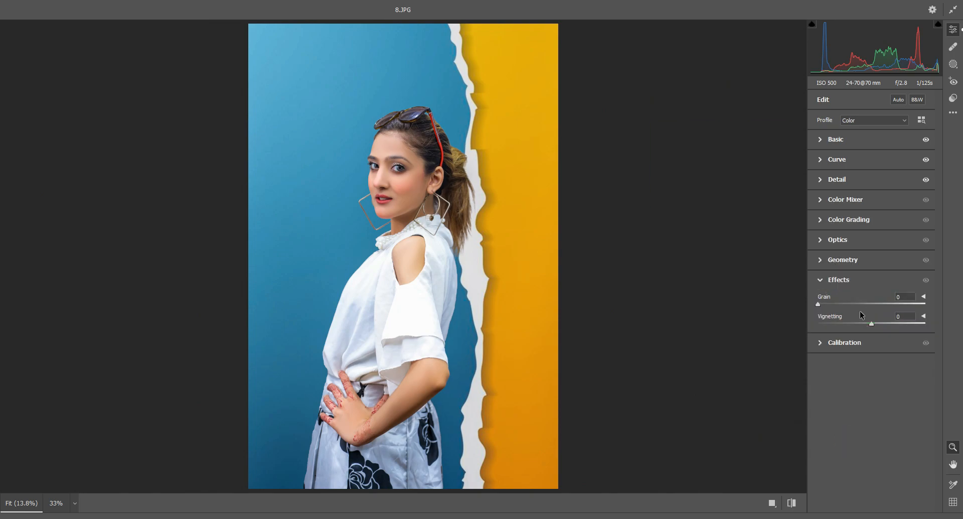
drag(859, 322, 853, 324)
click(837, 239)
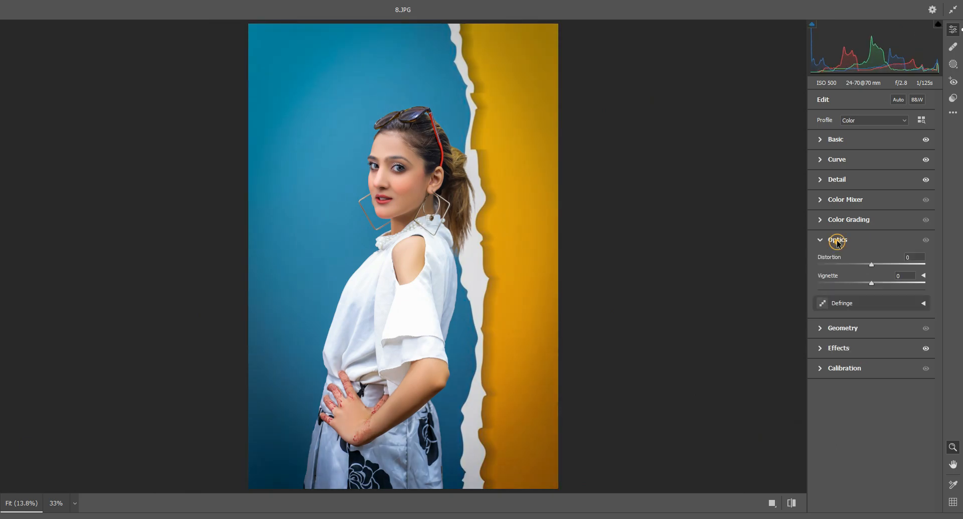
Shift the blue backdrop towards teal by setting the Blues to saturation +21 and hue -16 in the Color Mixer
click(842, 198)
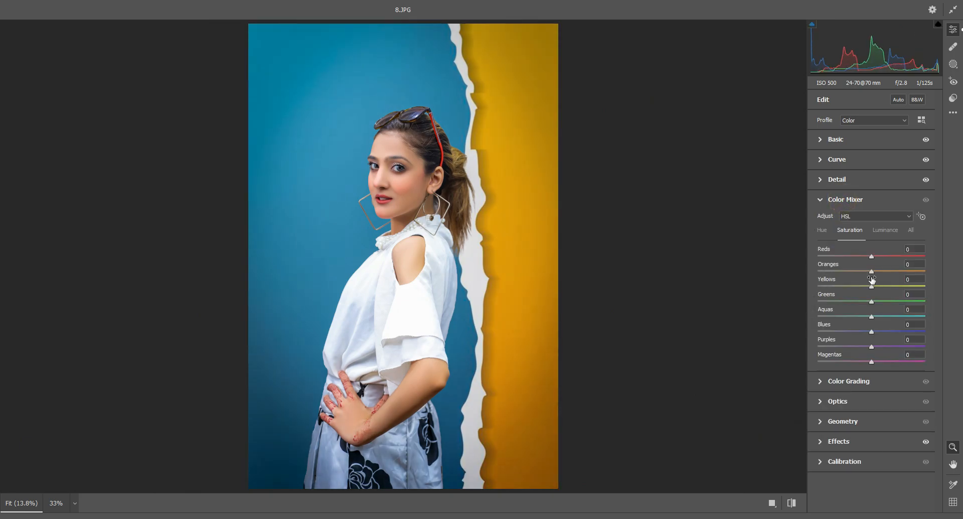
drag(871, 331, 843, 333)
click(823, 230)
drag(938, 332, 864, 336)
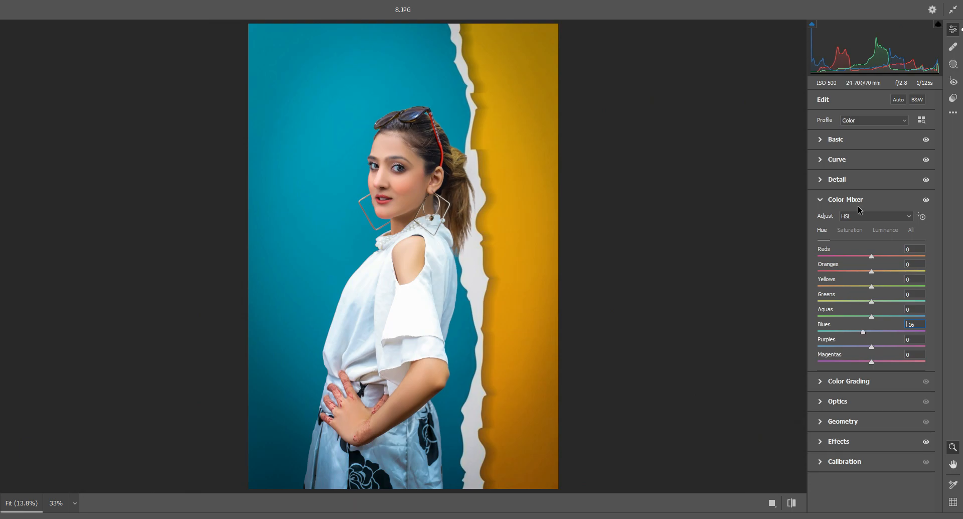
Set the Color Mixer saturation to +53 for Reds and 0 for Oranges, with the Oranges luminance at +12
click(851, 232)
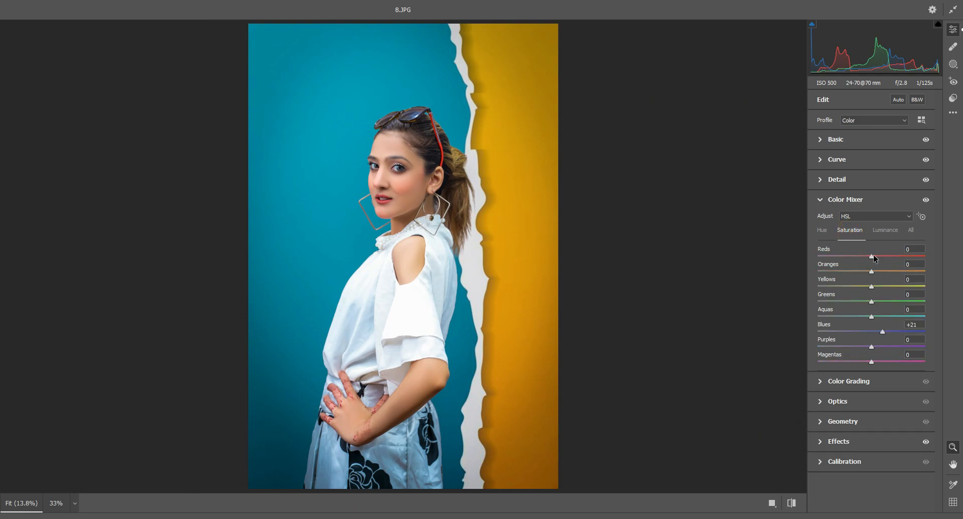
drag(898, 257, 901, 256)
click(864, 271)
click(883, 229)
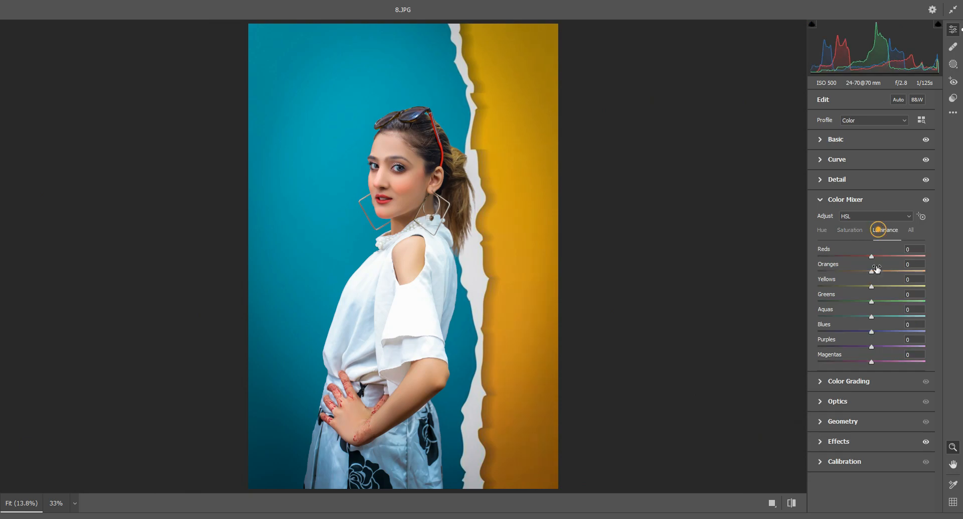
click(877, 270)
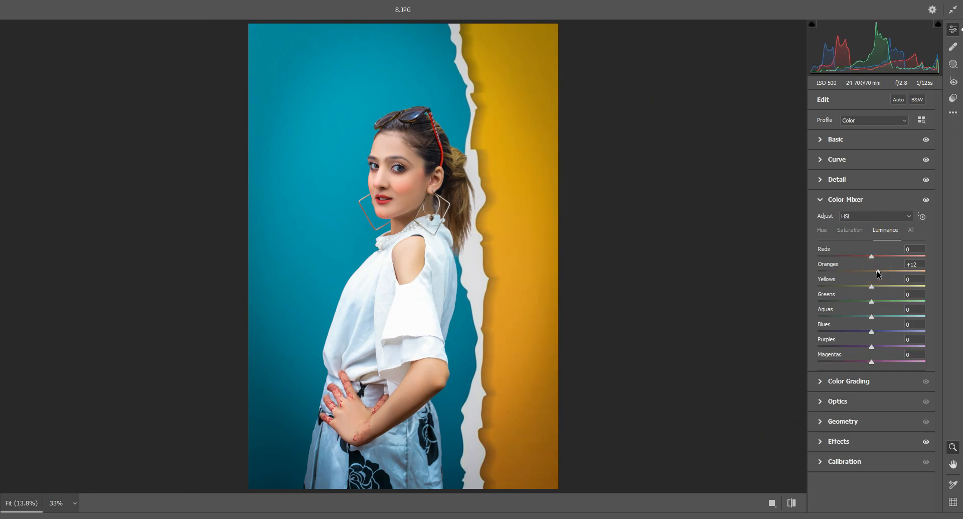
click(850, 231)
double_click(866, 270)
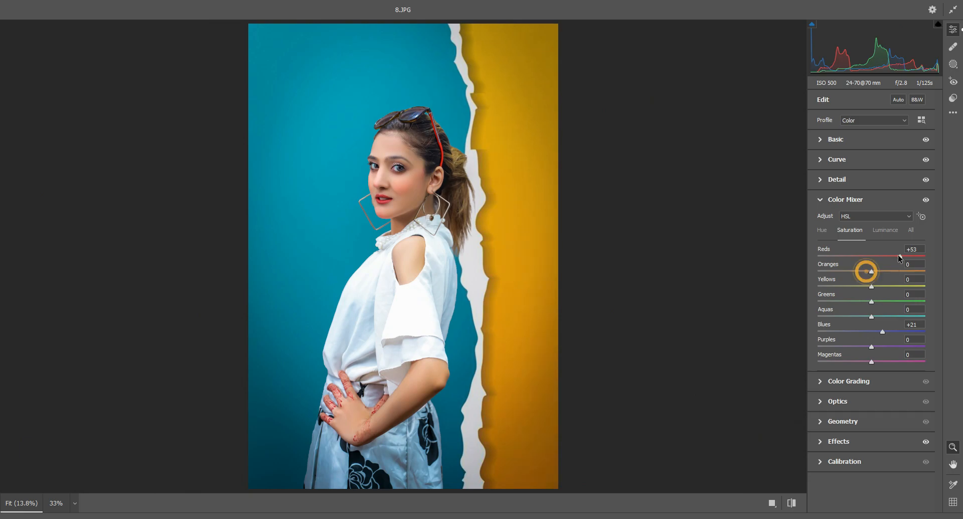
Tint the highlights to hue 90, saturation 22 and the shadows to hue 14, saturation 9 in Color Grading, and apply the Camera Raw Filter
click(853, 381)
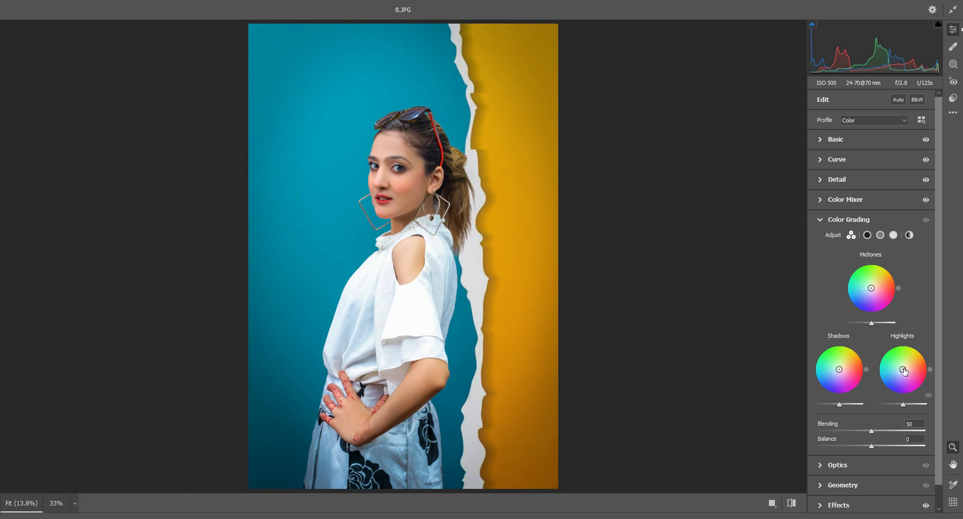
drag(903, 369, 903, 364)
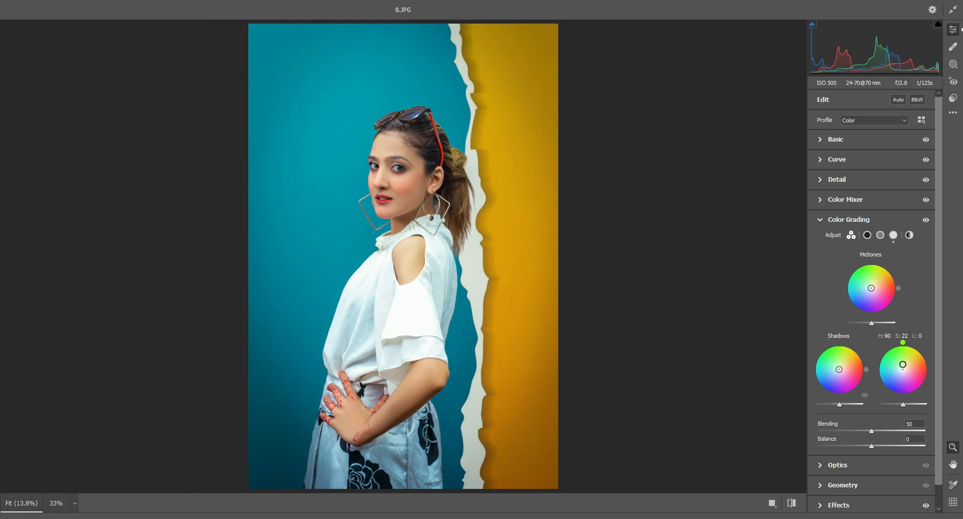
drag(839, 370, 842, 371)
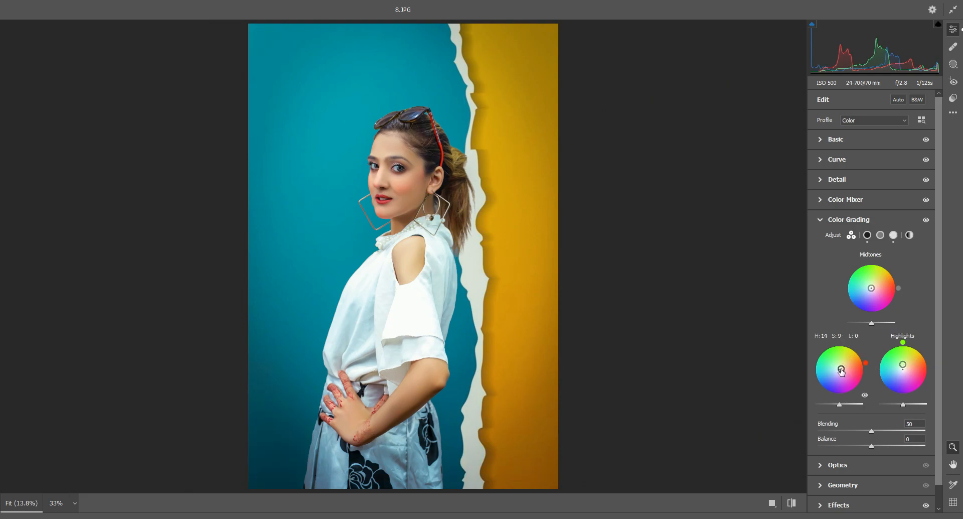
drag(438, 140, 600, 218)
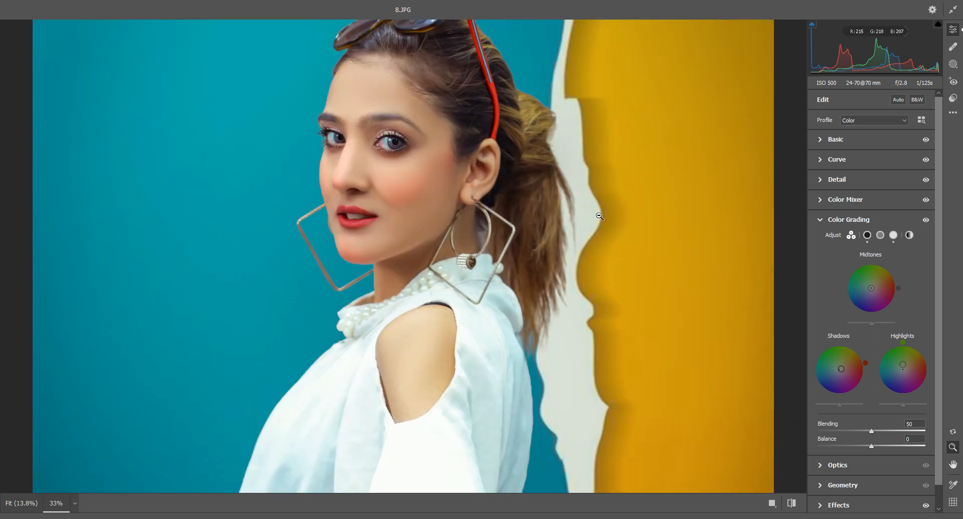
scroll(599, 215, up, 3)
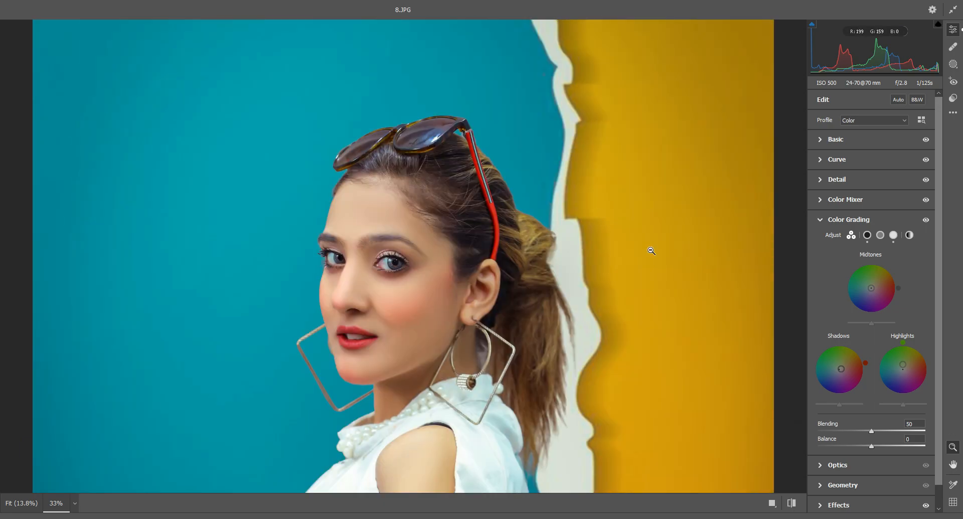
key(Return)
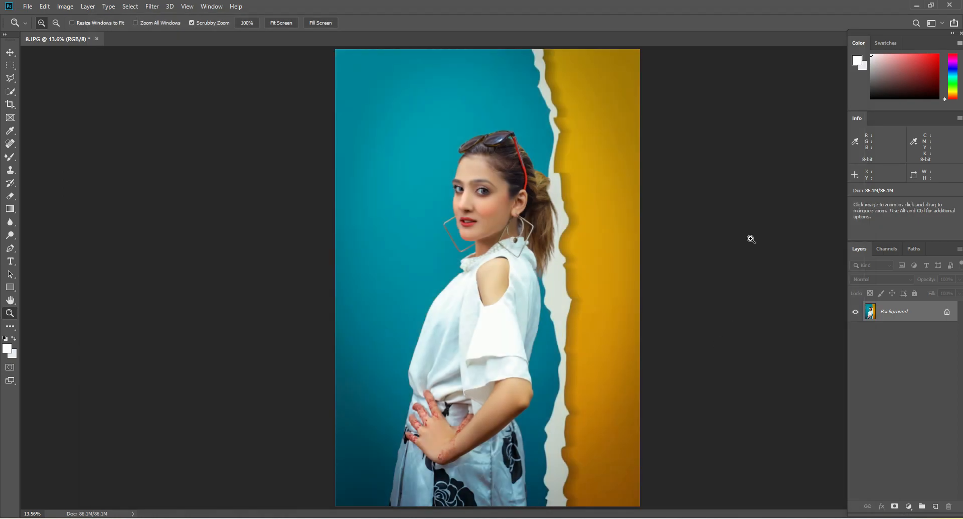
Open the graded photo in the Exposure X5 filter and accept the Product Improvement Program request
click(598, 168)
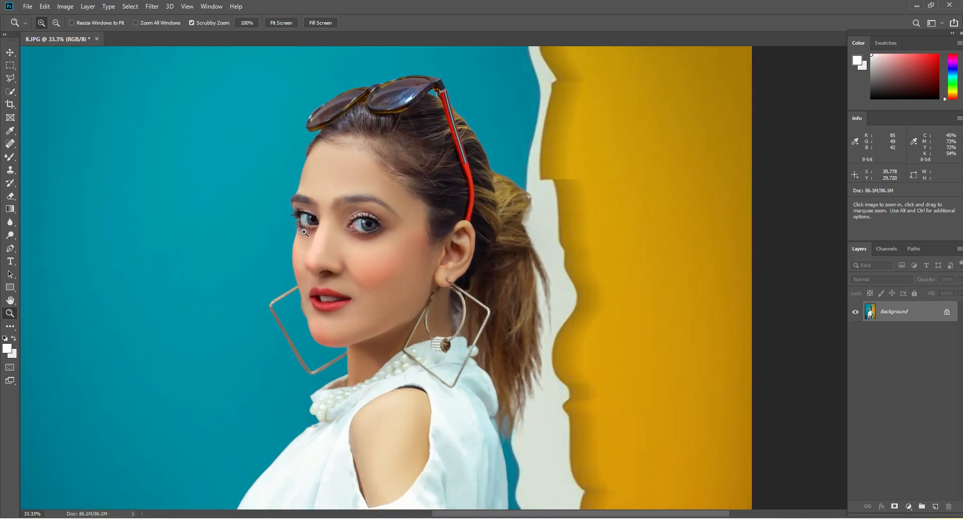
click(283, 230)
drag(332, 236, 387, 274)
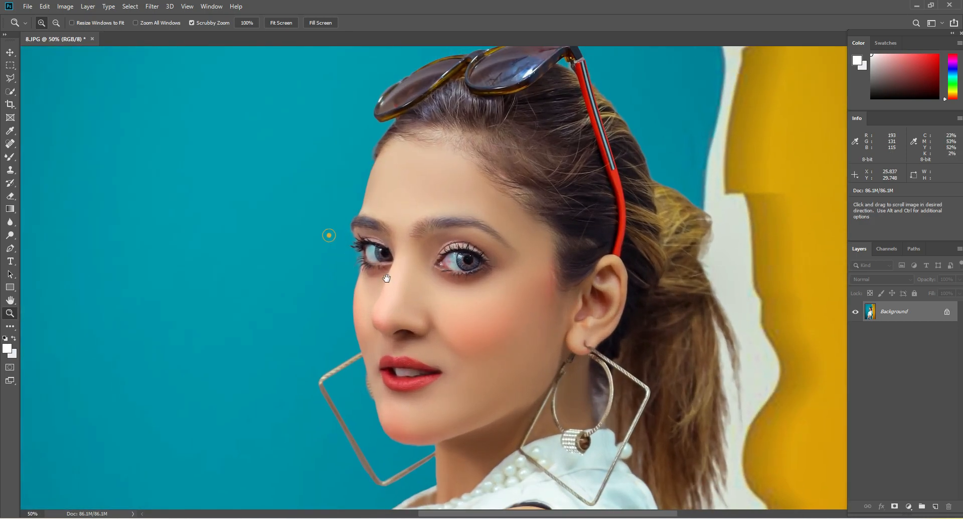
right_click(430, 215)
click(442, 221)
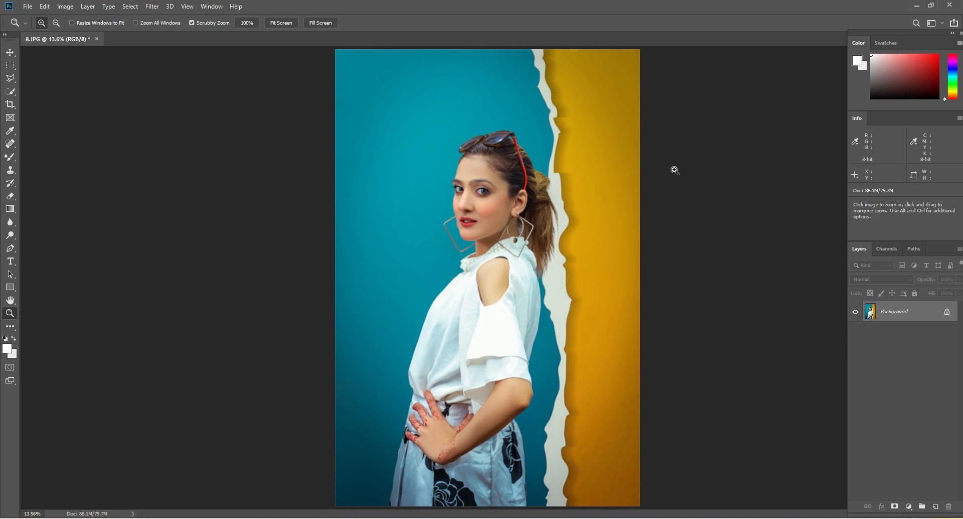
click(152, 6)
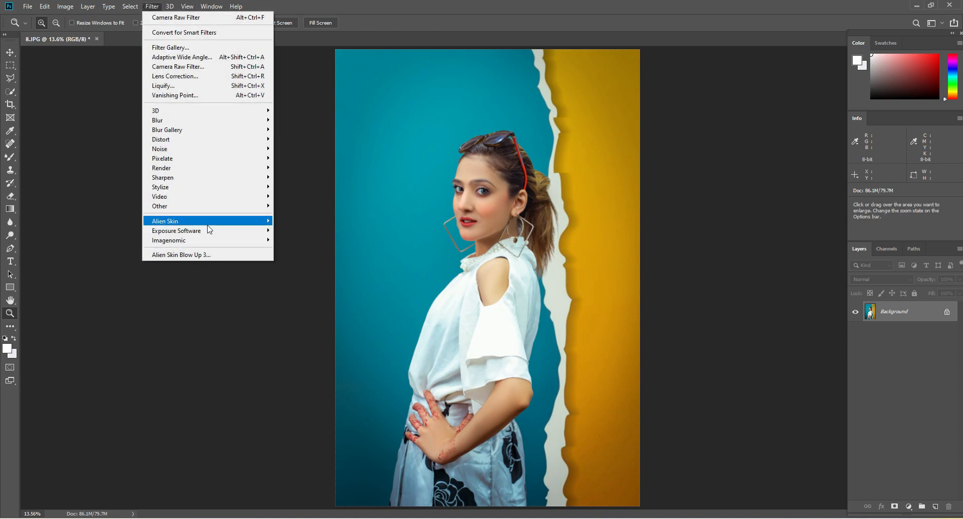
mouse_move(210, 232)
click(317, 231)
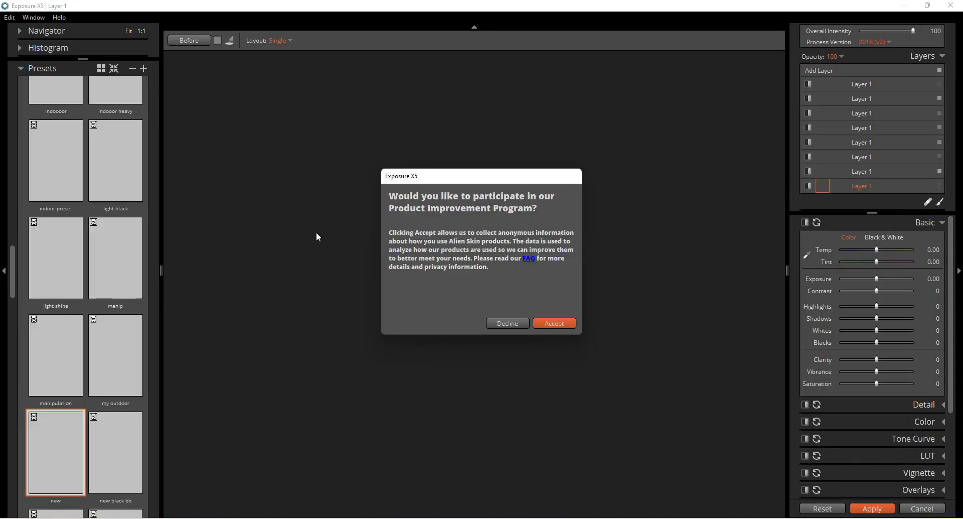
click(561, 321)
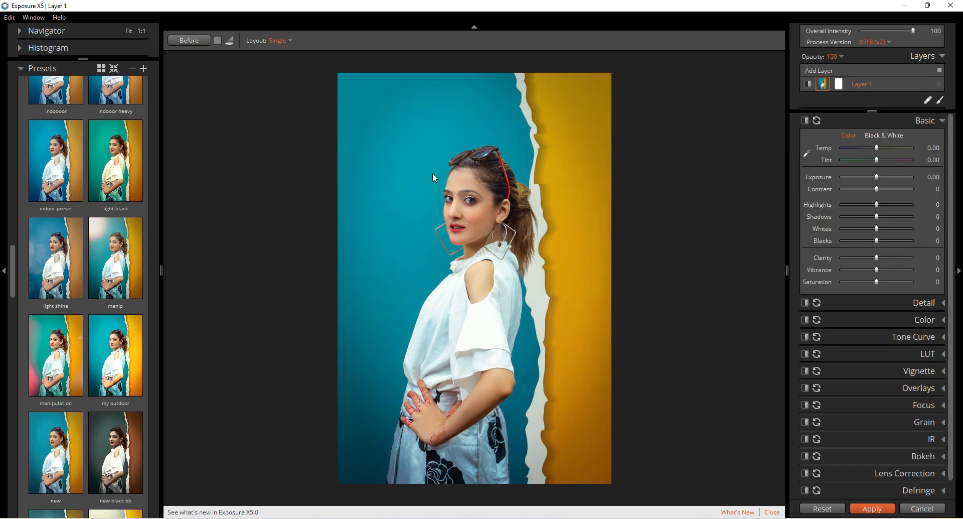
Preview the custom Exposure X5 presets on the photo and select the brnd preset
drag(163, 272, 96, 261)
scroll(95, 261, down, 5)
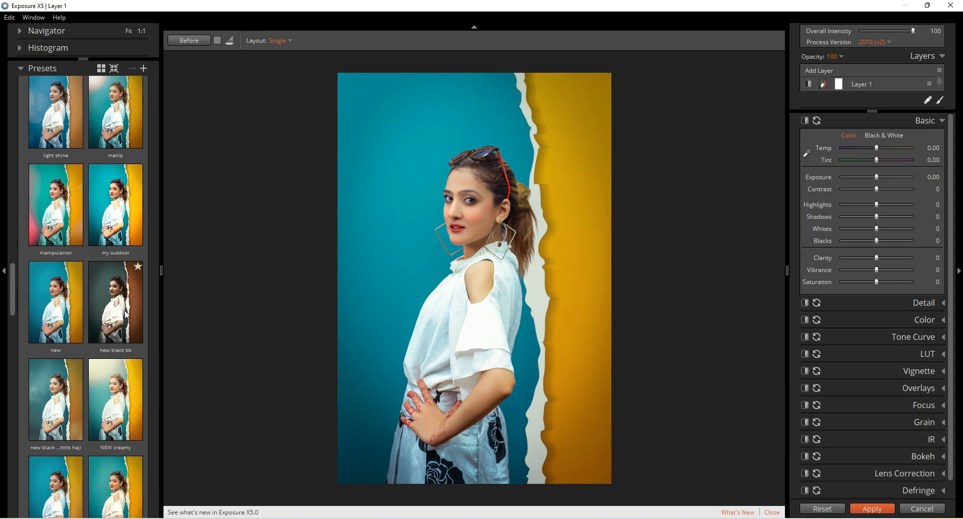
scroll(83, 327, down, 5)
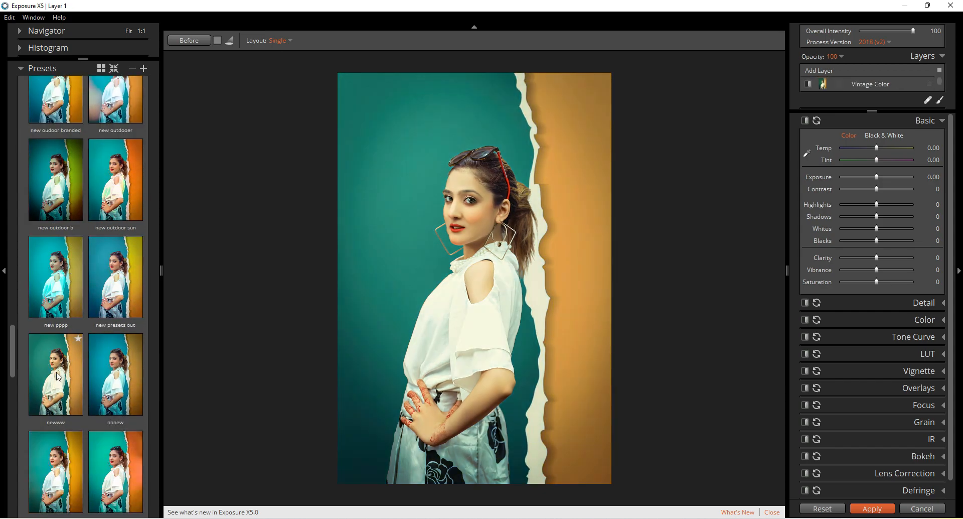
scroll(116, 352, down, 3)
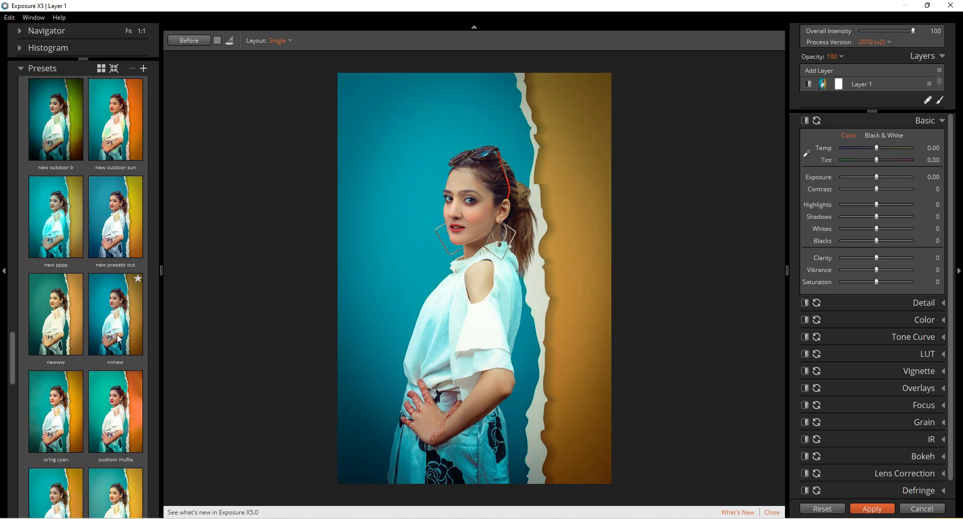
scroll(118, 337, down, 3)
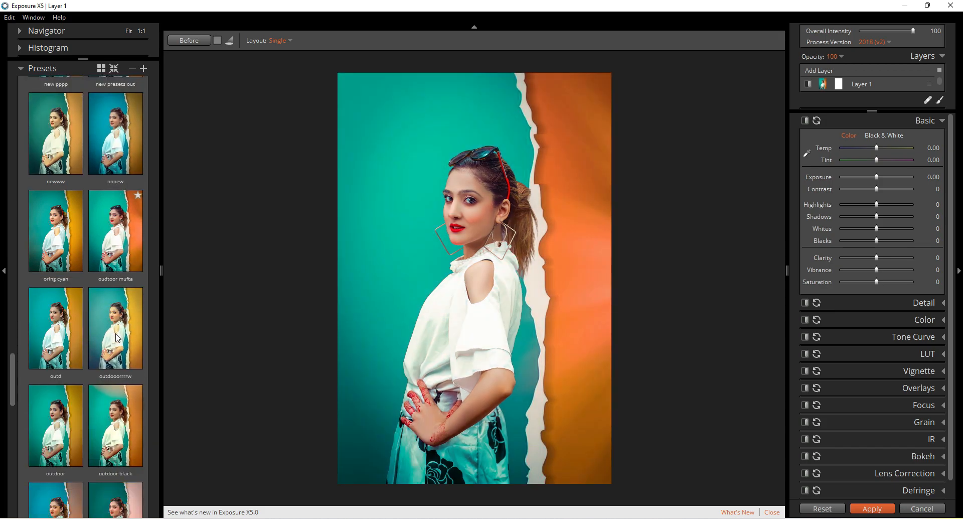
click(55, 318)
scroll(59, 351, down, 3)
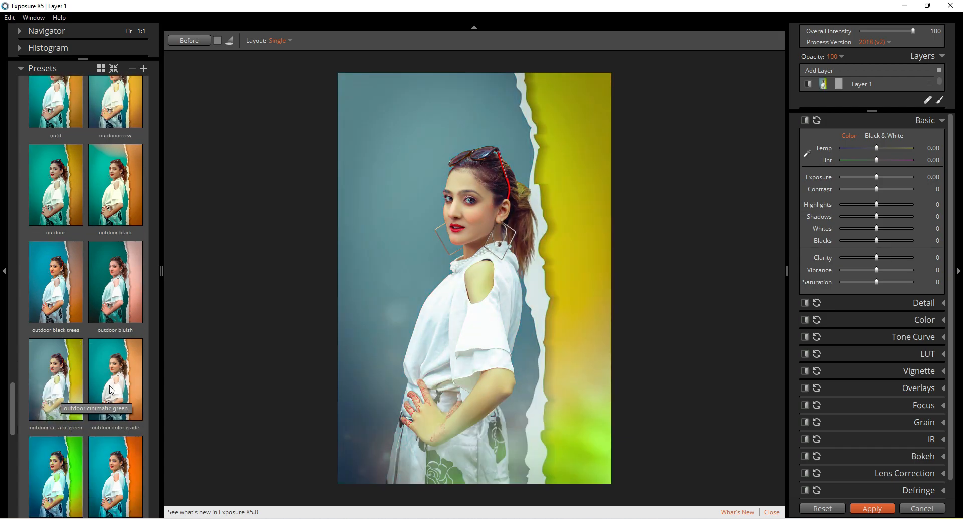
scroll(116, 385, down, 2)
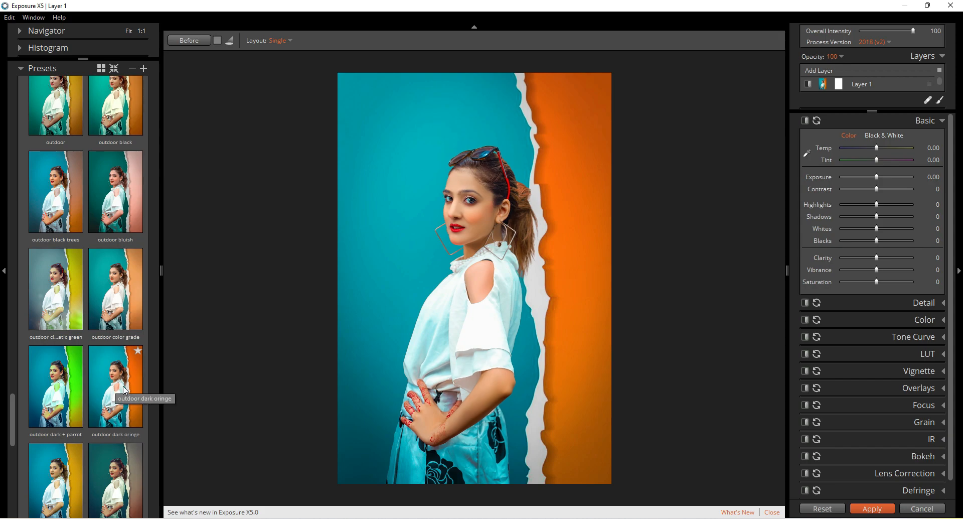
scroll(124, 390, down, 3)
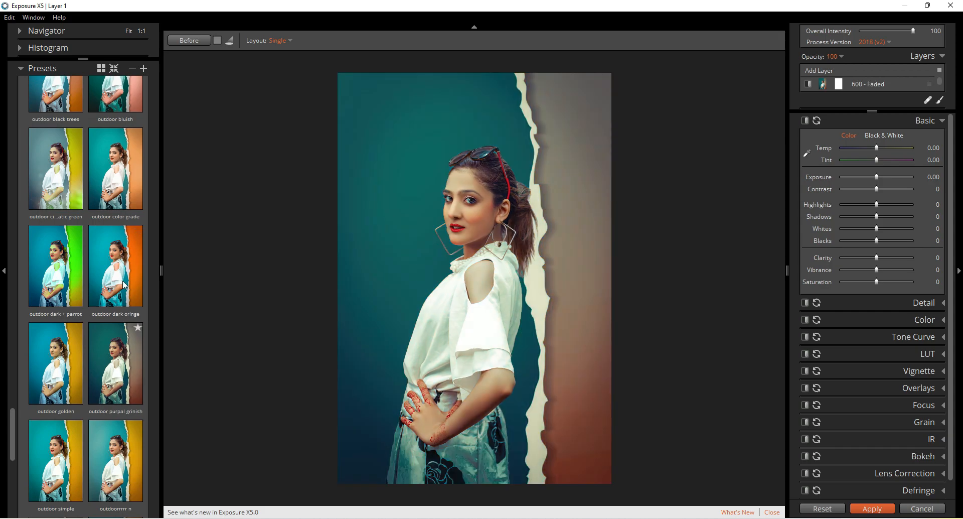
scroll(65, 345, down, 4)
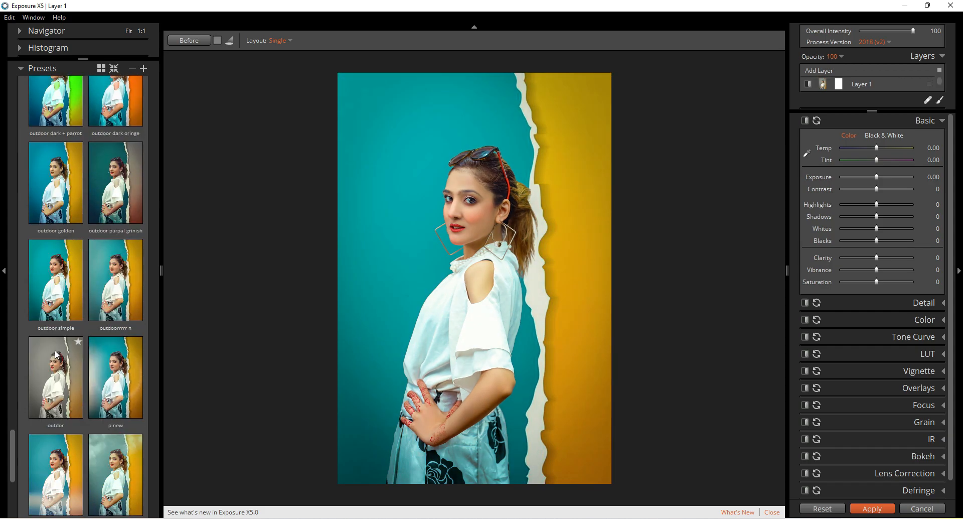
scroll(100, 369, down, 3)
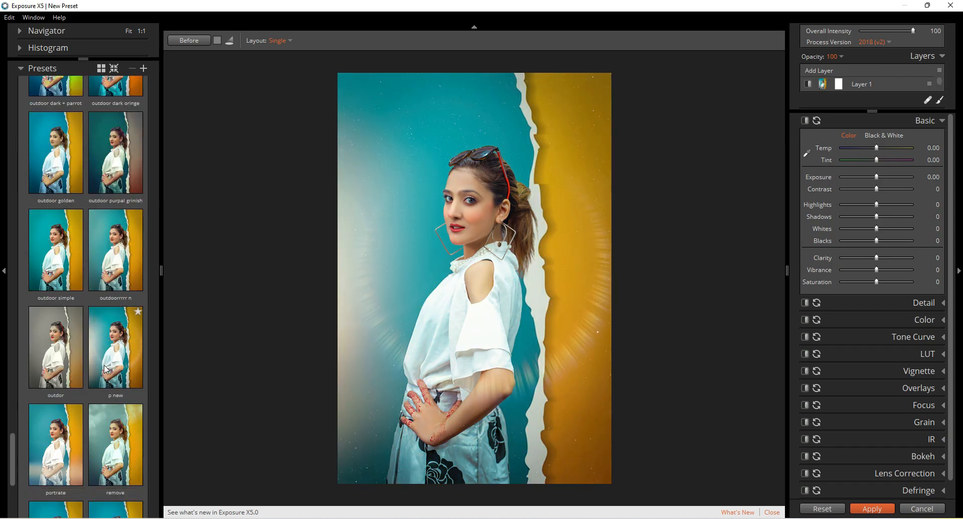
scroll(101, 351, down, 3)
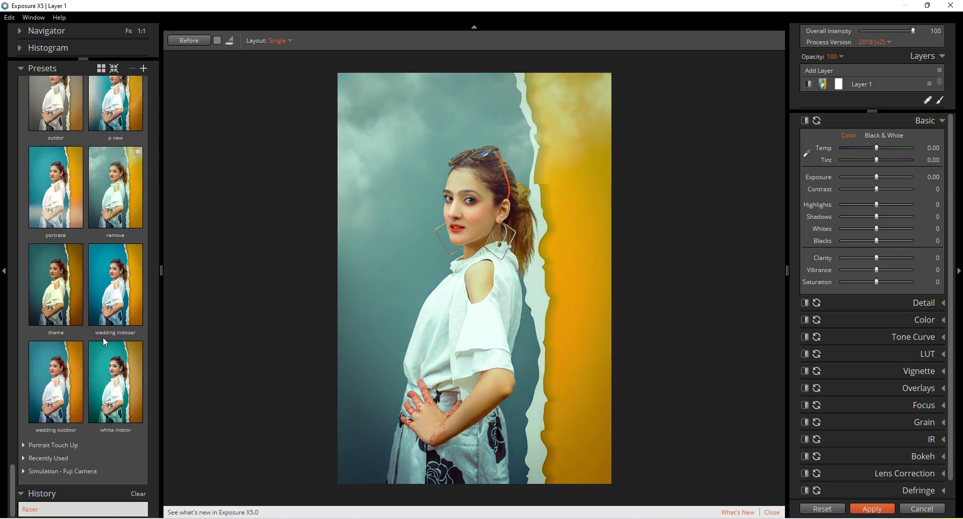
scroll(81, 354, up, 10)
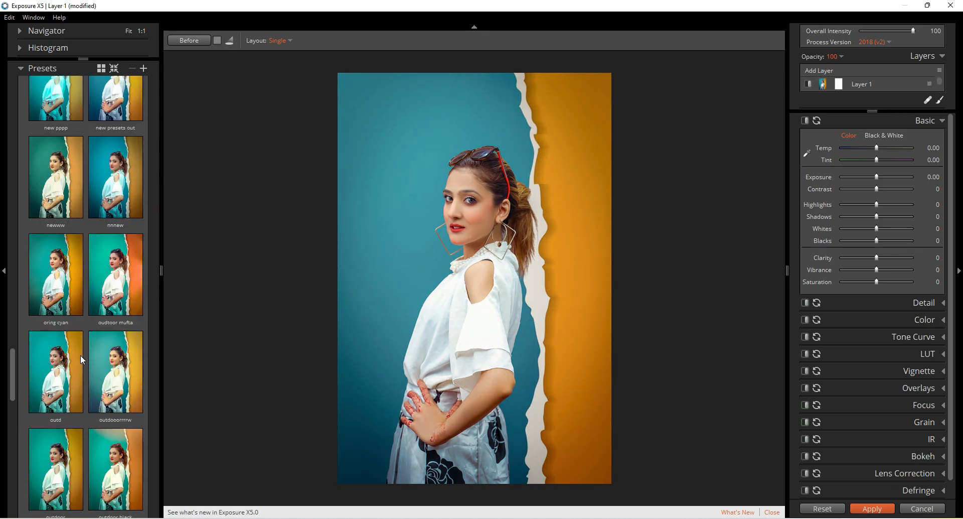
scroll(80, 355, up, 10)
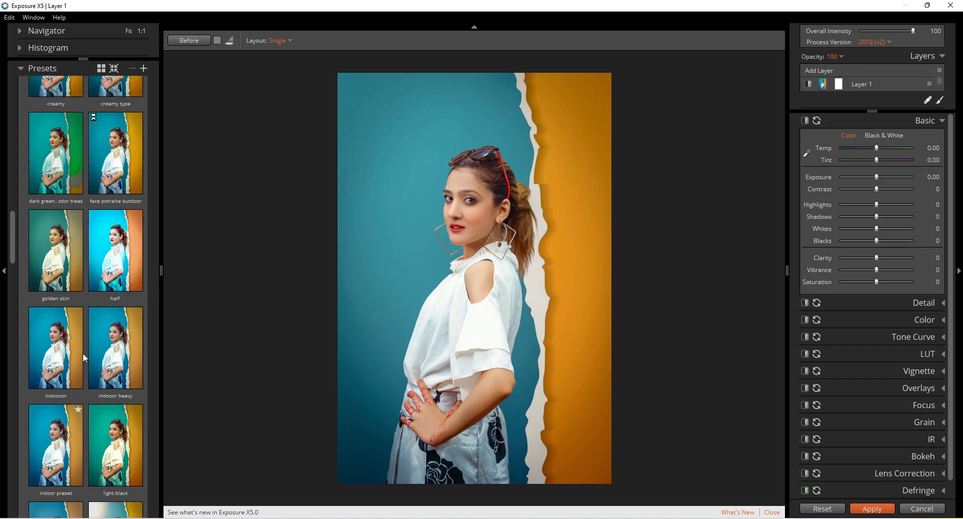
click(83, 353)
scroll(76, 342, up, 3)
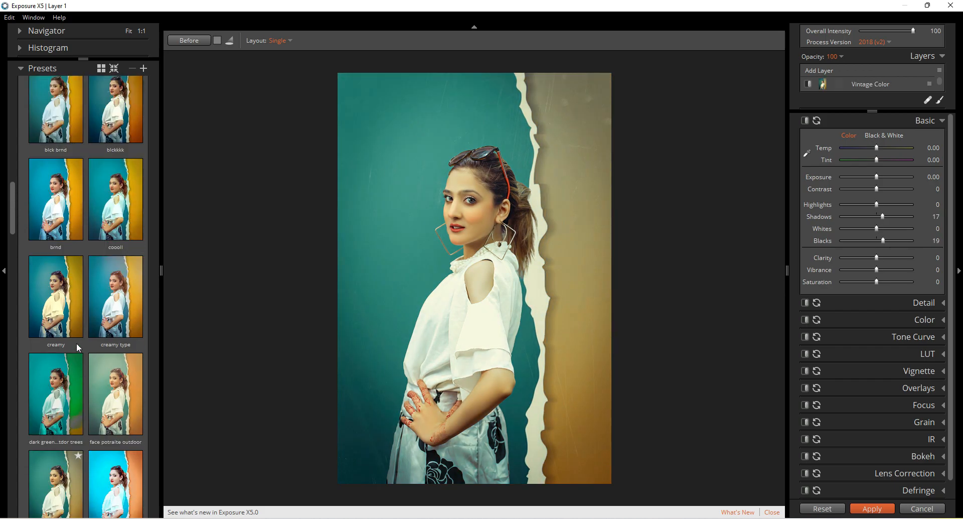
click(53, 262)
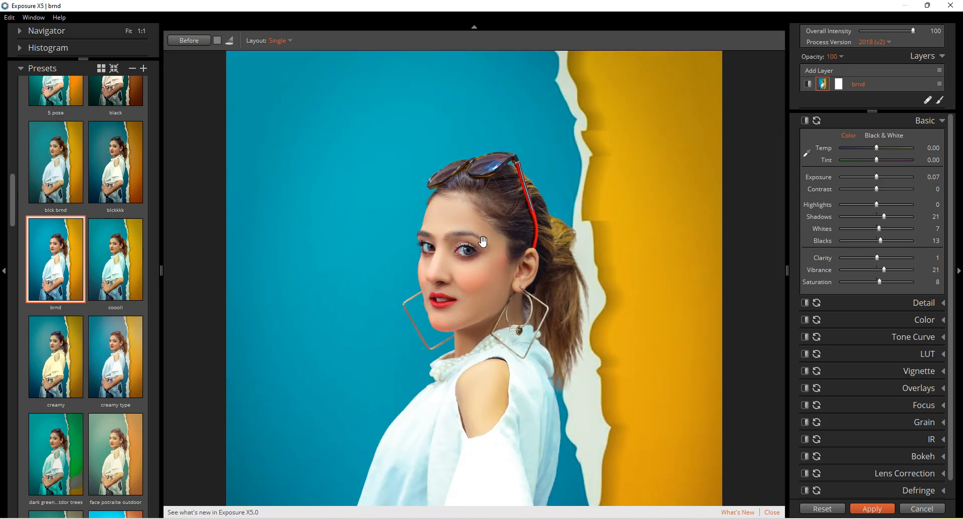
Compare the portrait before and after the brnd preset at closer zoom, and apply the Exposure X5 effect to the photo
scroll(482, 242, up, 3)
scroll(371, 146, down, 3)
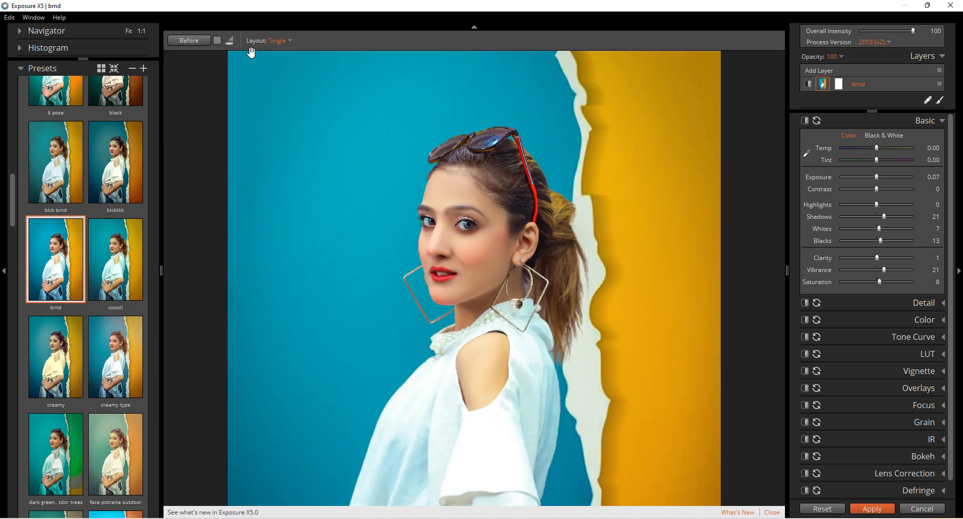
click(182, 39)
click(182, 39)
click(182, 40)
click(182, 39)
click(181, 39)
click(181, 39)
scroll(483, 231, up, 2)
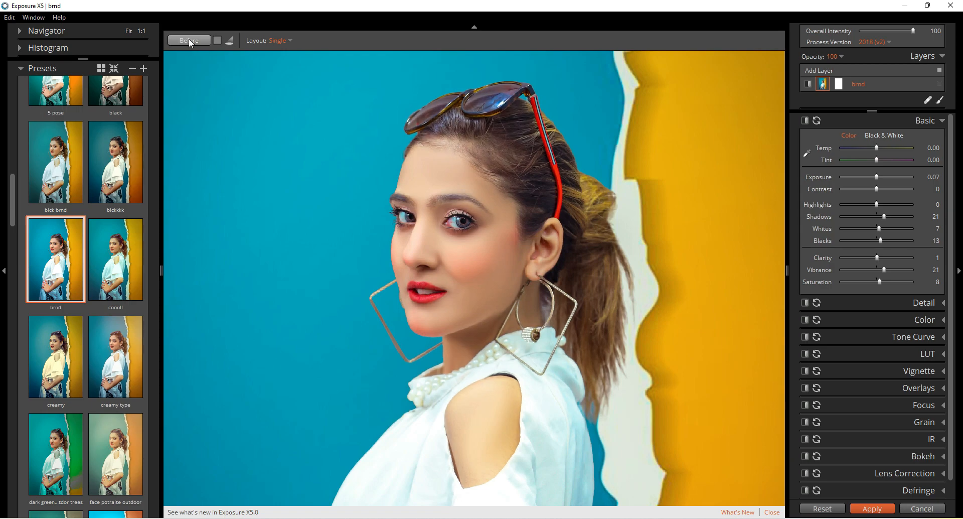
click(189, 40)
click(189, 39)
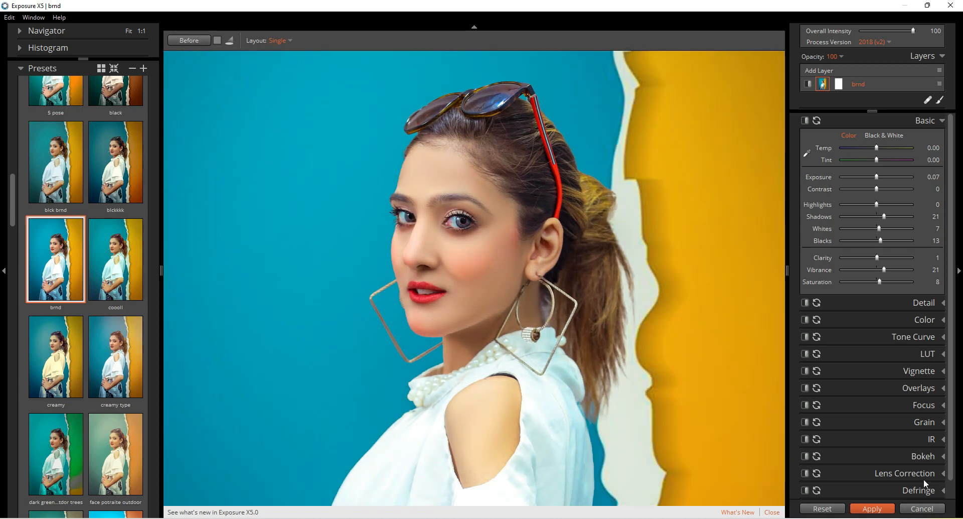
click(873, 508)
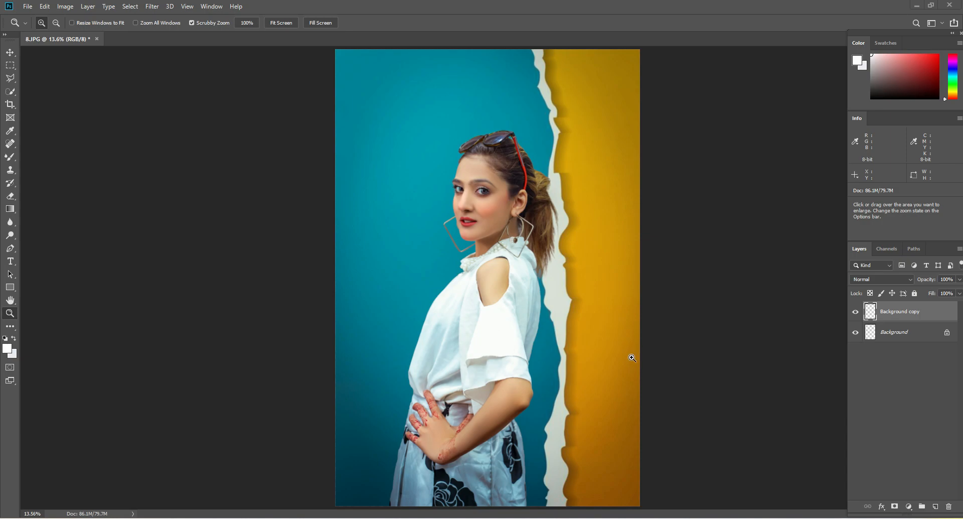
click(527, 115)
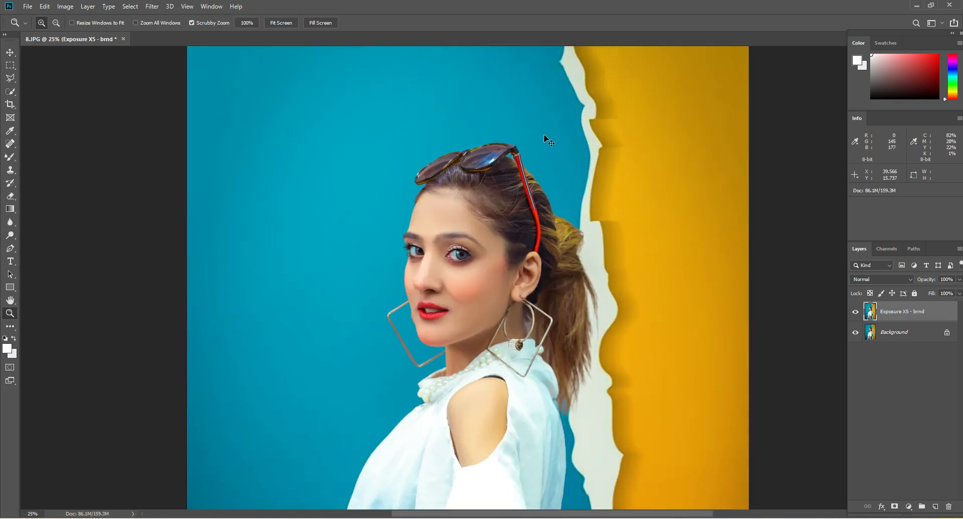
Save the graded photo to the Desktop under the file name 82 in JPEG format
key(ctrl+s)
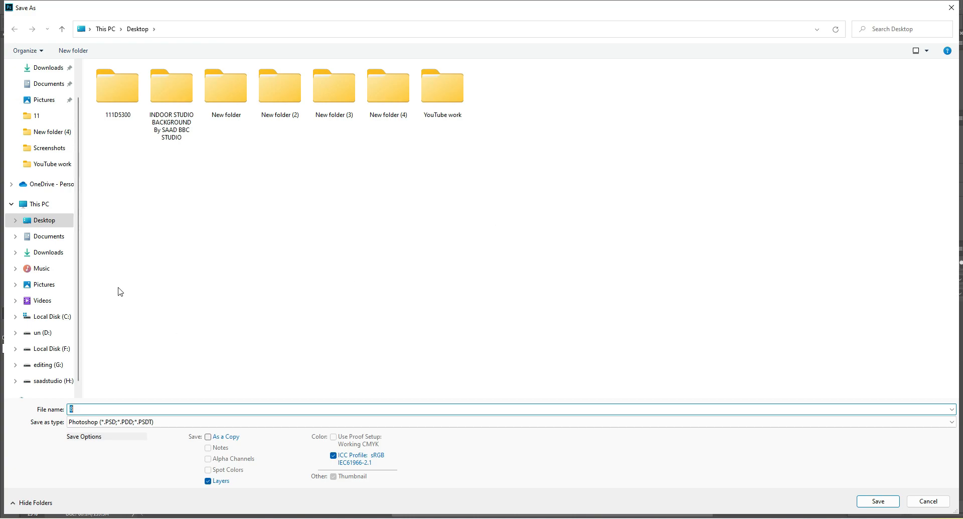
click(48, 219)
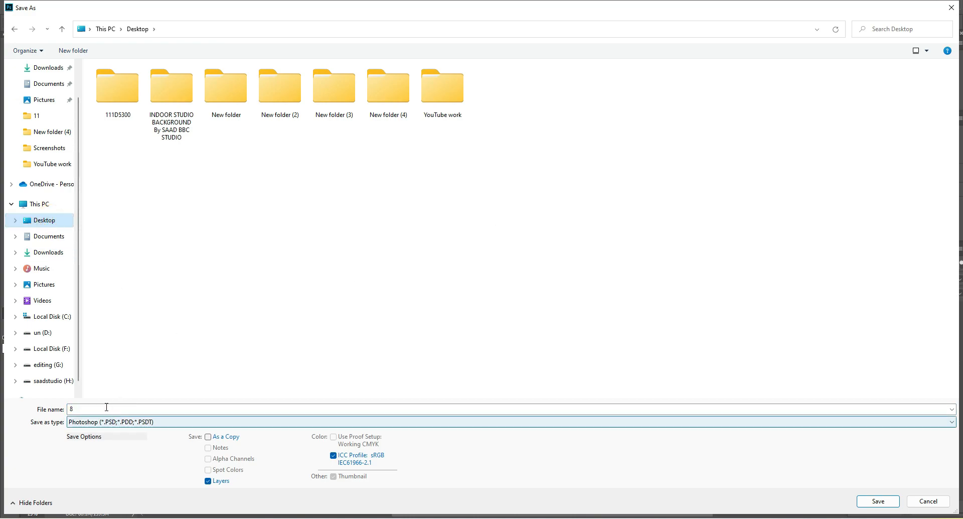
click(104, 409)
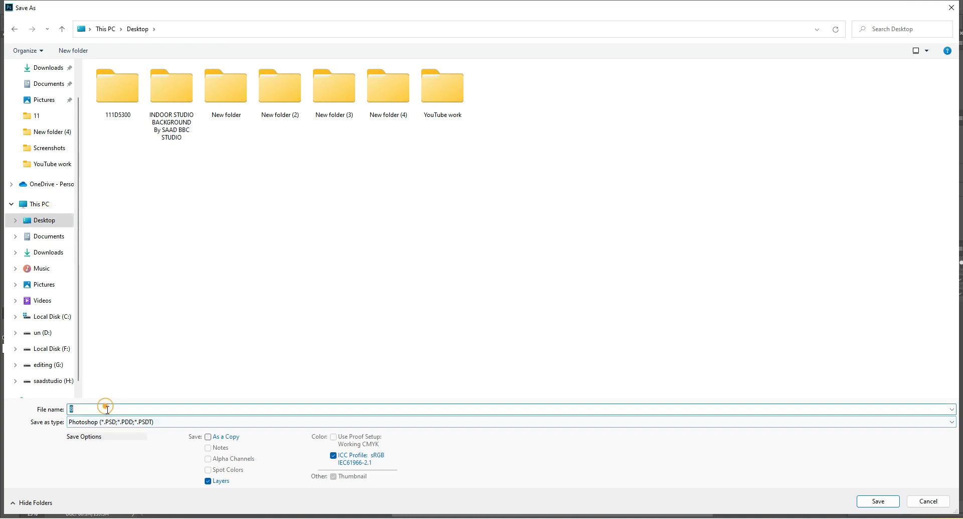
click(154, 409)
text(2)
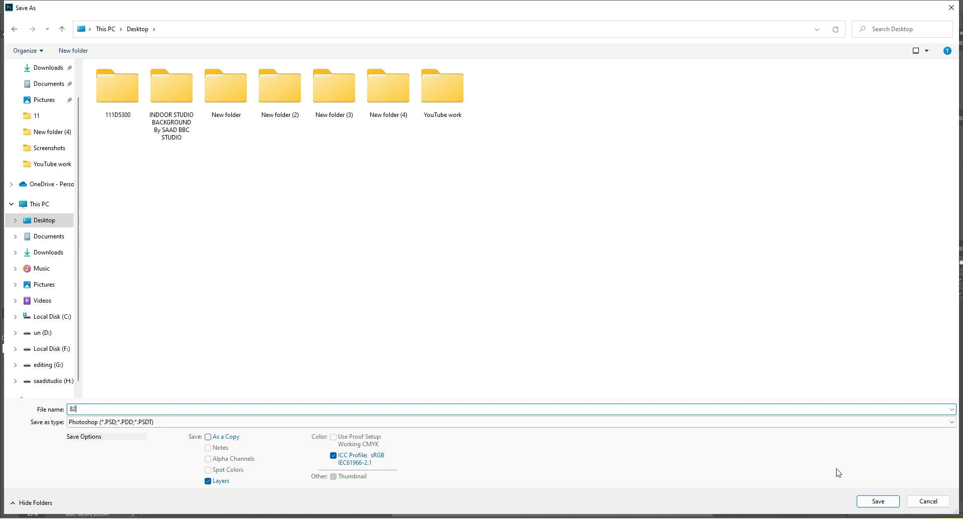
click(679, 421)
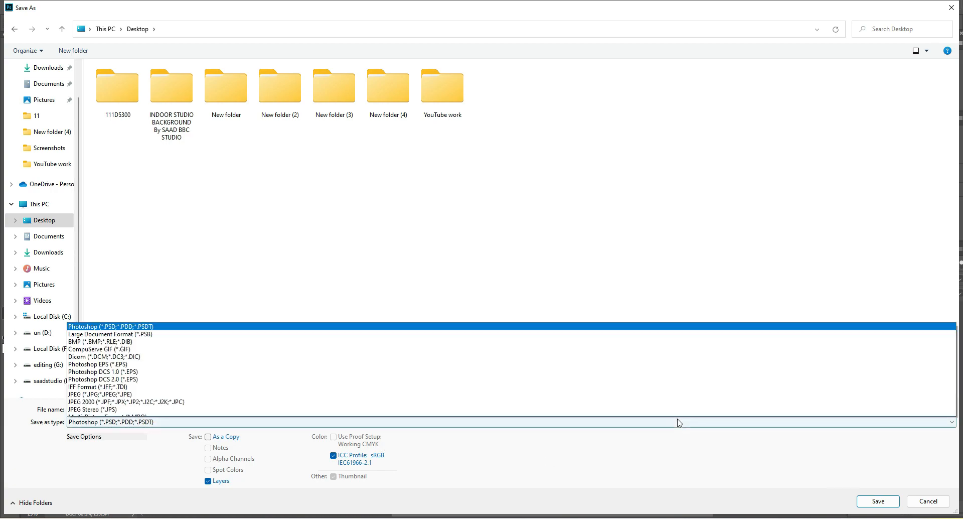
click(215, 323)
key(Return)
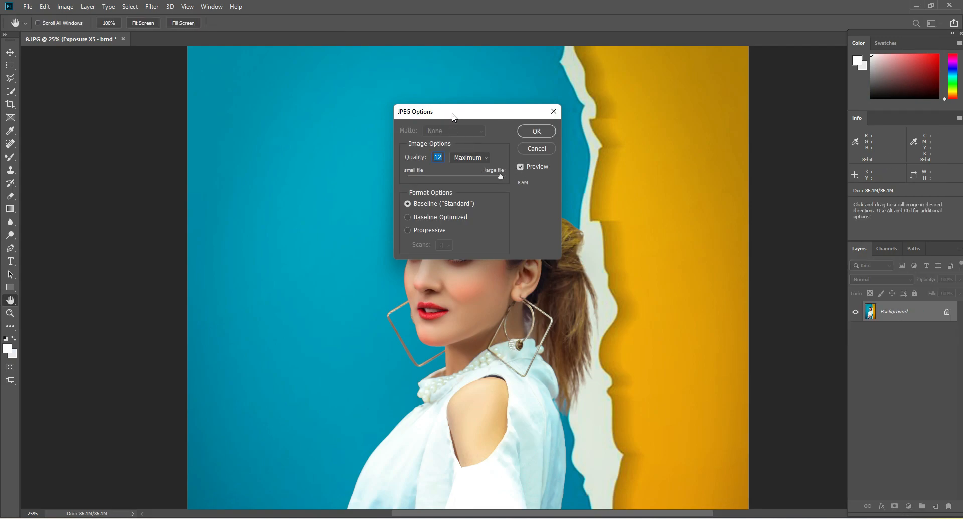
Accept the JPEG options with Maximum quality 12 and Baseline ("Standard") format to finish the export
drag(453, 116, 362, 147)
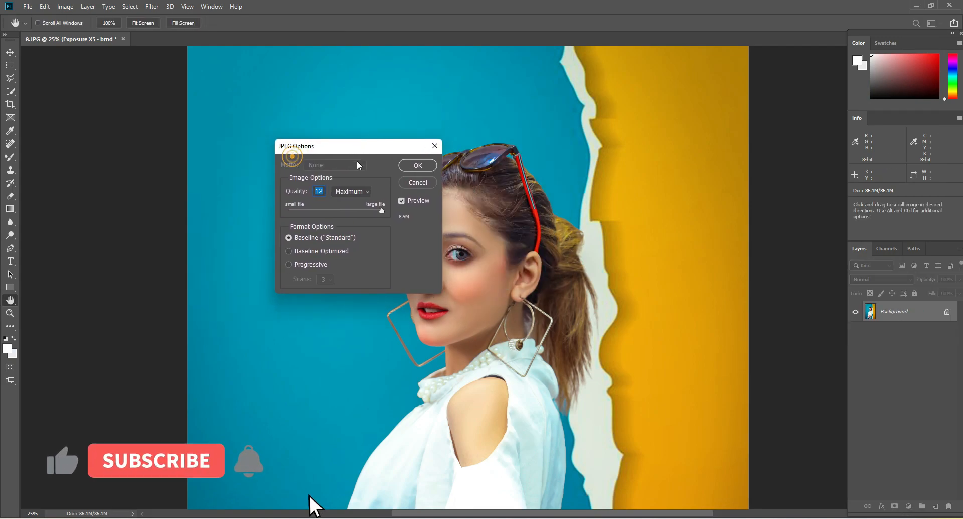
click(317, 210)
drag(319, 211, 306, 213)
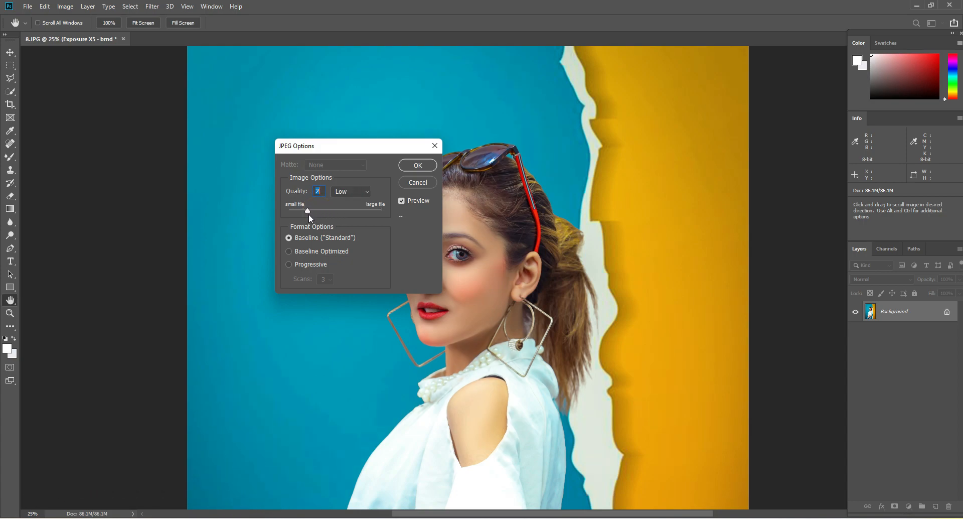
click(417, 167)
key(z)
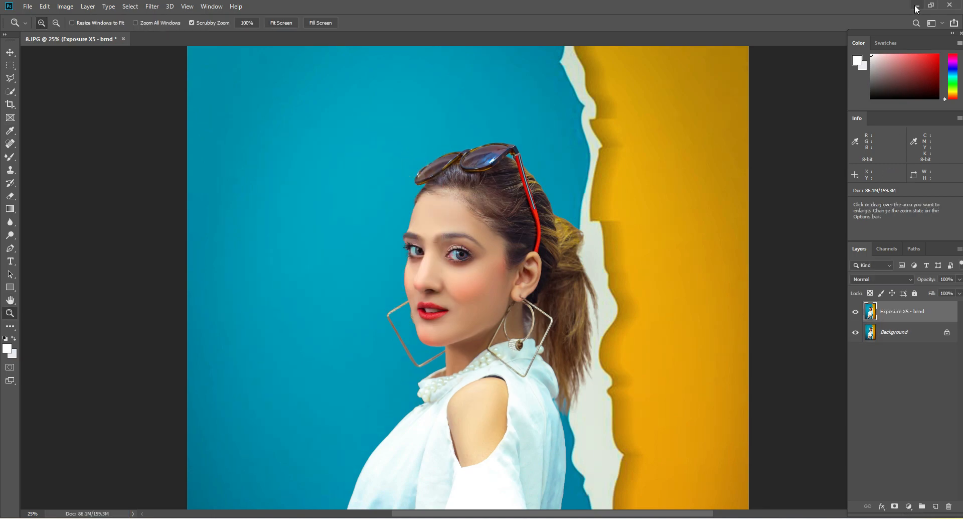
Switch to the desktop, close the background folder, open the exported 82.jpg in Photos and narrow its window to leave room beside it
click(918, 7)
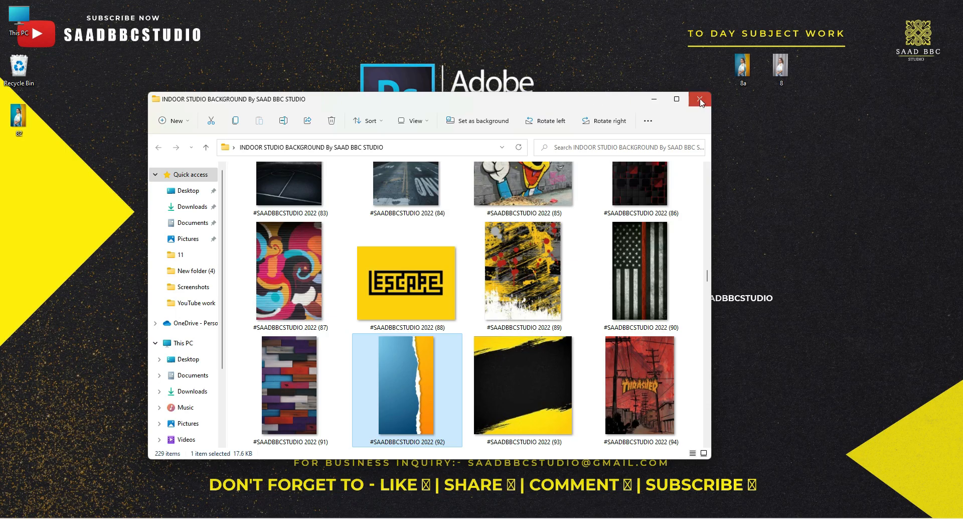
click(700, 98)
double_click(39, 120)
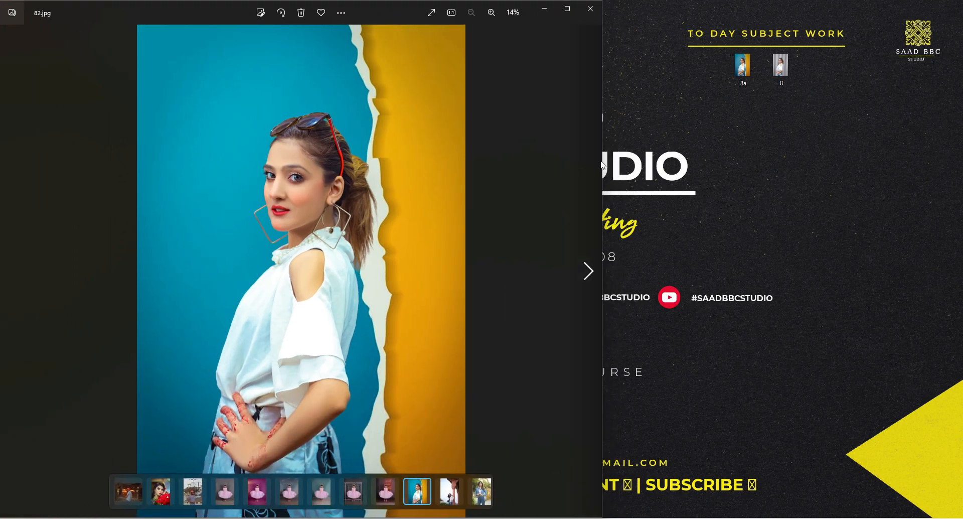
drag(602, 159, 454, 159)
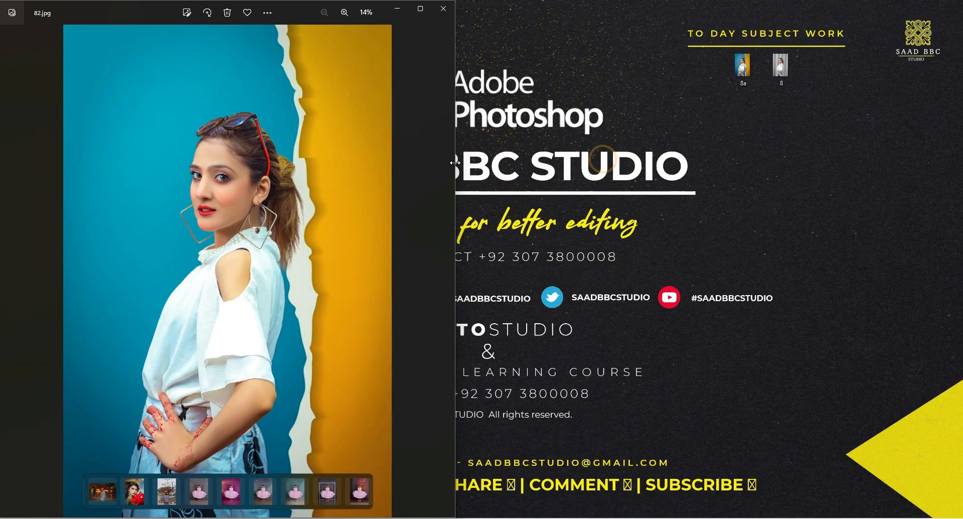
Open the original 8.JPG in a second Photos window and arrange it side by side with 82.jpg
double_click(782, 72)
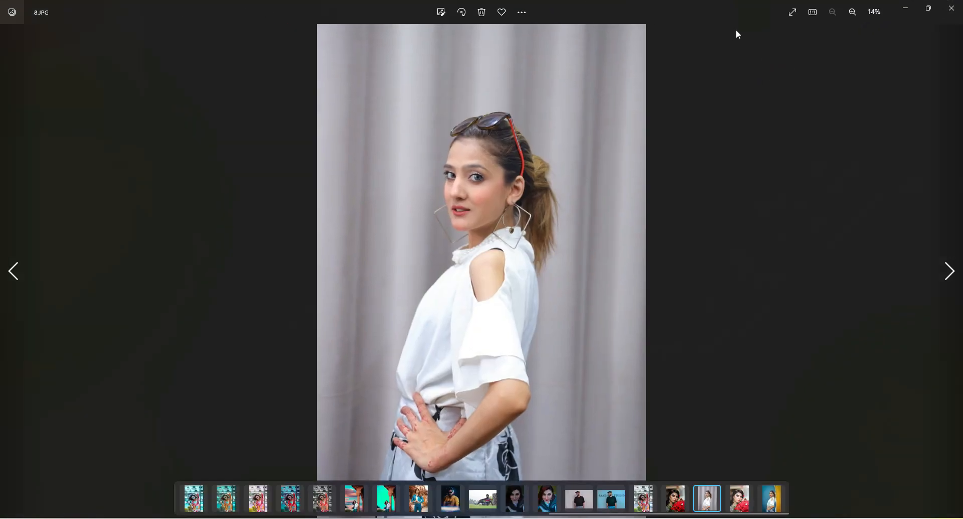
double_click(695, 7)
drag(731, 10, 768, 12)
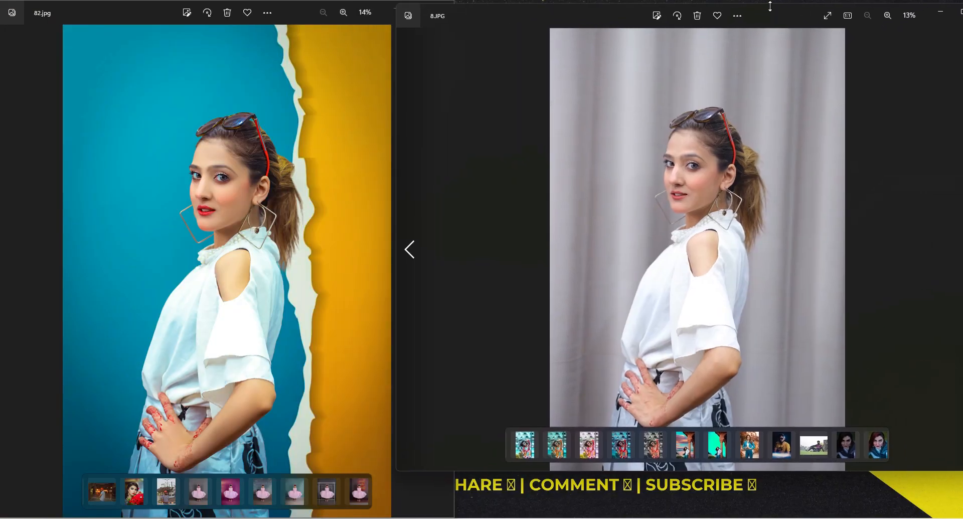
double_click(770, 5)
drag(358, 189, 447, 185)
Compare the face and hair in the retouched 82.jpg and the original 8.JPG at matching closer zoom
scroll(653, 177, up, 2)
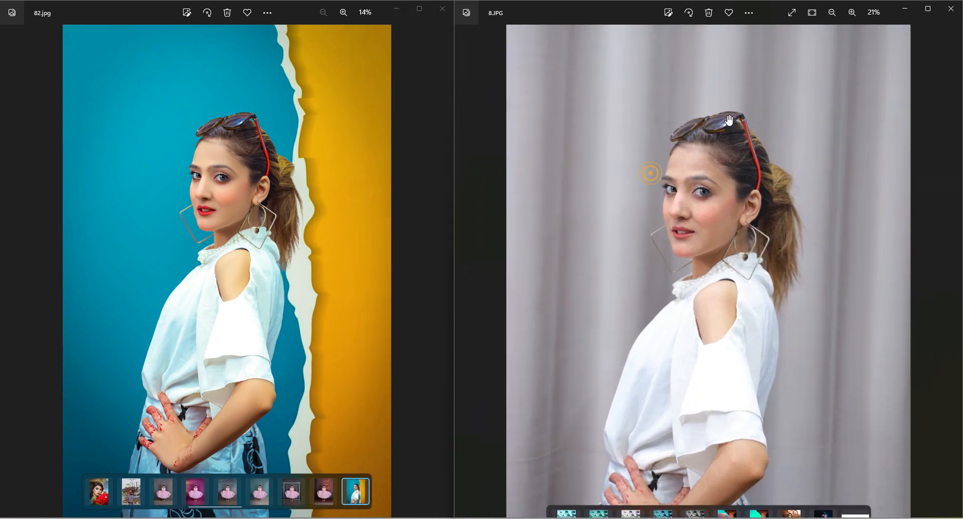
scroll(224, 148, up, 2)
scroll(245, 144, up, 1)
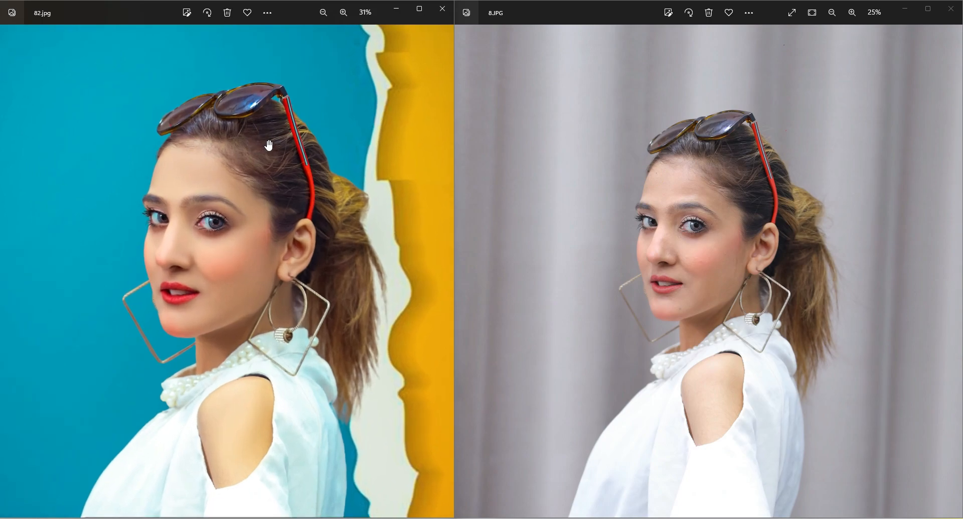
drag(269, 144, 269, 186)
scroll(296, 184, up, 1)
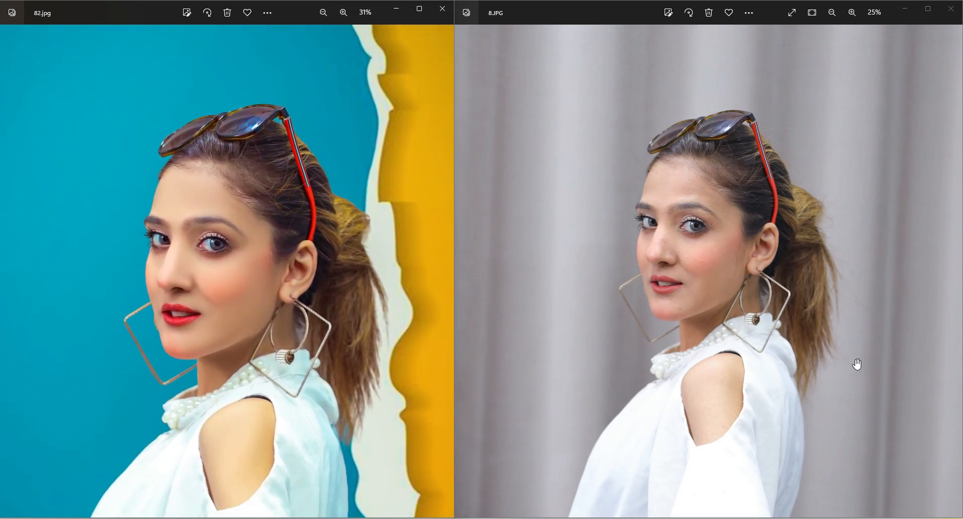
scroll(229, 281, up, 1)
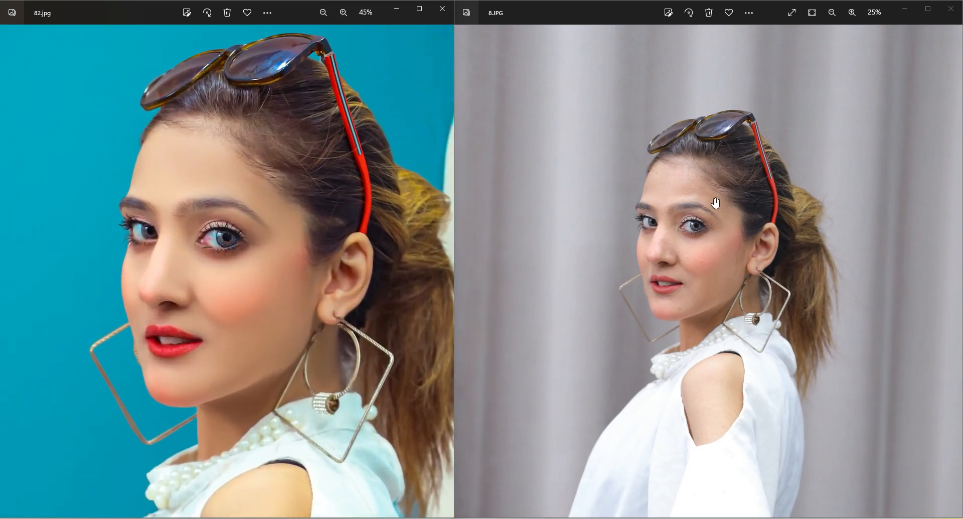
scroll(710, 199, up, 2)
scroll(694, 220, up, 2)
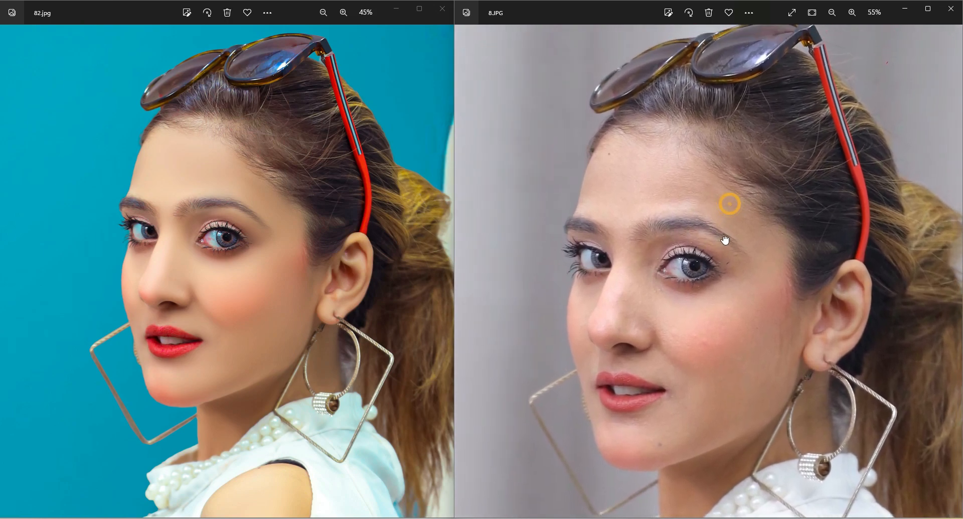
scroll(724, 239, down, 1)
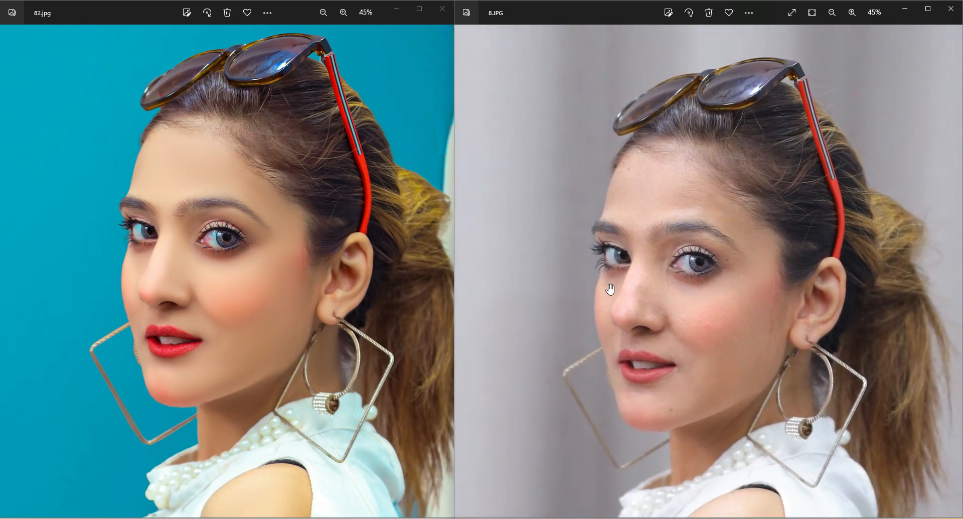
drag(653, 260, 653, 251)
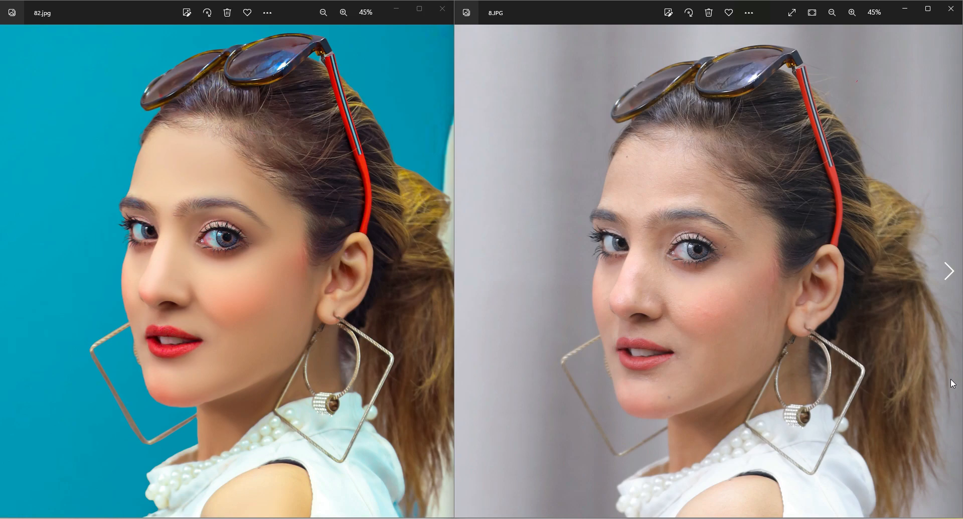
Examine the skin, eyes, nose and lips at high magnification in both the retouched and original portraits
scroll(105, 235, up, 7)
mouse_move(167, 231)
mouse_down()
mouse_move(151, 231)
mouse_move(158, 224)
mouse_up()
scroll(105, 234, up, 5)
click(615, 224)
scroll(561, 240, up, 4)
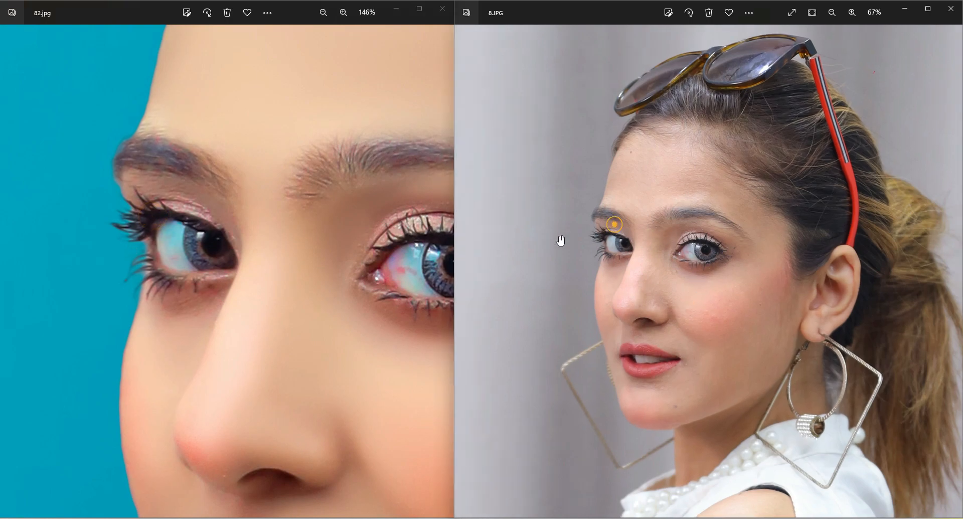
scroll(561, 241, up, 6)
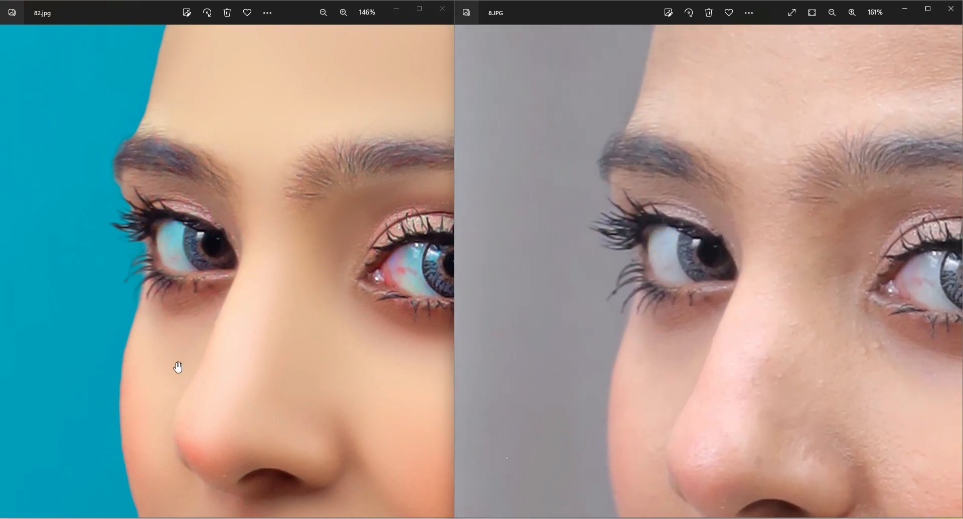
drag(178, 367, 122, 299)
scroll(581, 281, down, 2)
drag(580, 282, 606, 233)
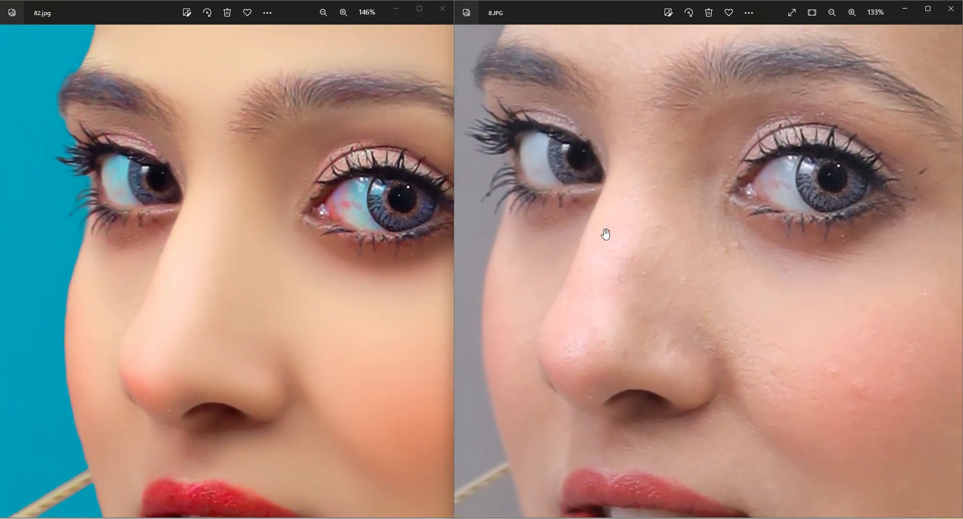
scroll(606, 233, down, 1)
click(351, 318)
scroll(359, 297, down, 2)
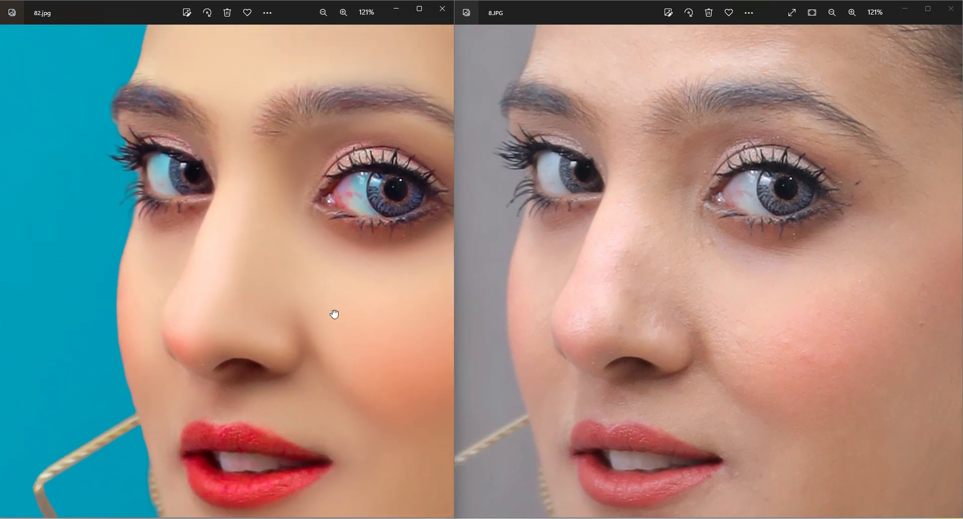
Compare both portraits at full view and close the two images
click(337, 316)
scroll(630, 244, down, 10)
scroll(311, 218, down, 10)
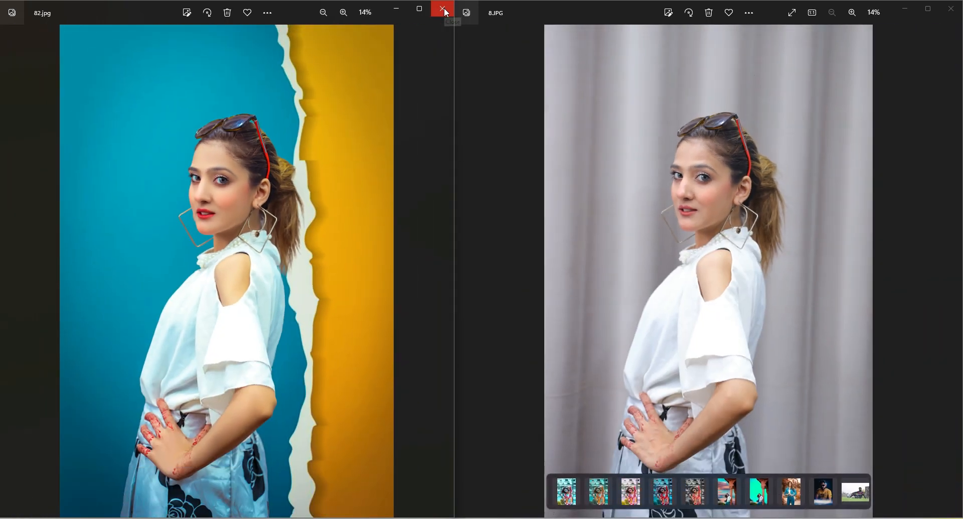
click(444, 10)
click(951, 9)
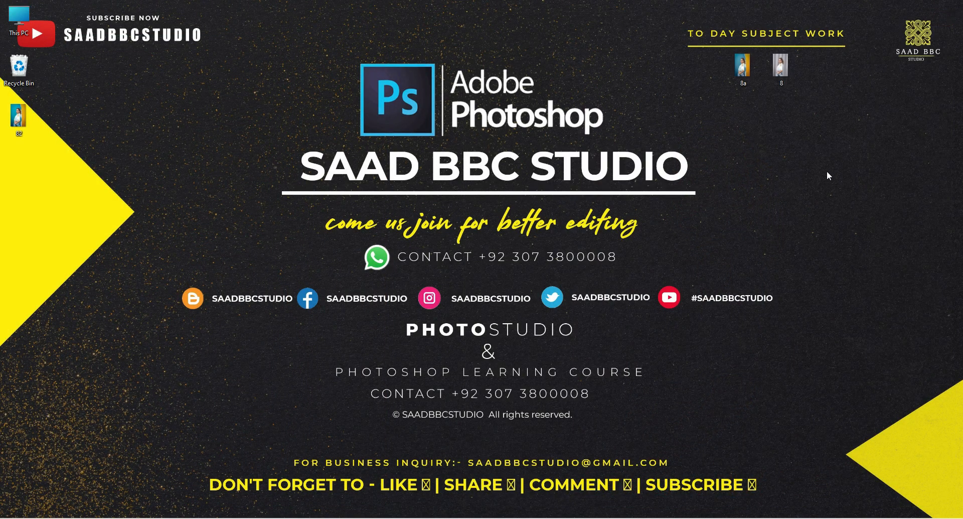